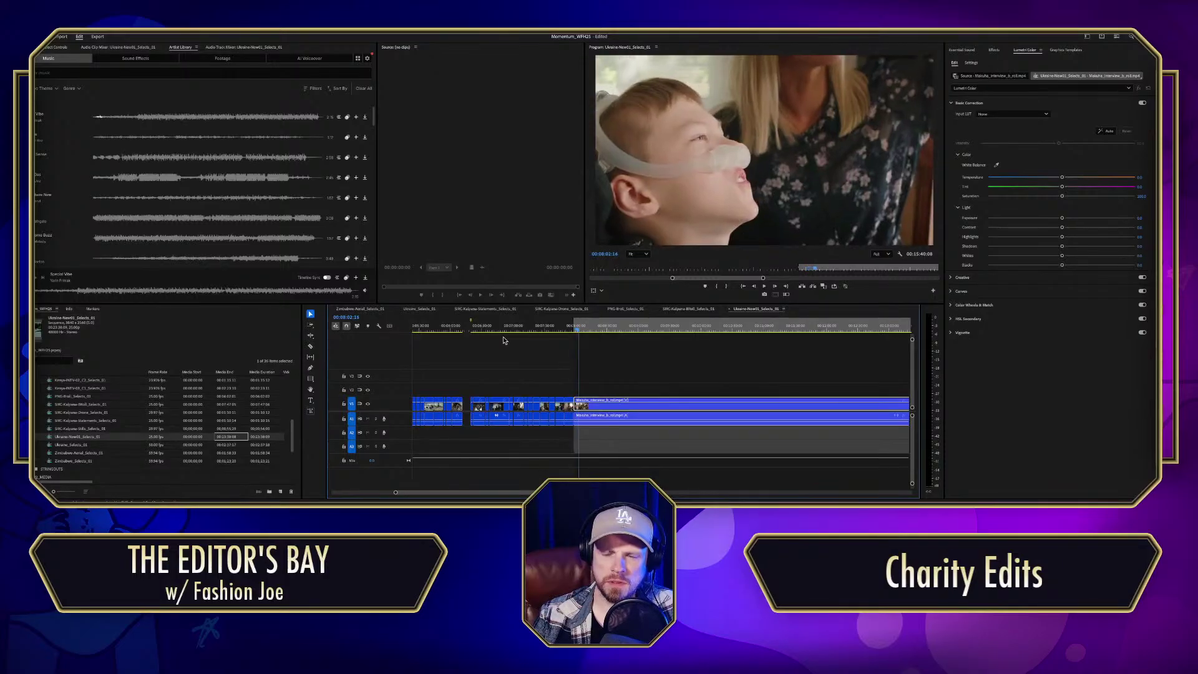
Step: Set the Out point in the boy's close-up, extract the marked section, and set a new In point
key(o)
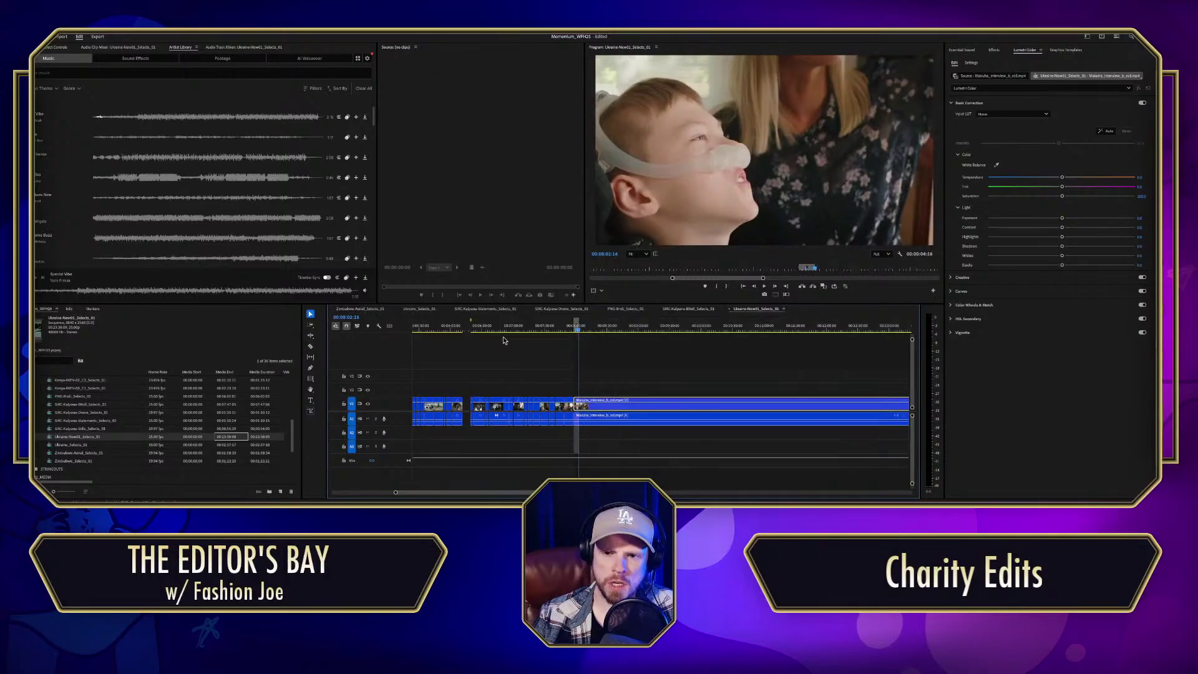
key(apostrophe)
key(i)
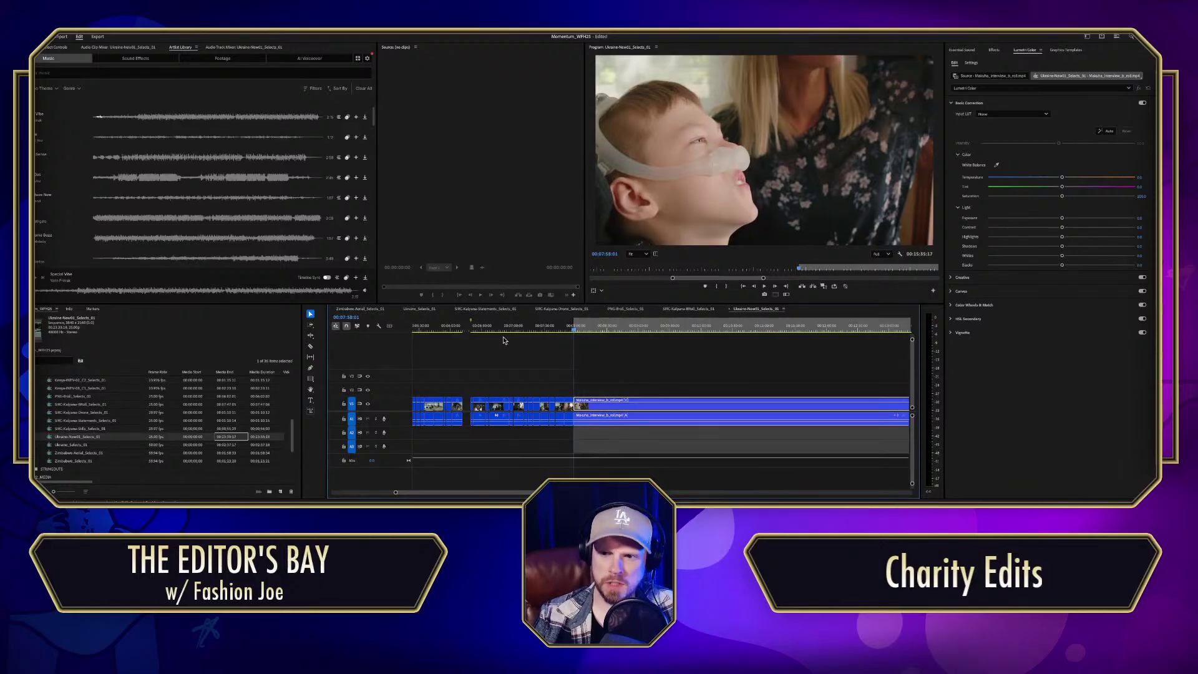
Step: Review the footage after the boy's close-up and ripple trim the start of the shot of the woman beside the mounted tablet
key(space)
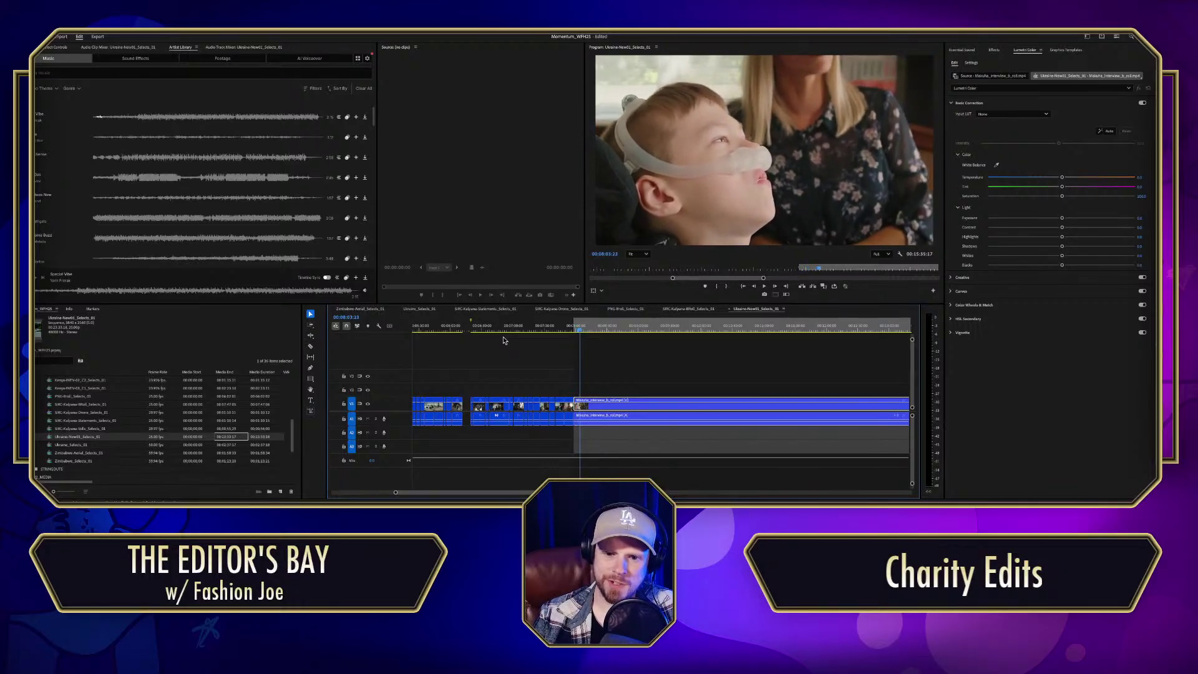
key(space)
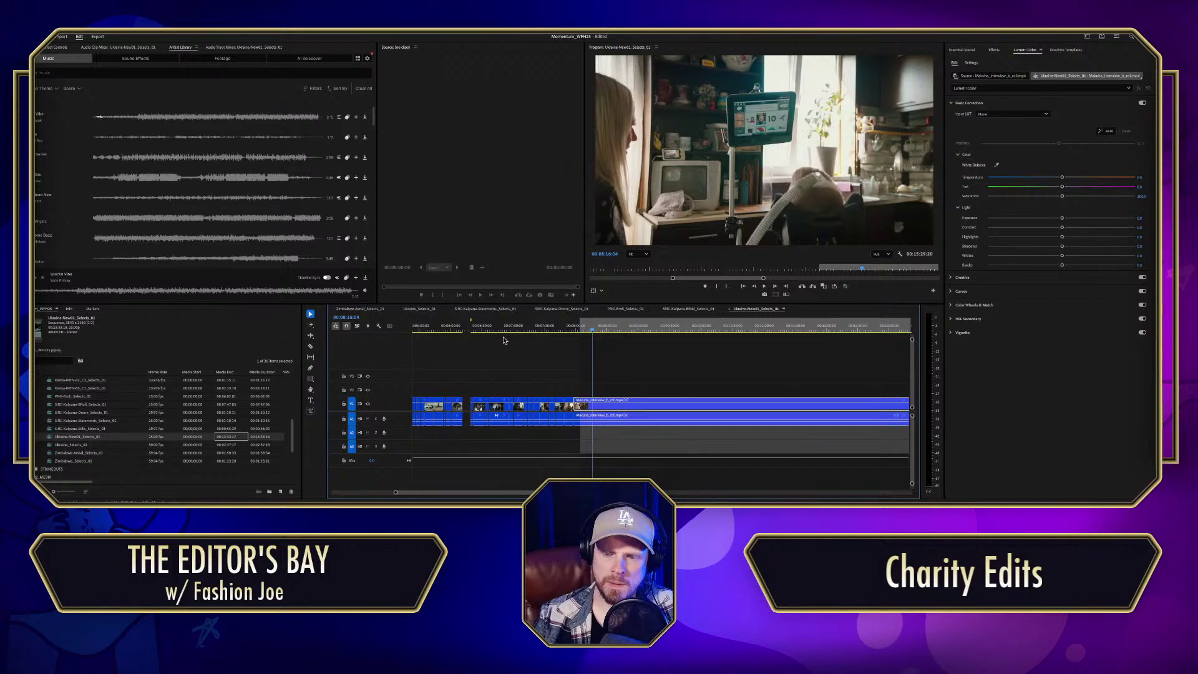
key(Up)
key(space)
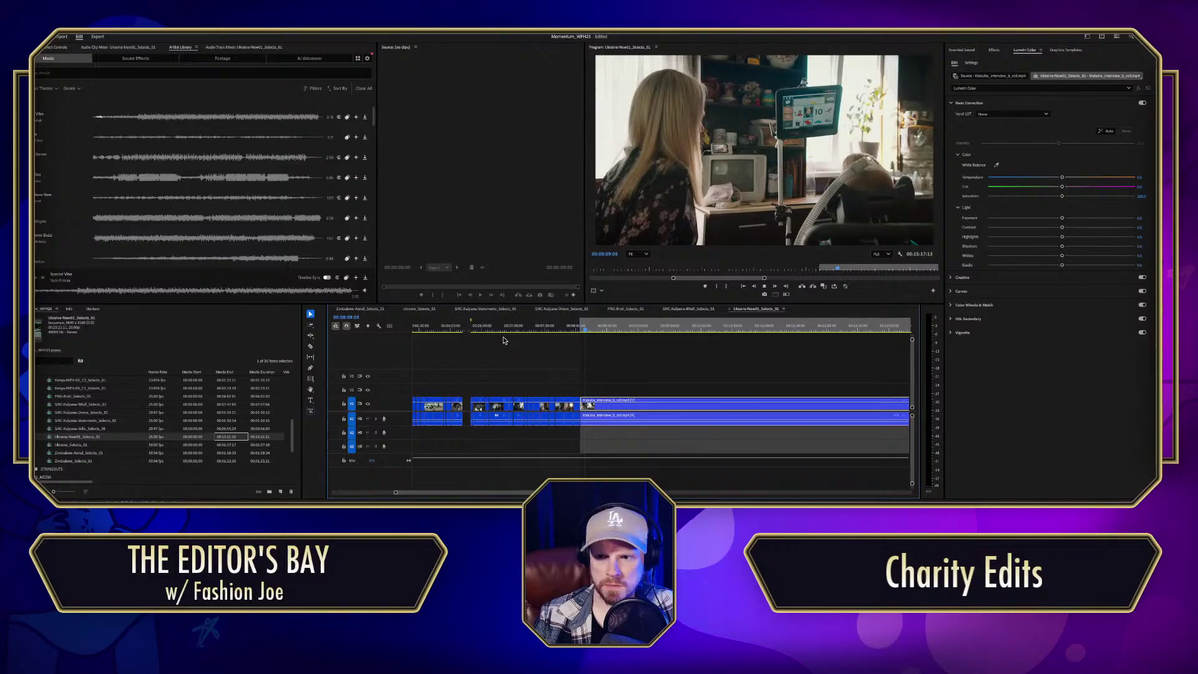
key(j)
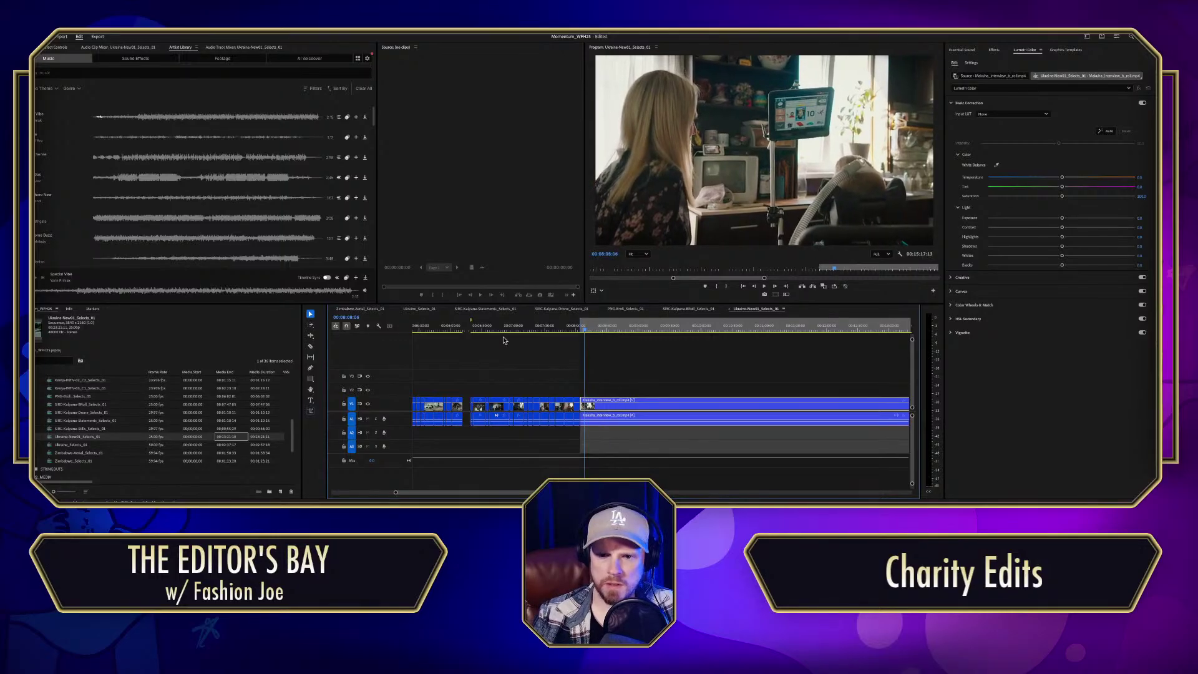
key(q)
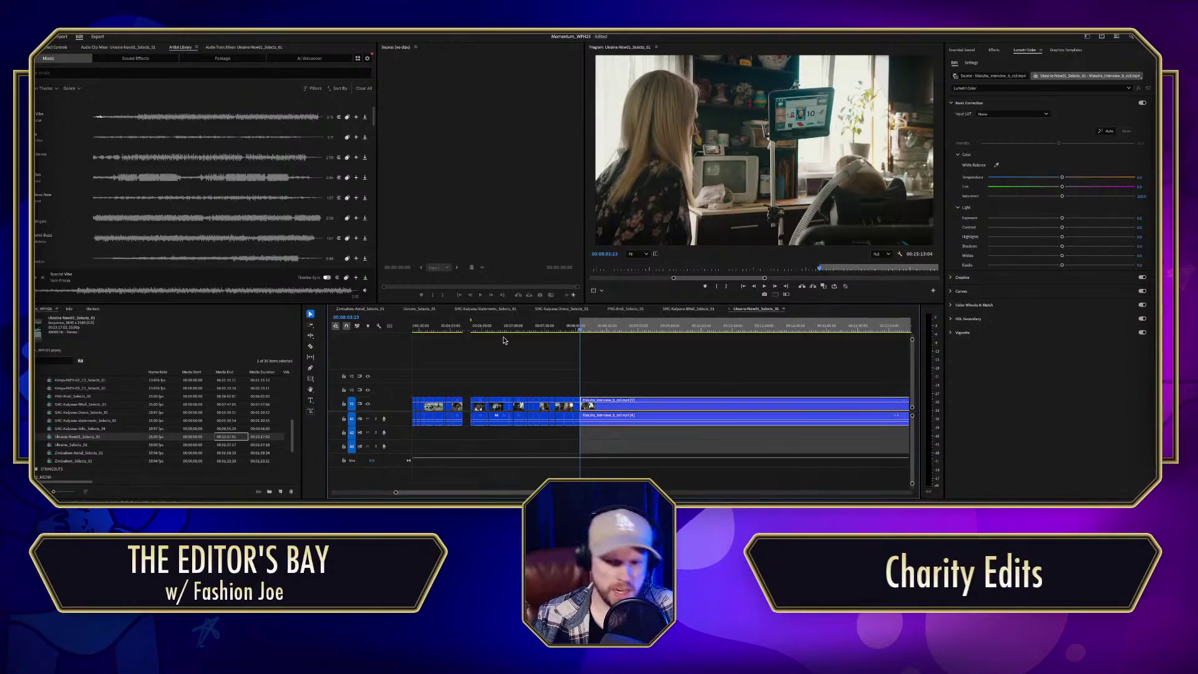
Step: Play through the wheelchair detail footage and extract the unwanted section before the shot of the boy and woman together
key(space)
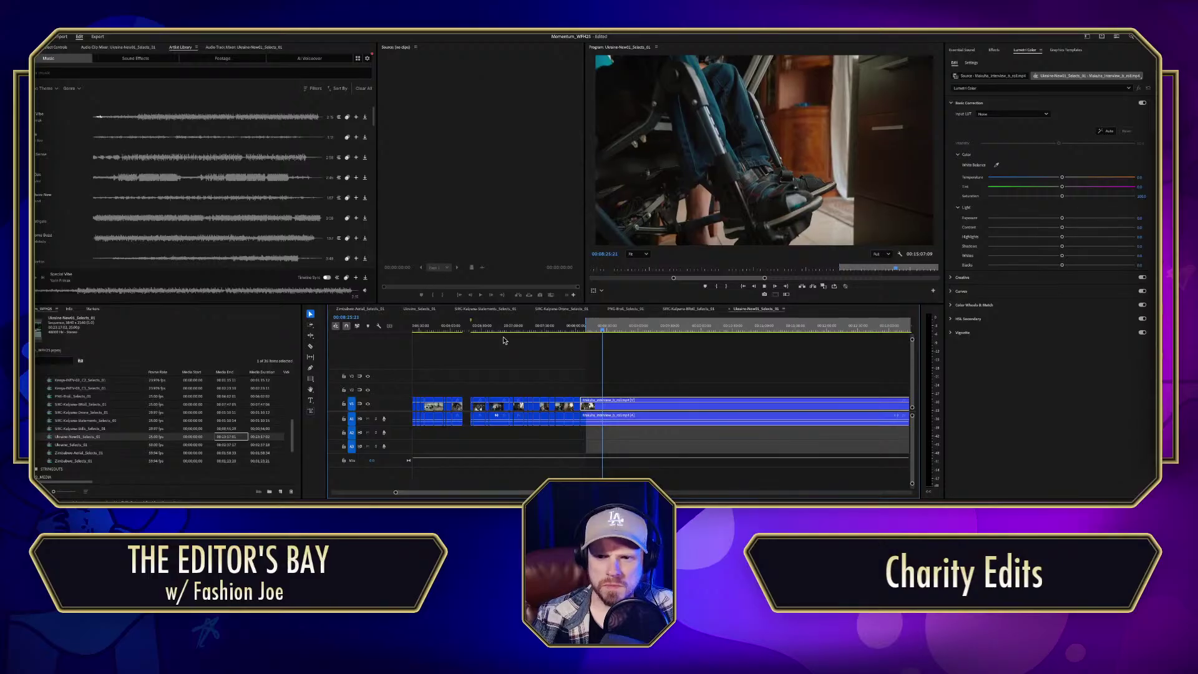
key(q)
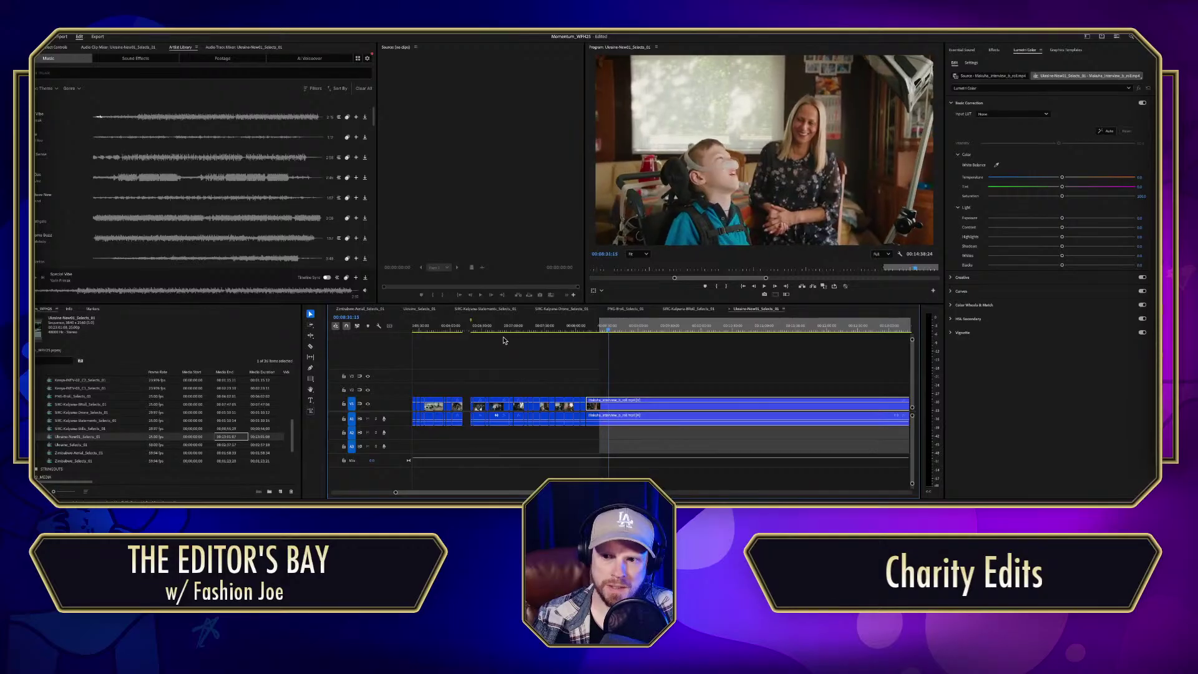
key(j)
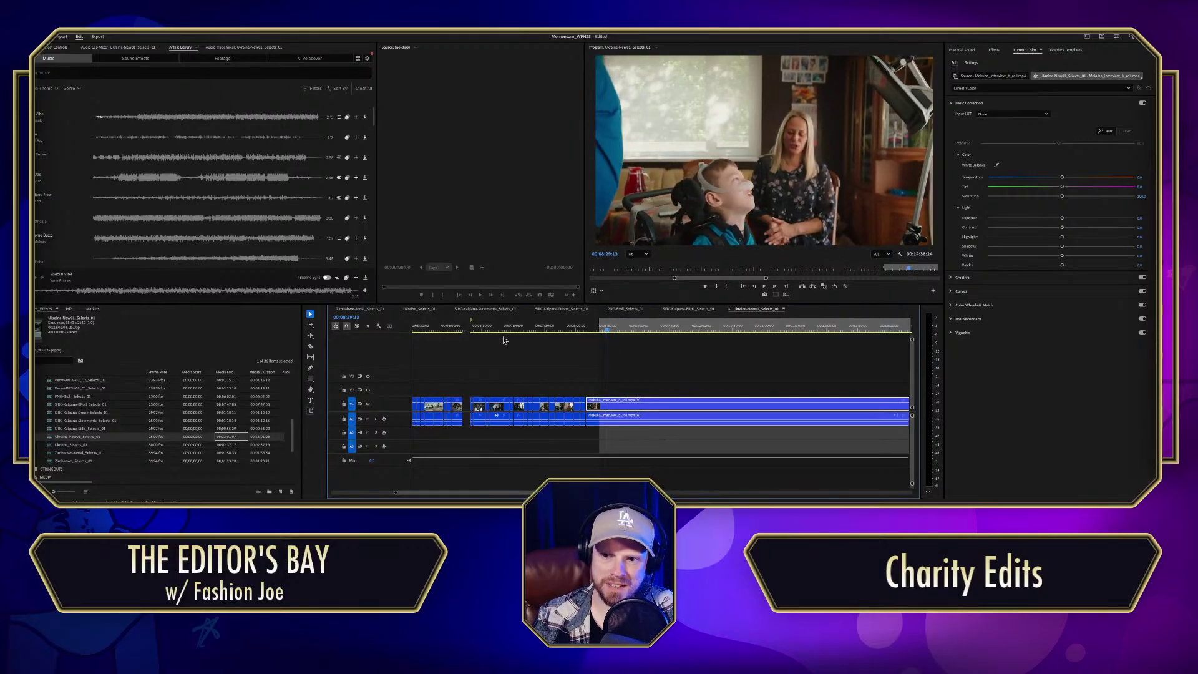
key(o)
key(apostrophe)
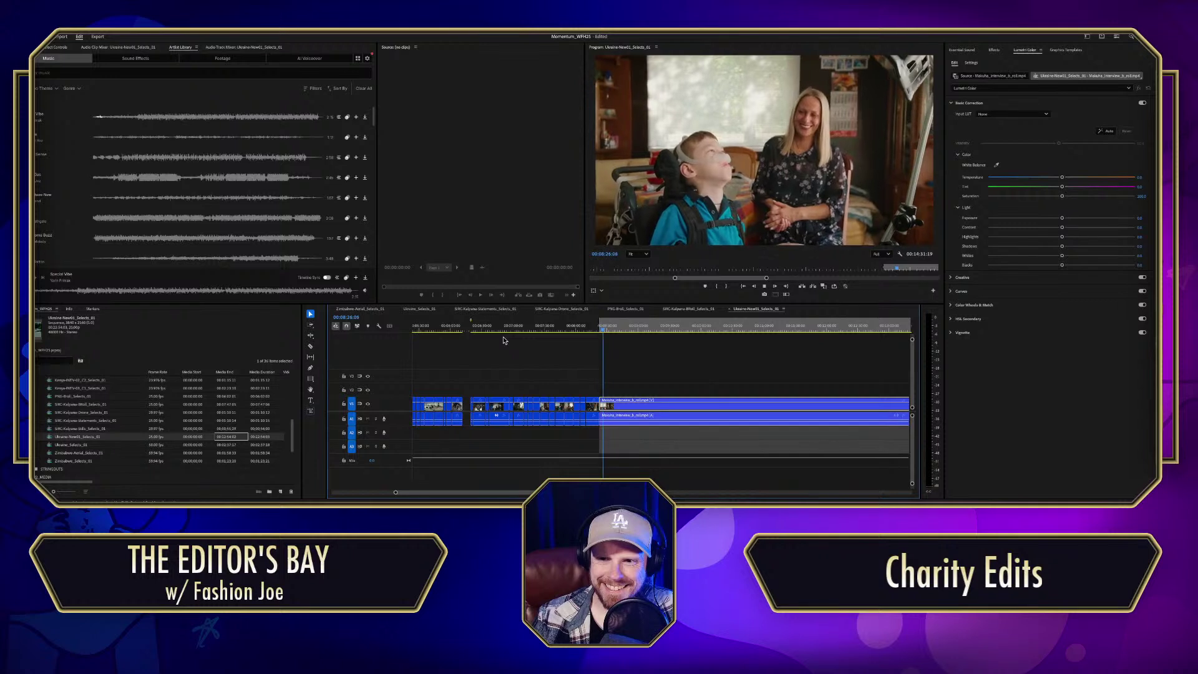
Step: Replay the shot of the boy and woman from its starting edit, extract an unwanted section, and set a new In point
key(i)
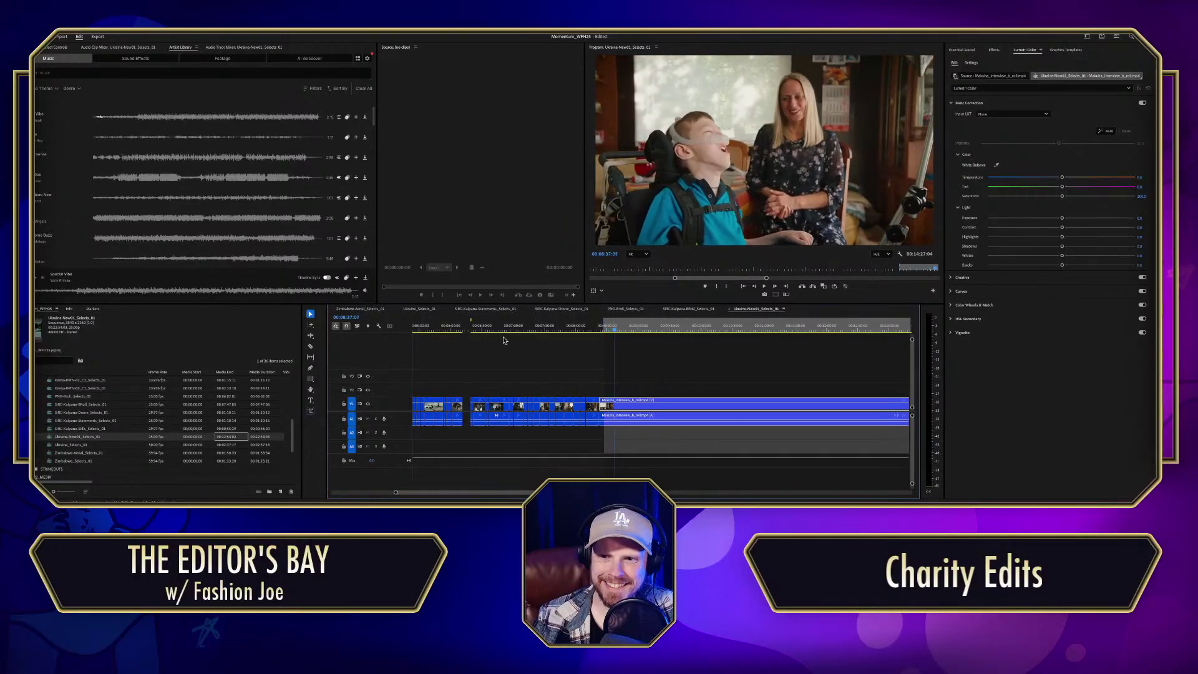
key(j)
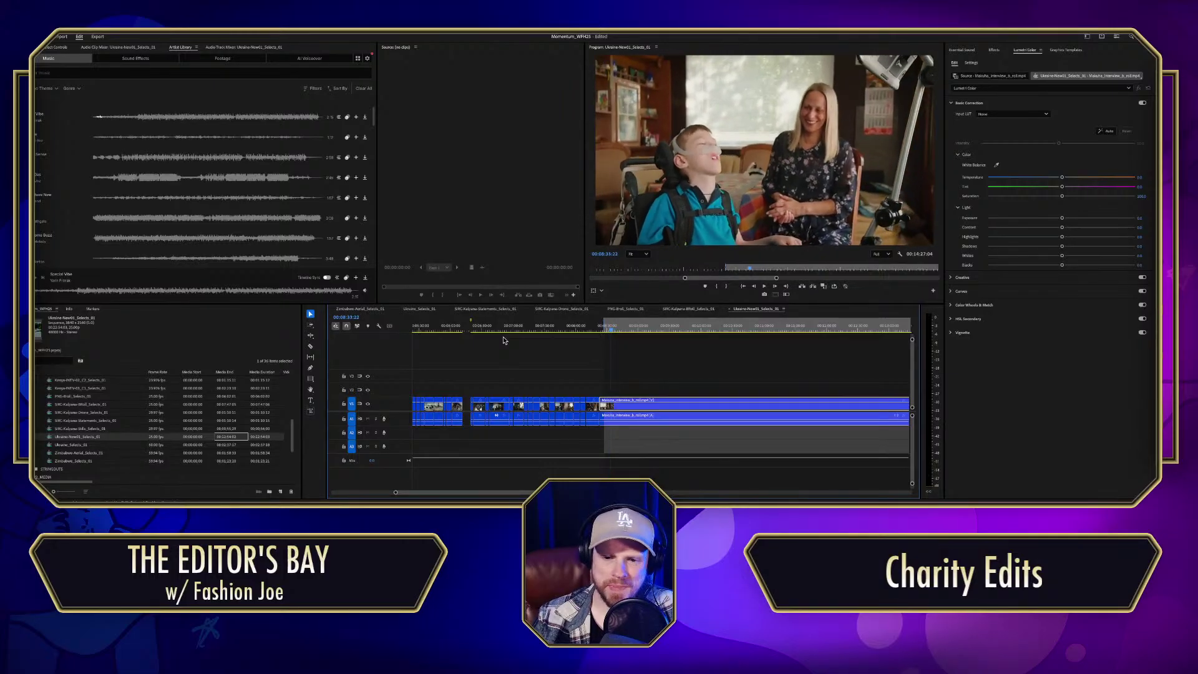
key(j)
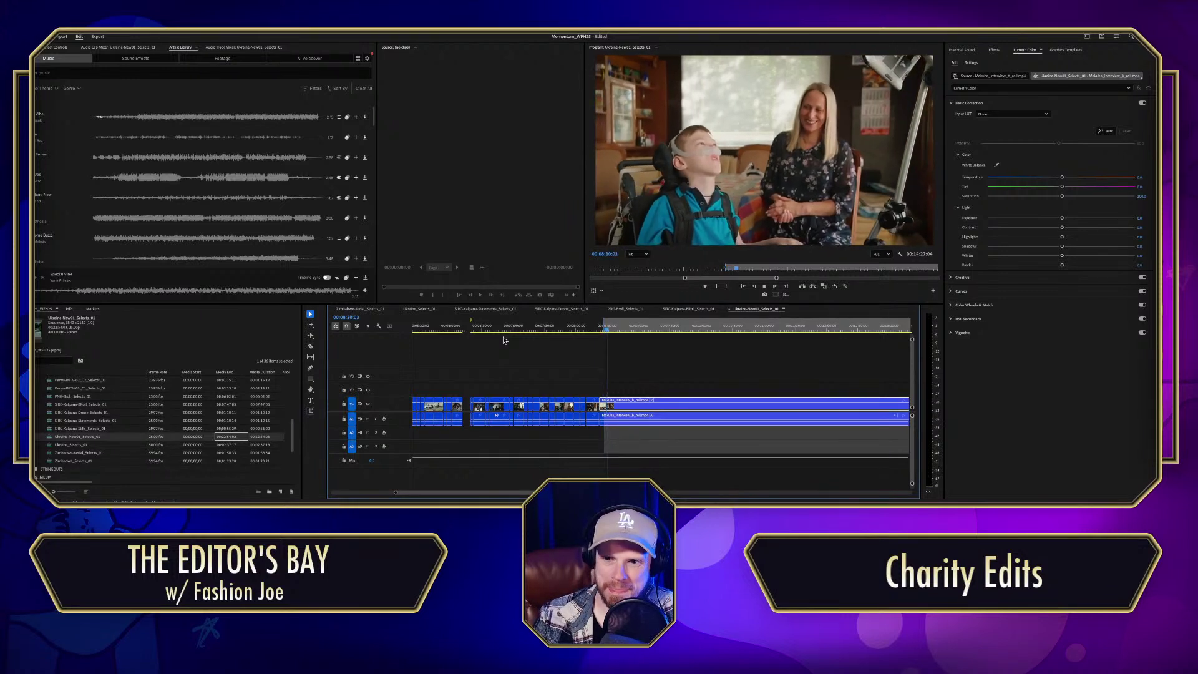
key(Up)
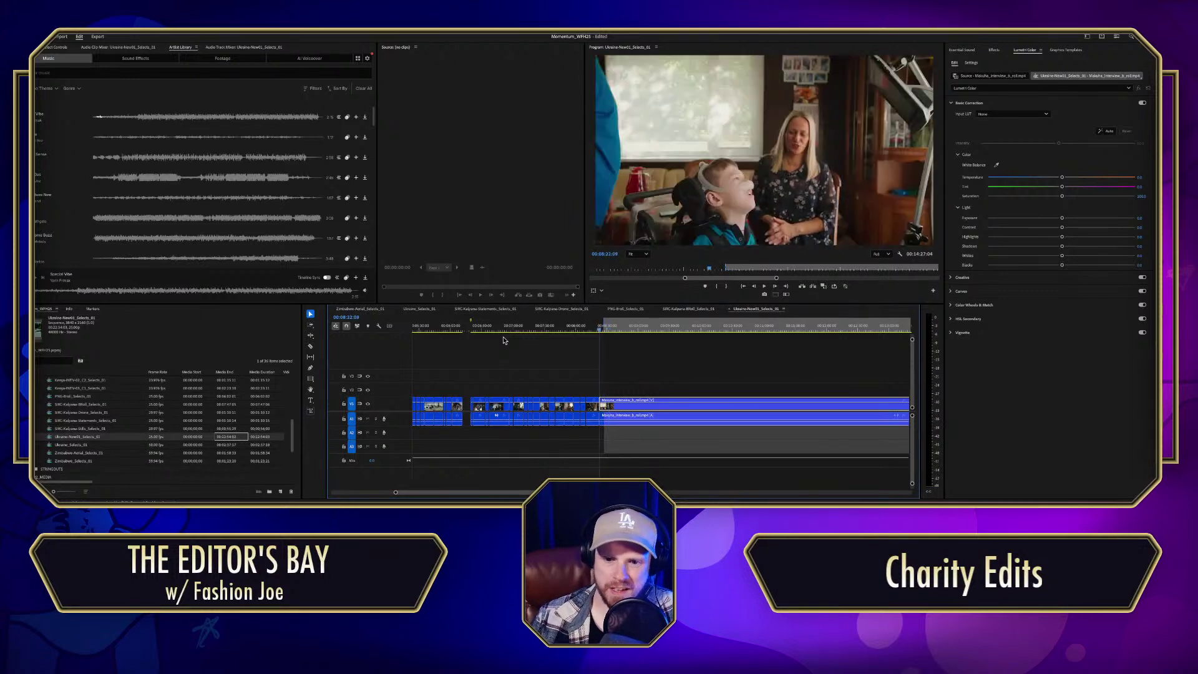
key(space)
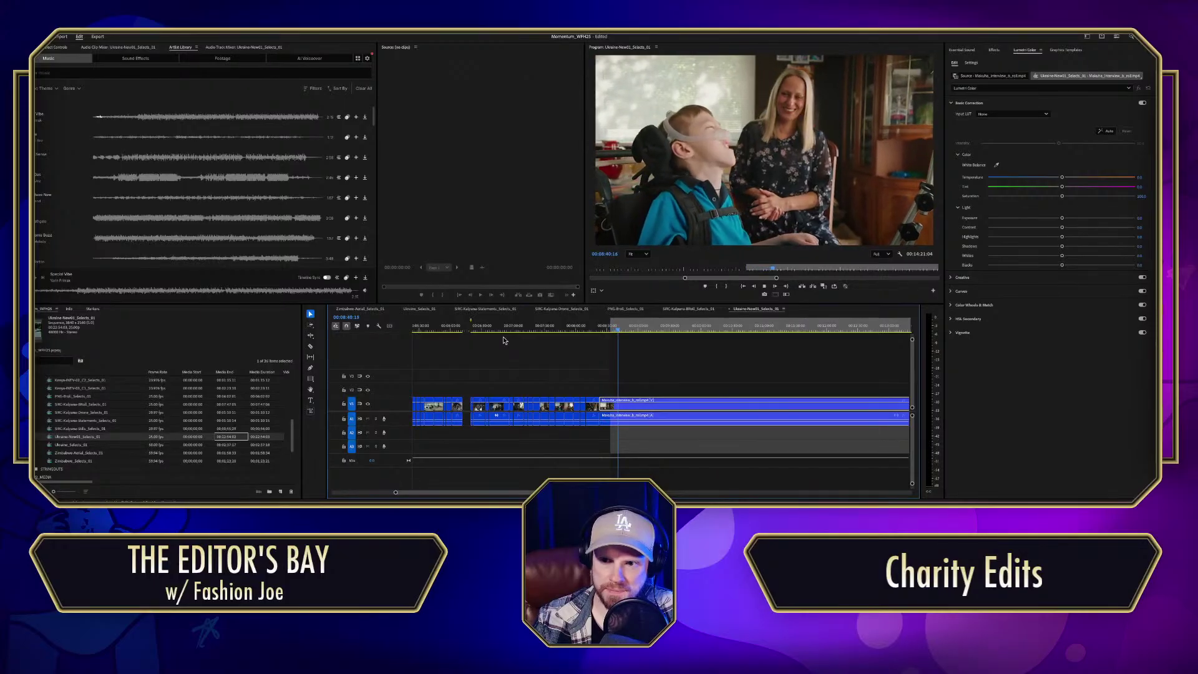
key(j)
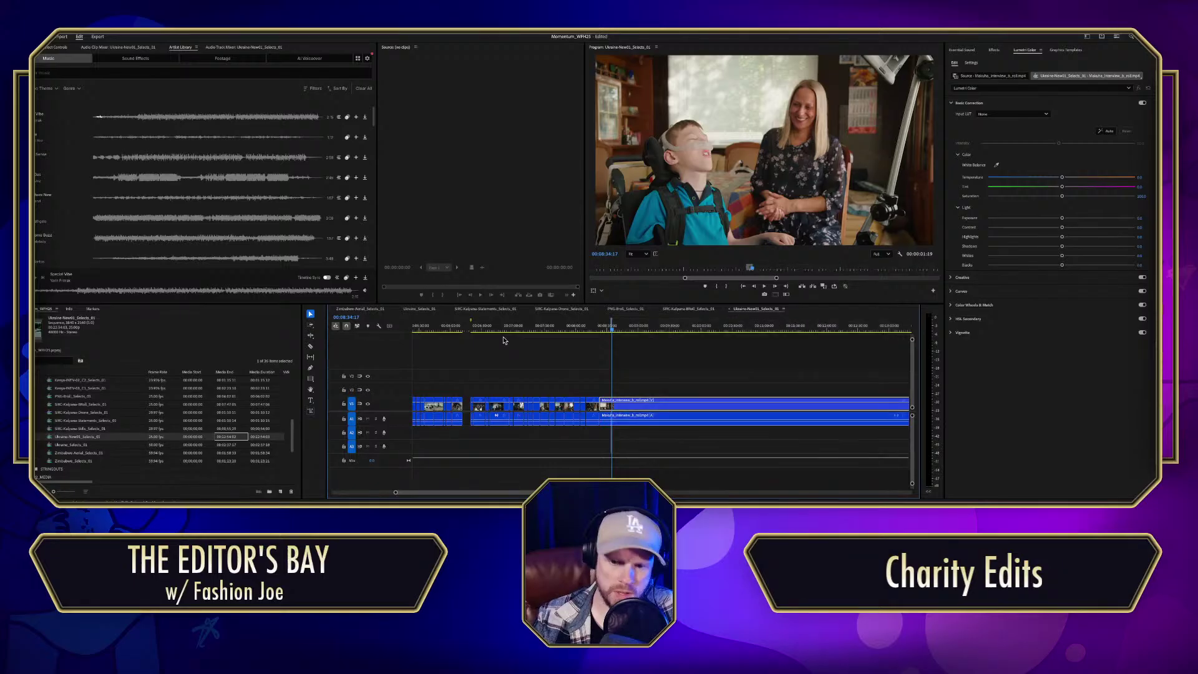
key(i)
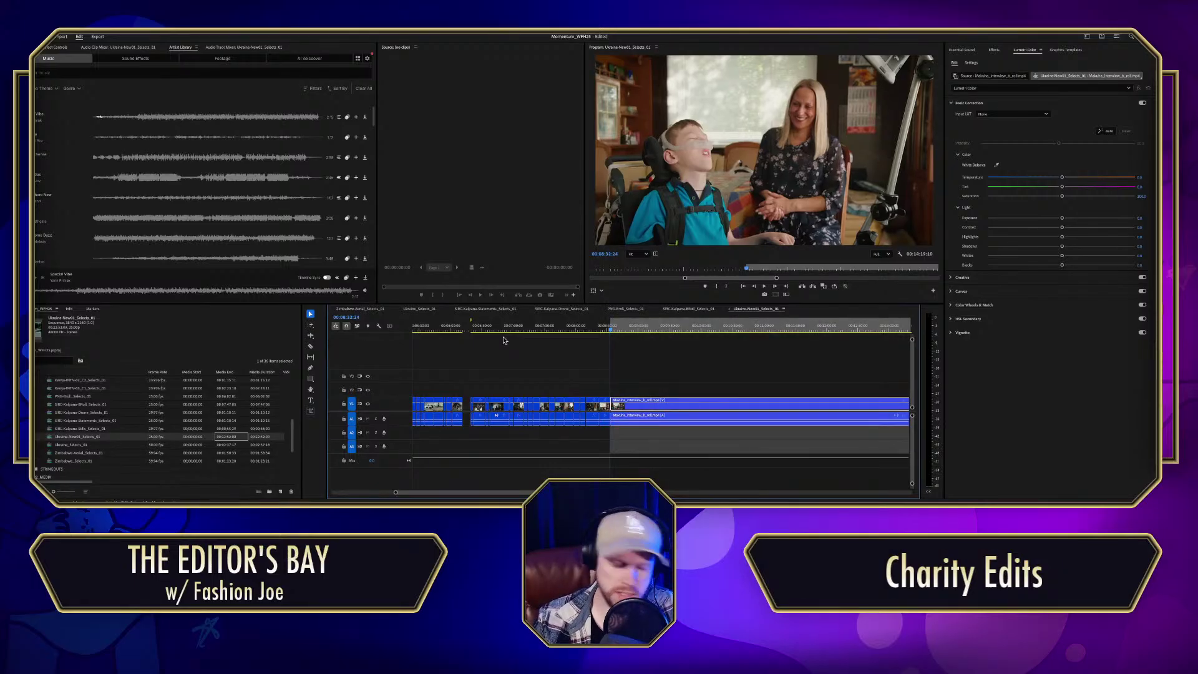
Step: Skim the following hand and close-up footage at faster speed and extract the unwanted section before the hanging medals shot
key(l)
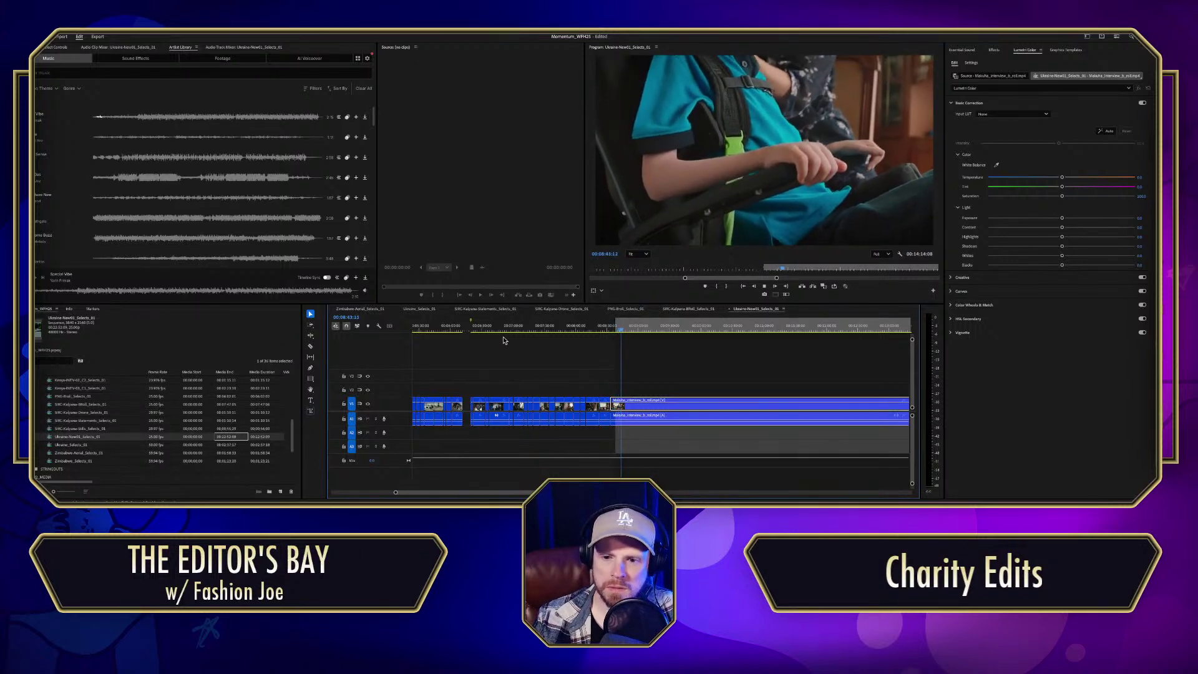
key(l)
key(l)
key(l)
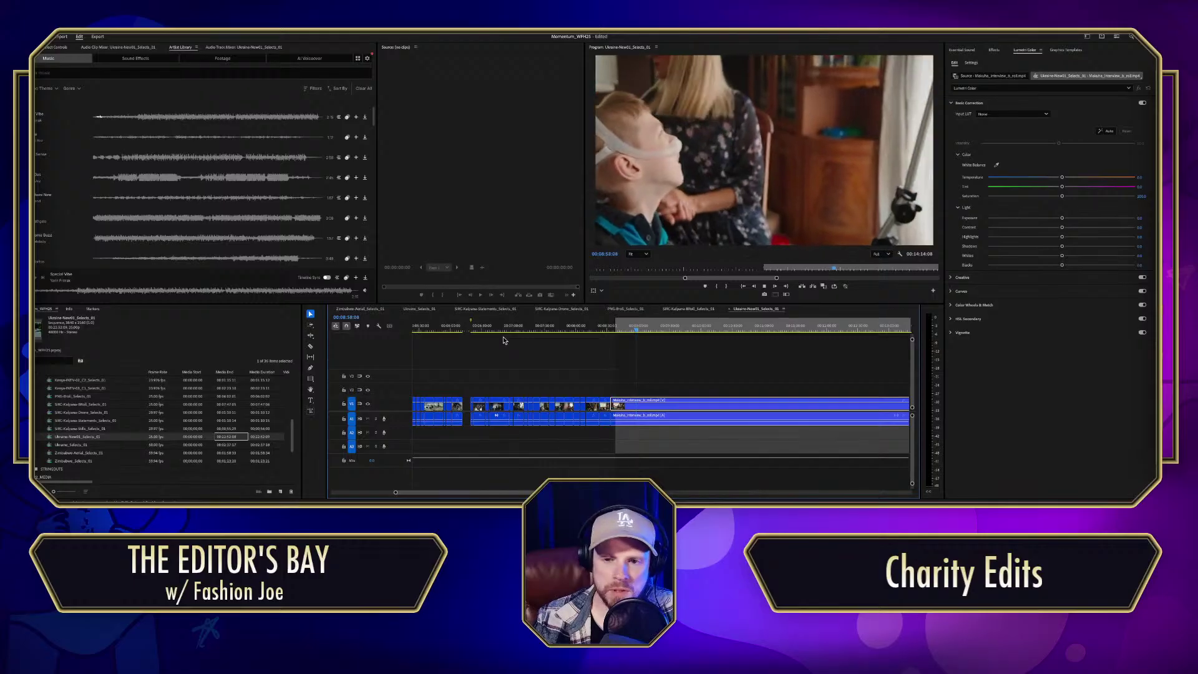
key(k)
key(o)
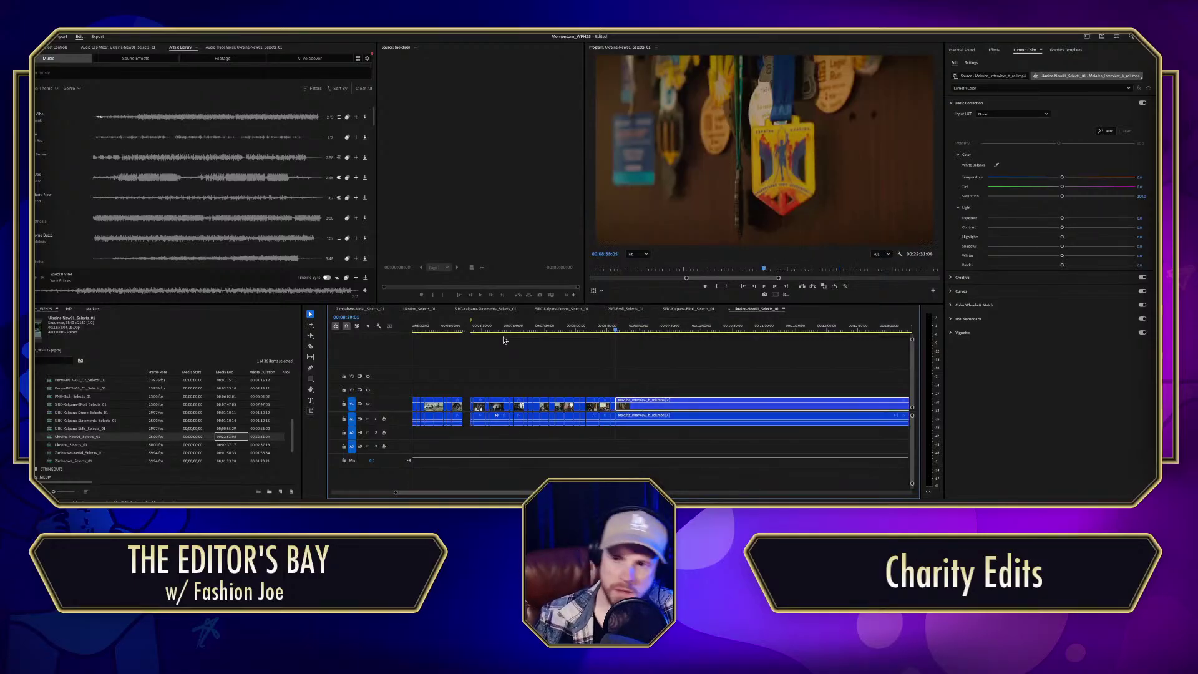
key(apostrophe)
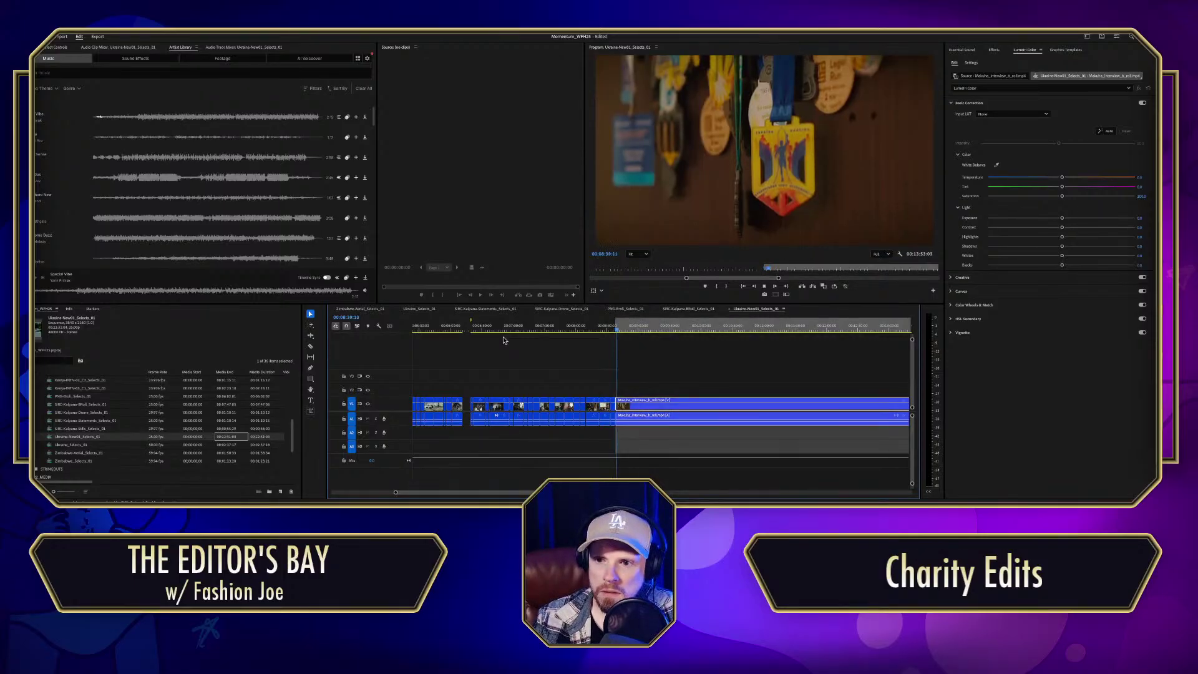
Step: Extract about four seconds from the hanging medals shot, and mark In and Out points around the next stretch of medal footage
key(l)
key(k)
key(o)
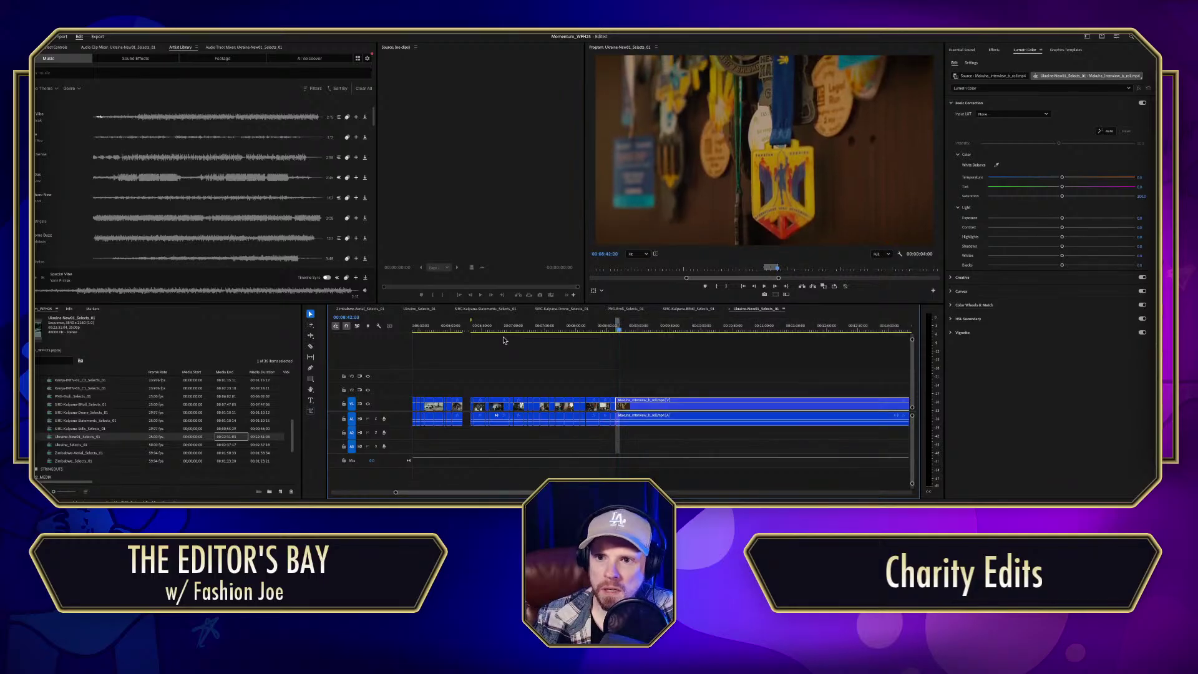
key(i)
key(j)
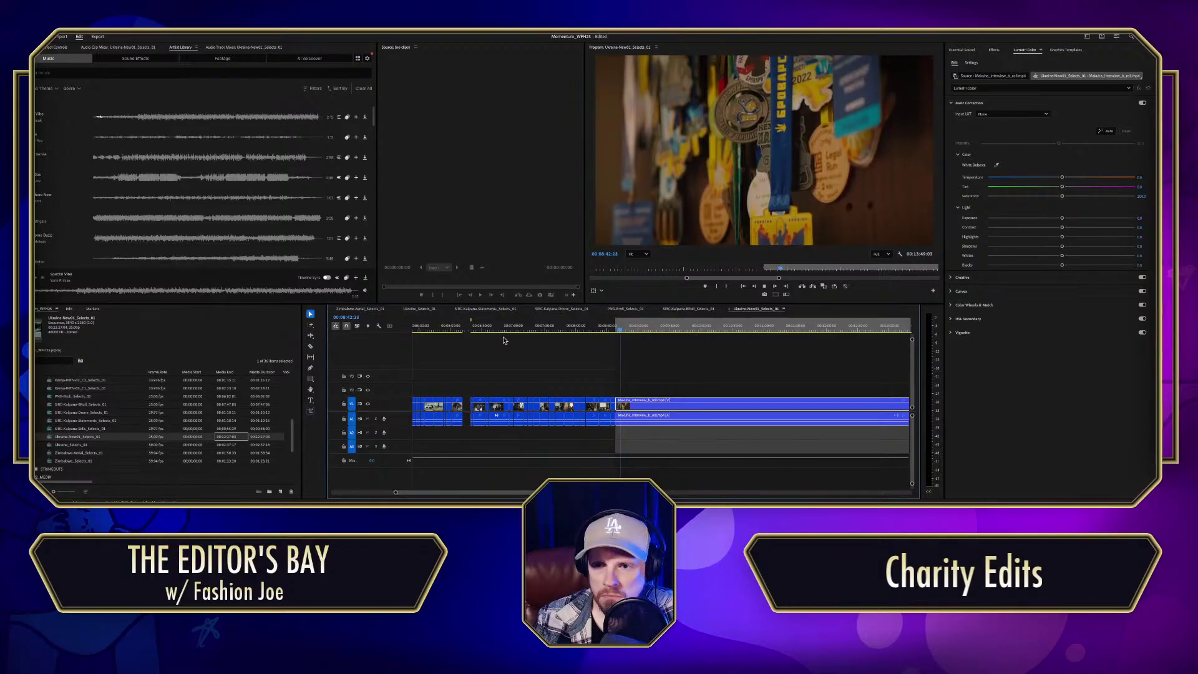
key(i)
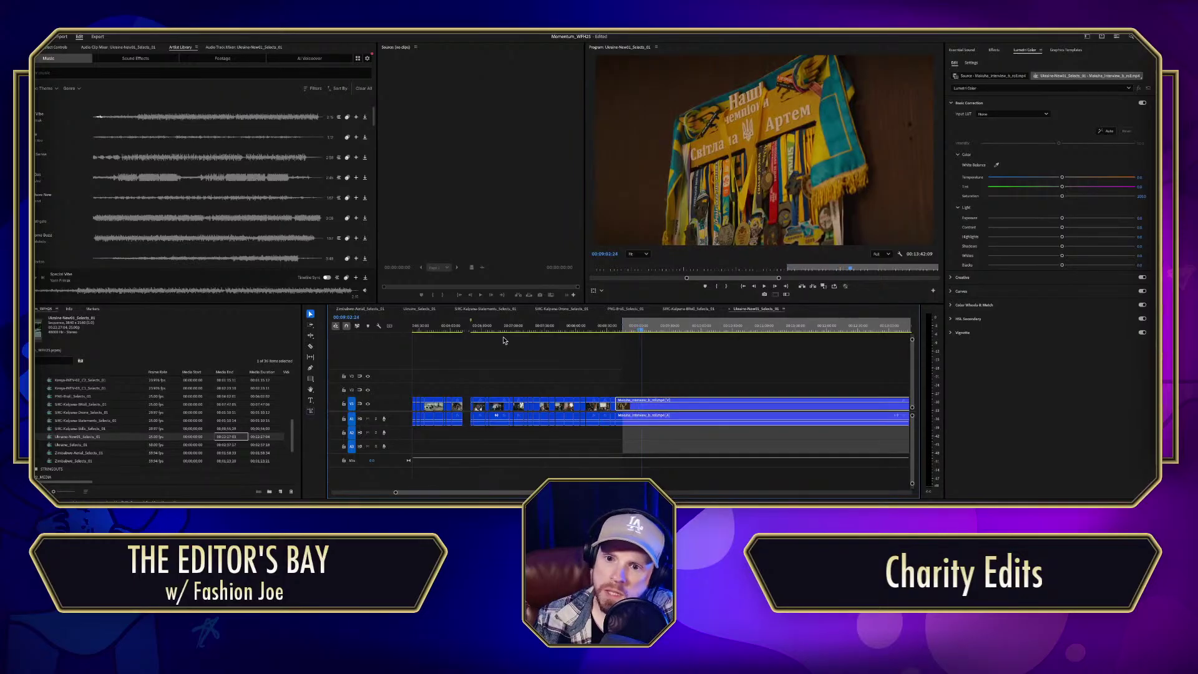
key(o)
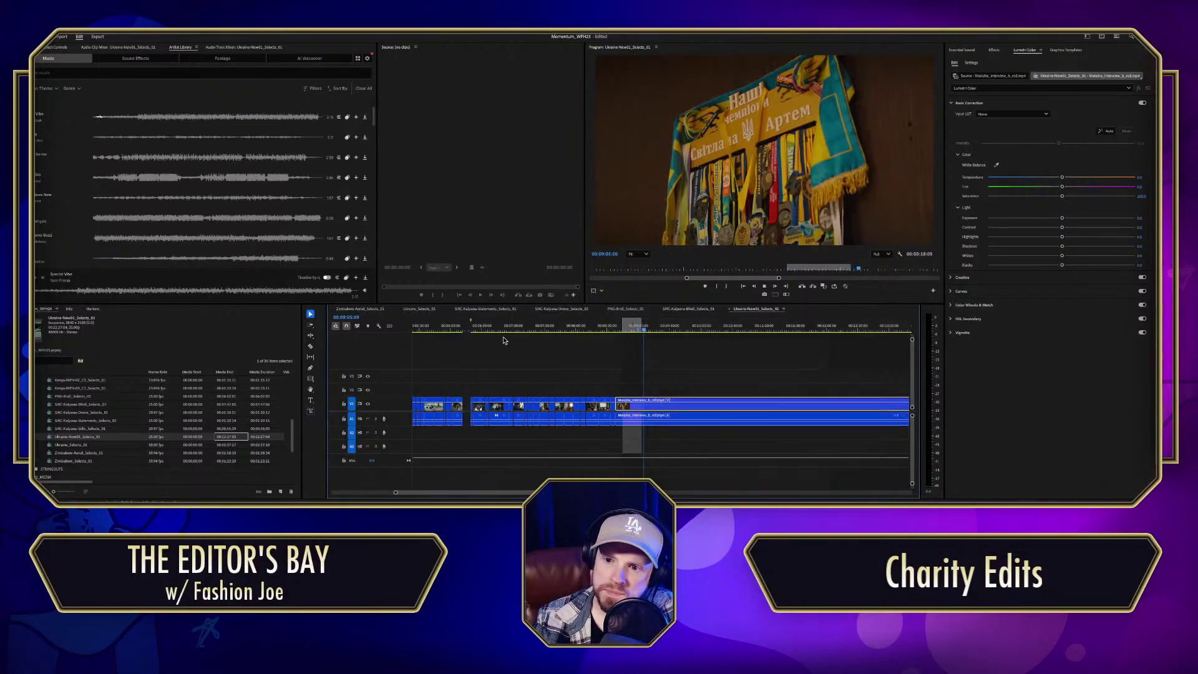
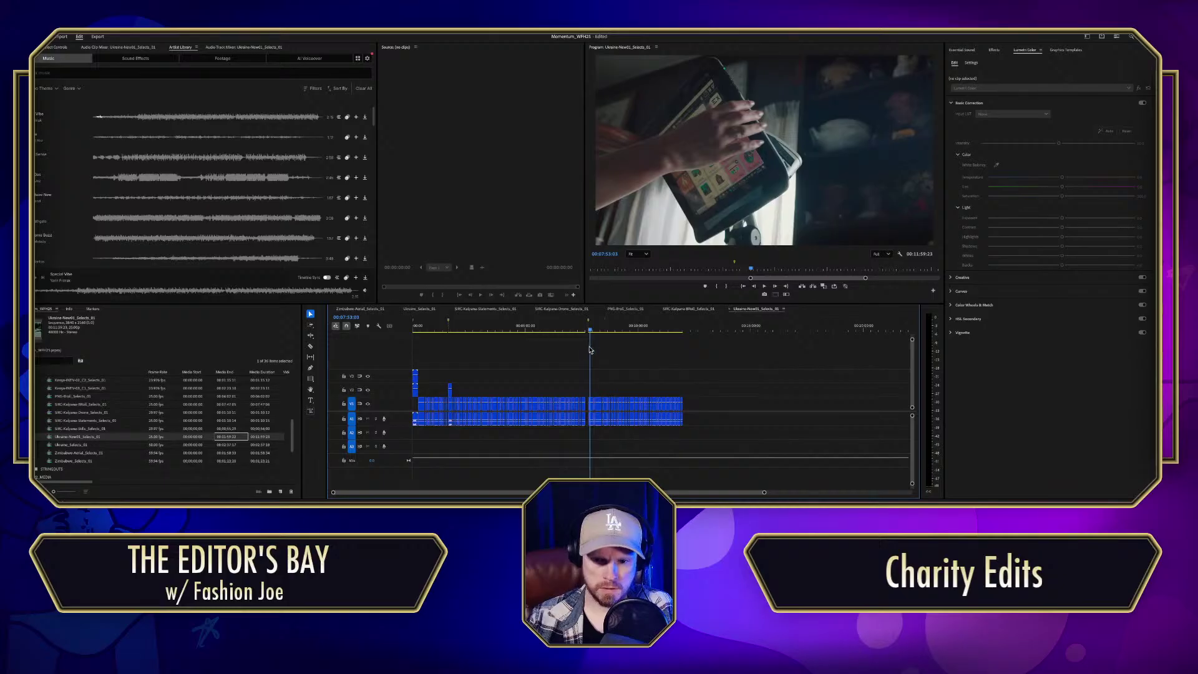
Step: Inspect the timeline gap up close and park the playhead at the start of the first clip following it
scroll(589, 350, up, 5)
scroll(589, 350, up, 3)
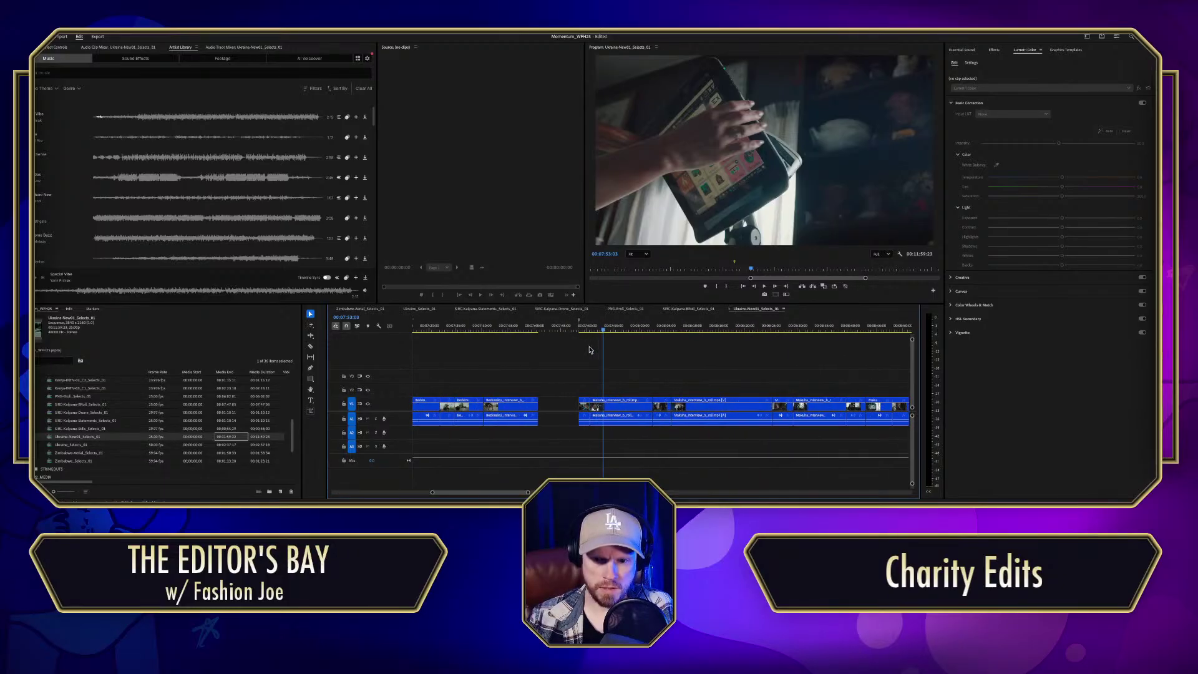
click(566, 330)
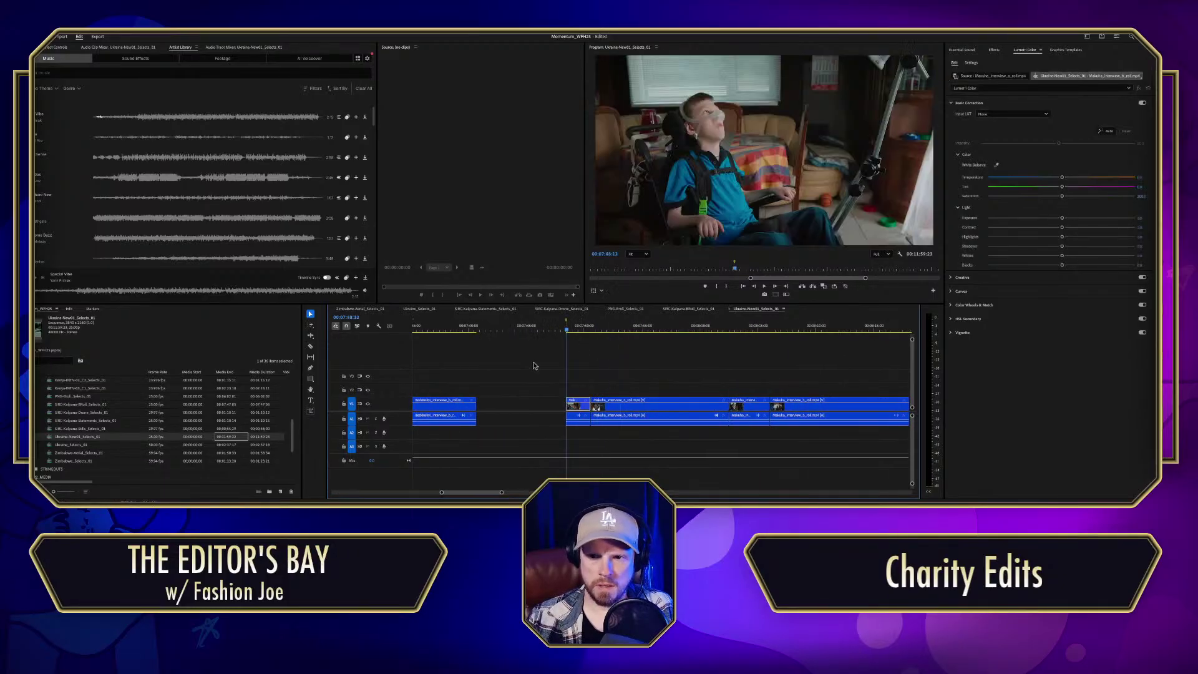
scroll(535, 362, down, 6)
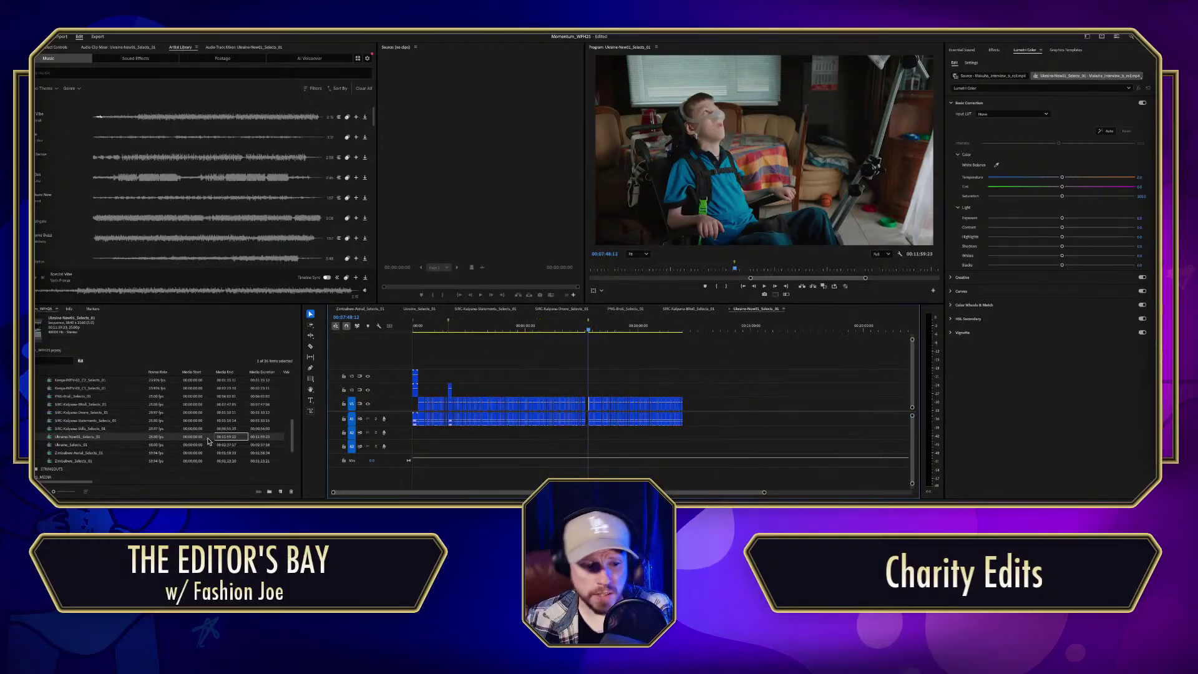
Step: Change the label colour of the open Ukraine selects sequence in the project, and collapse the bin of selects sequences
right_click(50, 439)
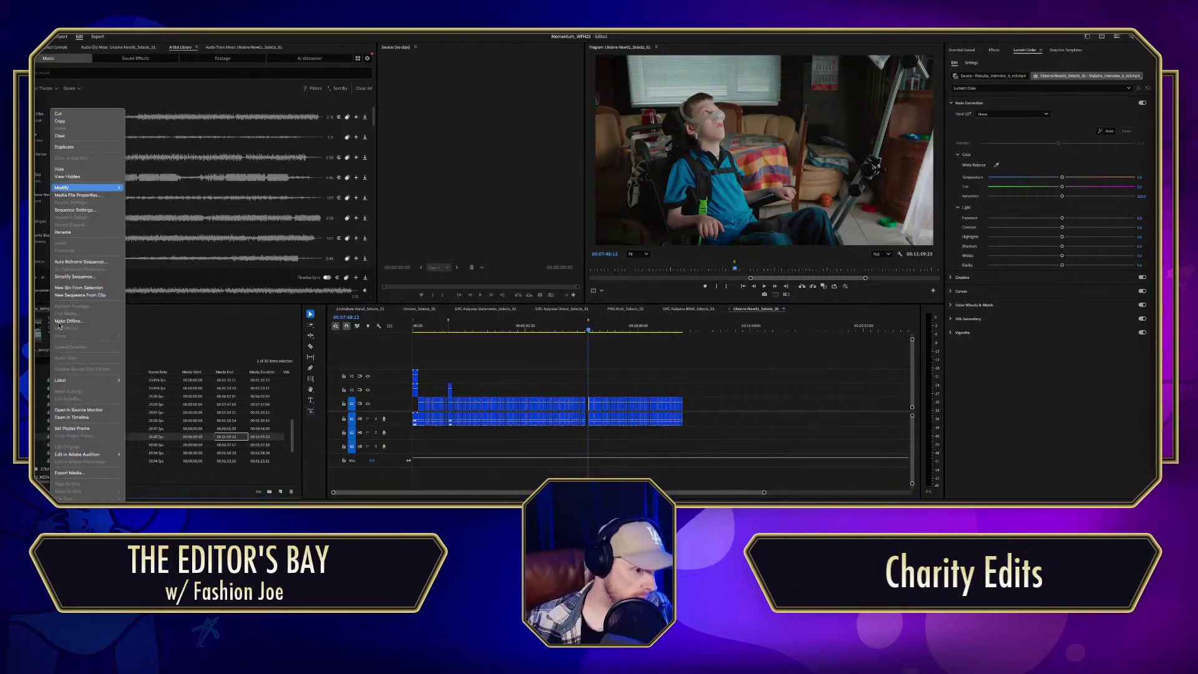
mouse_move(71, 381)
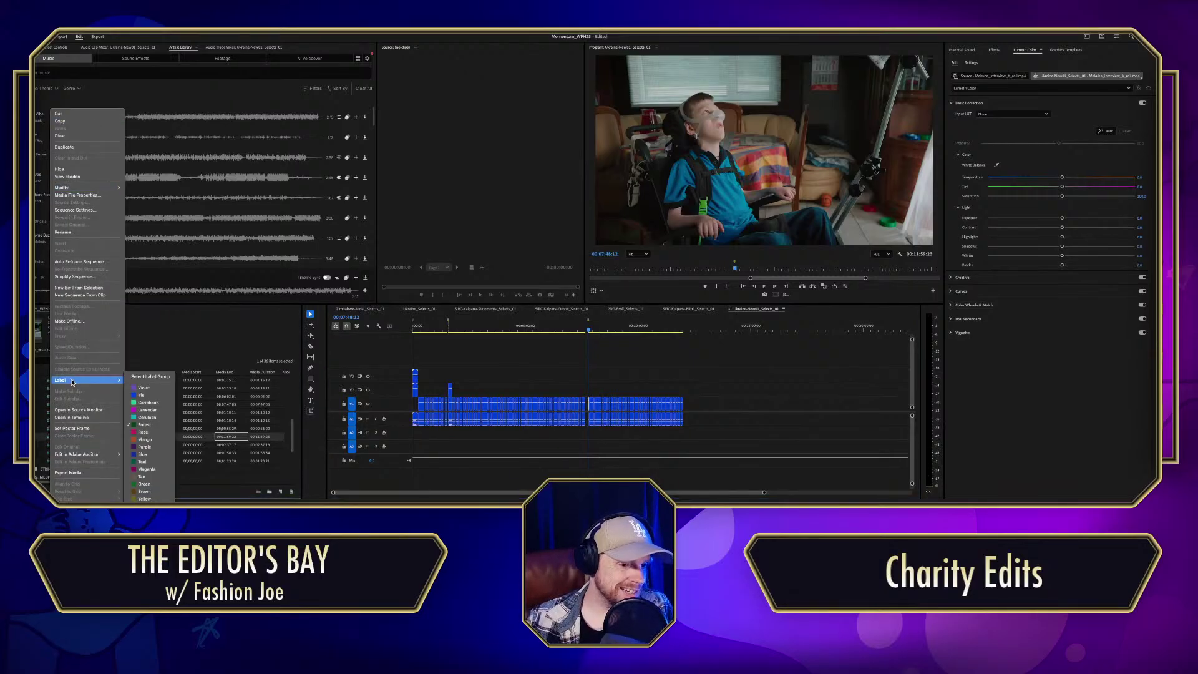
click(157, 407)
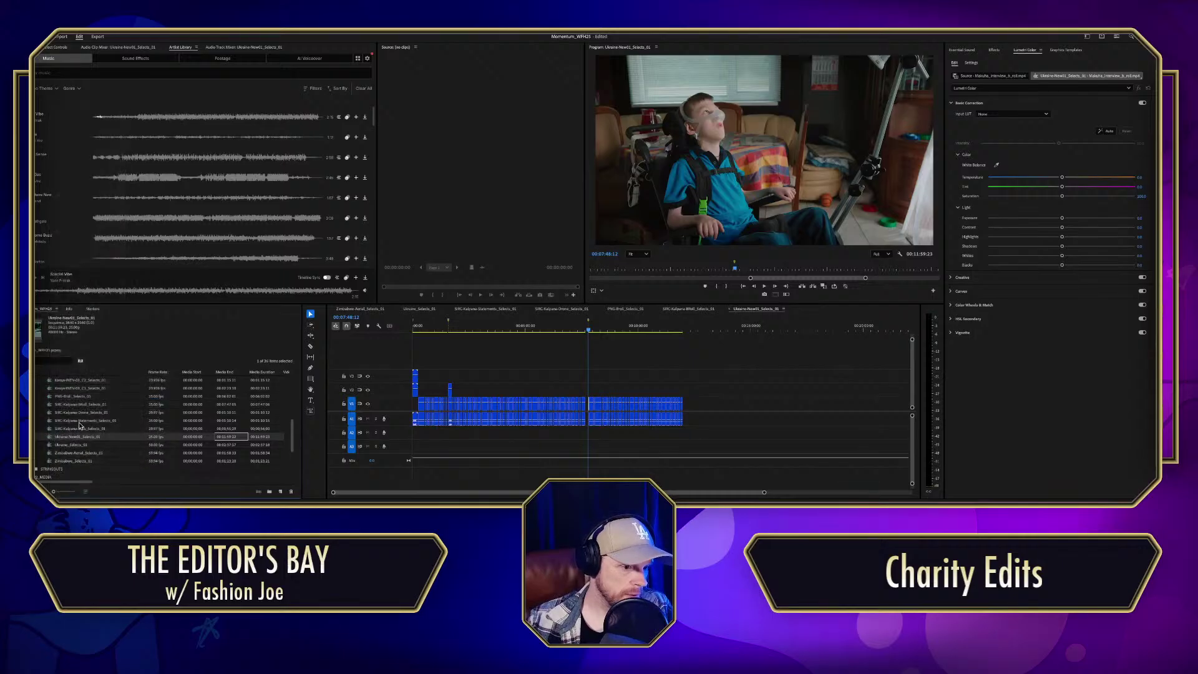
click(36, 423)
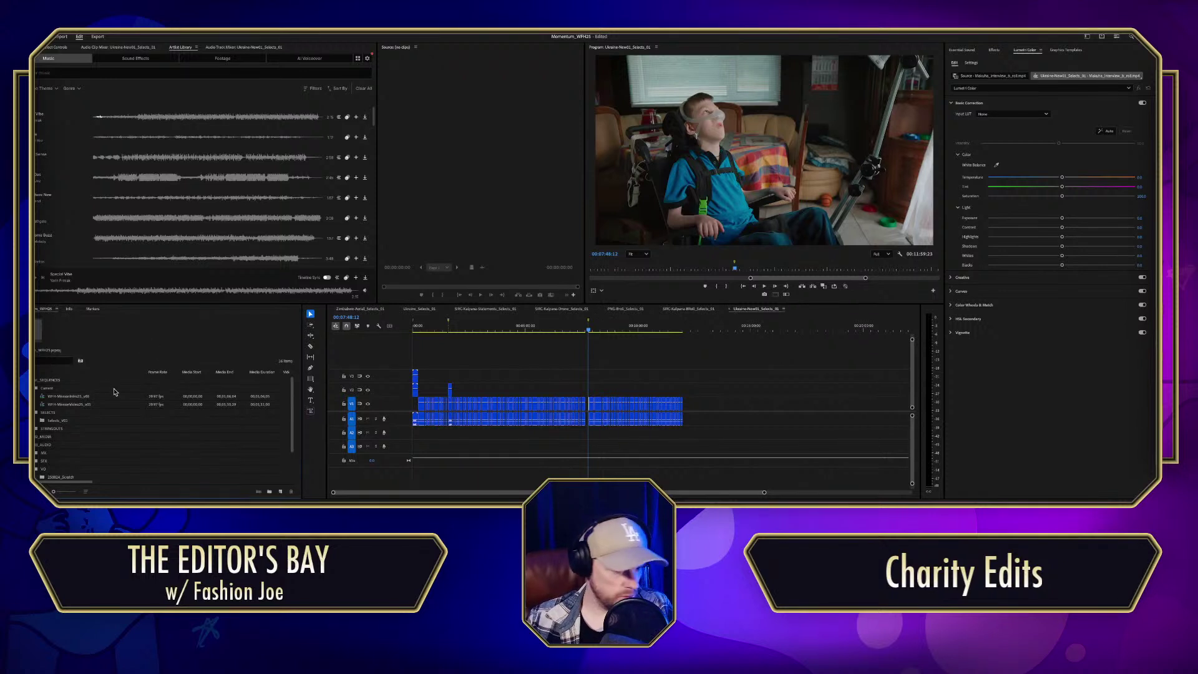
click(43, 421)
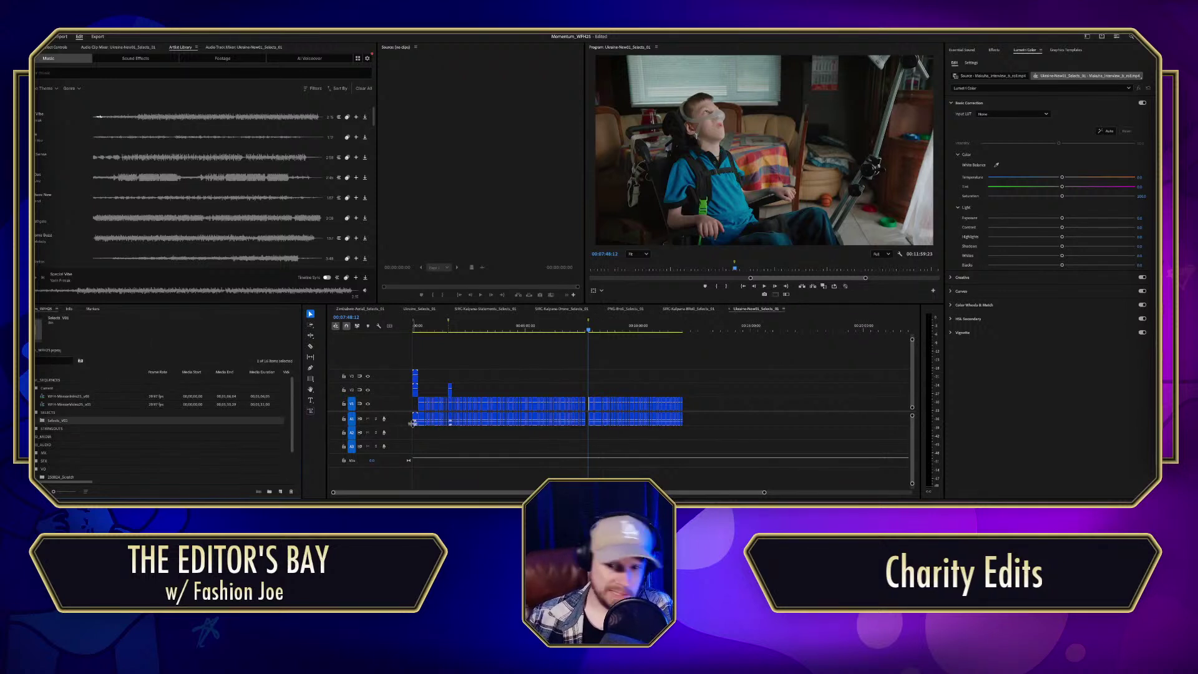
Step: Duplicate the Selects_V01 bin and rename the copy as Selects_V02
key(ctrl+c)
key(ctrl+v)
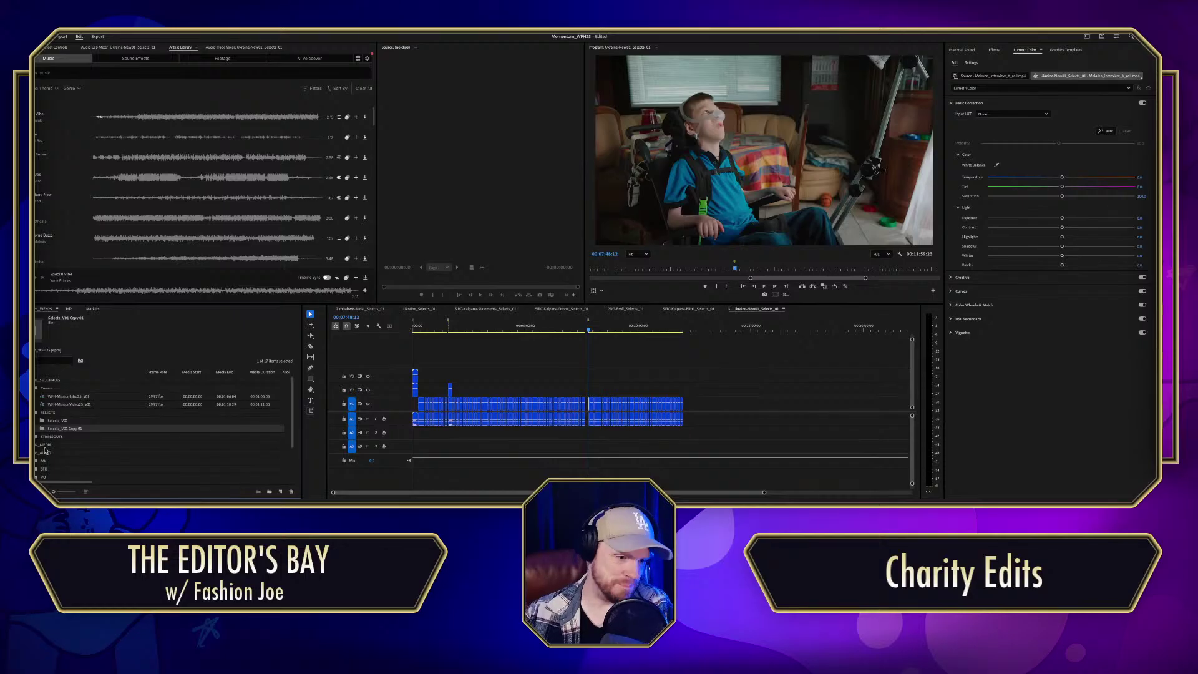
click(36, 429)
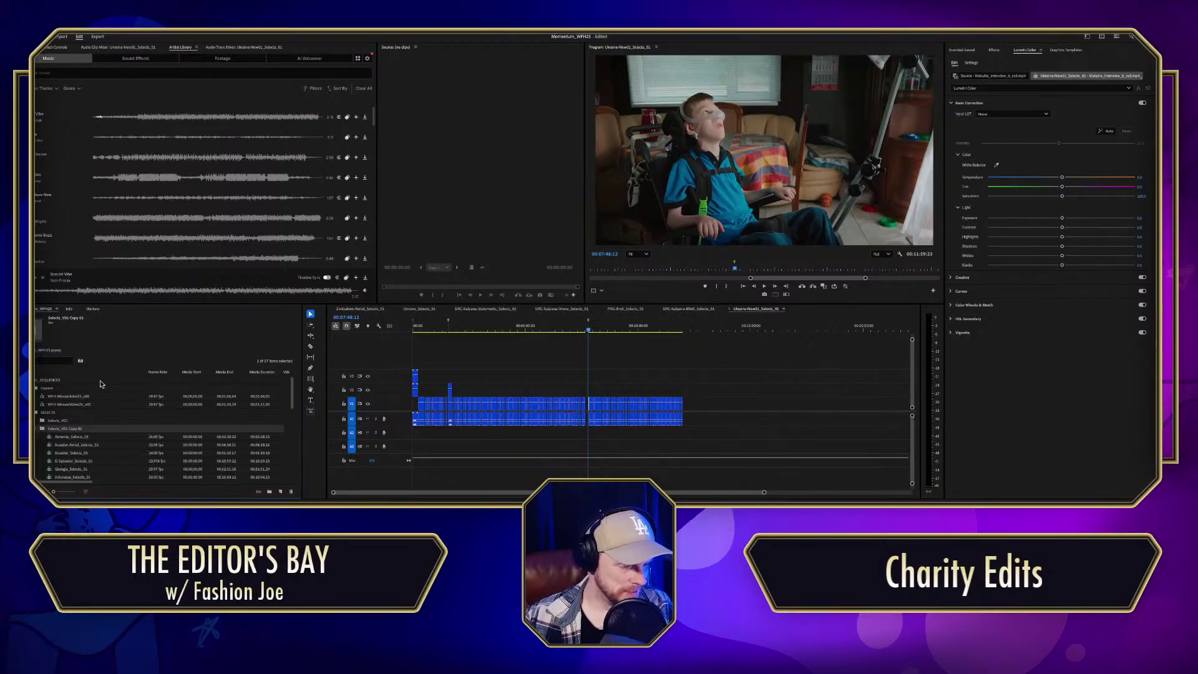
click(74, 429)
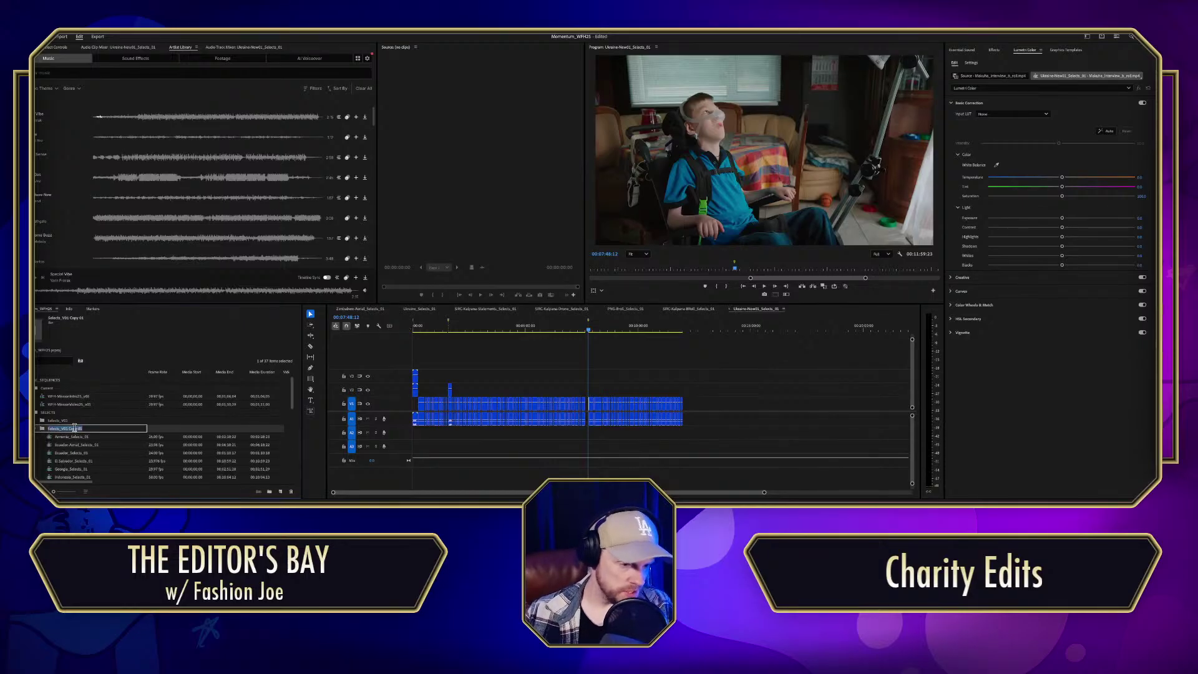
key(End)
key(BackSpace)
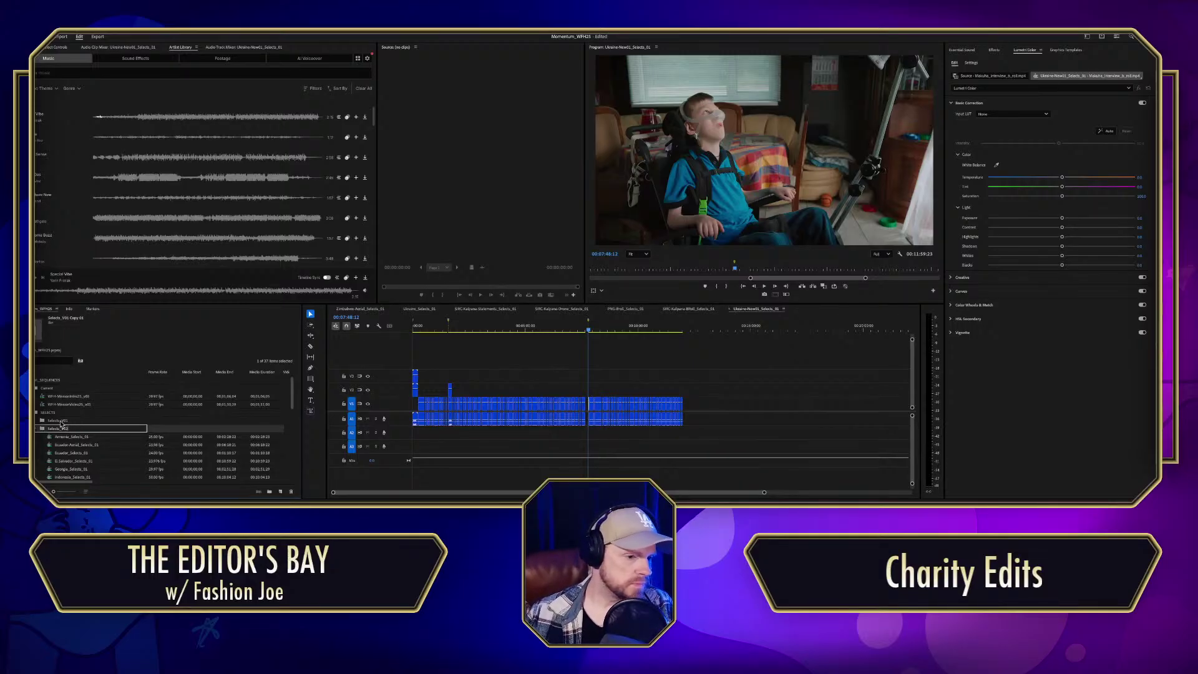
Step: Batch-rename all sequences in the Selects_V02 bin with Find & Replace, changing _01 to _02 for the selected items
click(75, 437)
scroll(84, 459, down, 3)
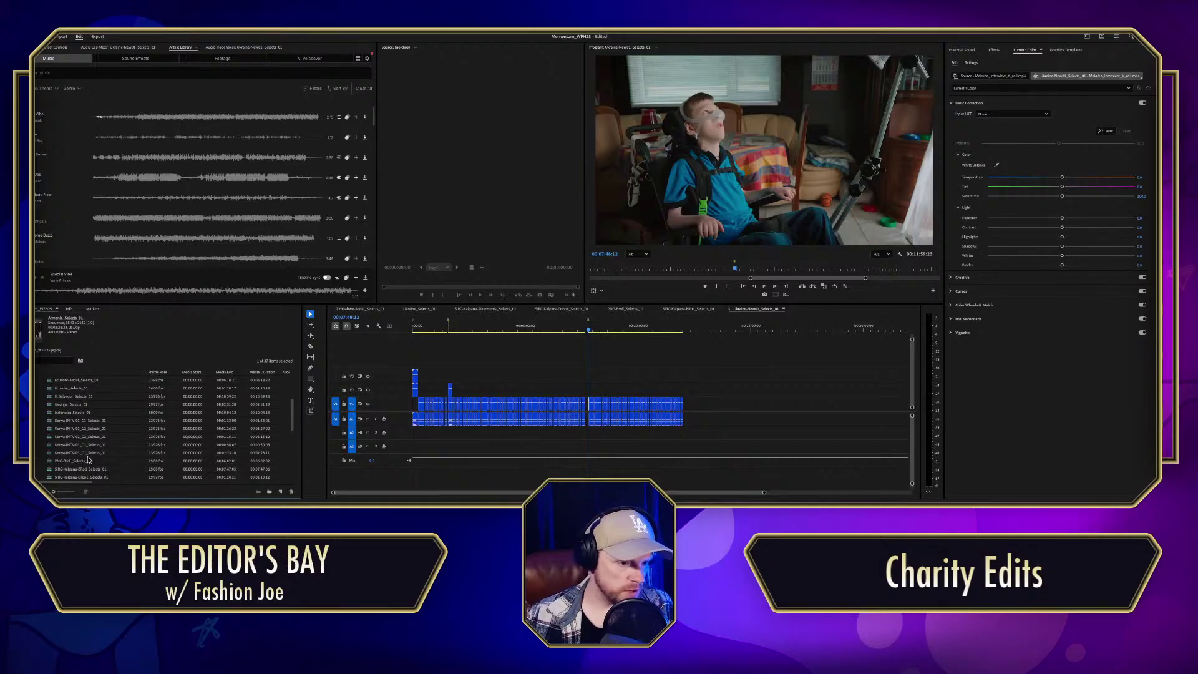
scroll(88, 460, down, 3)
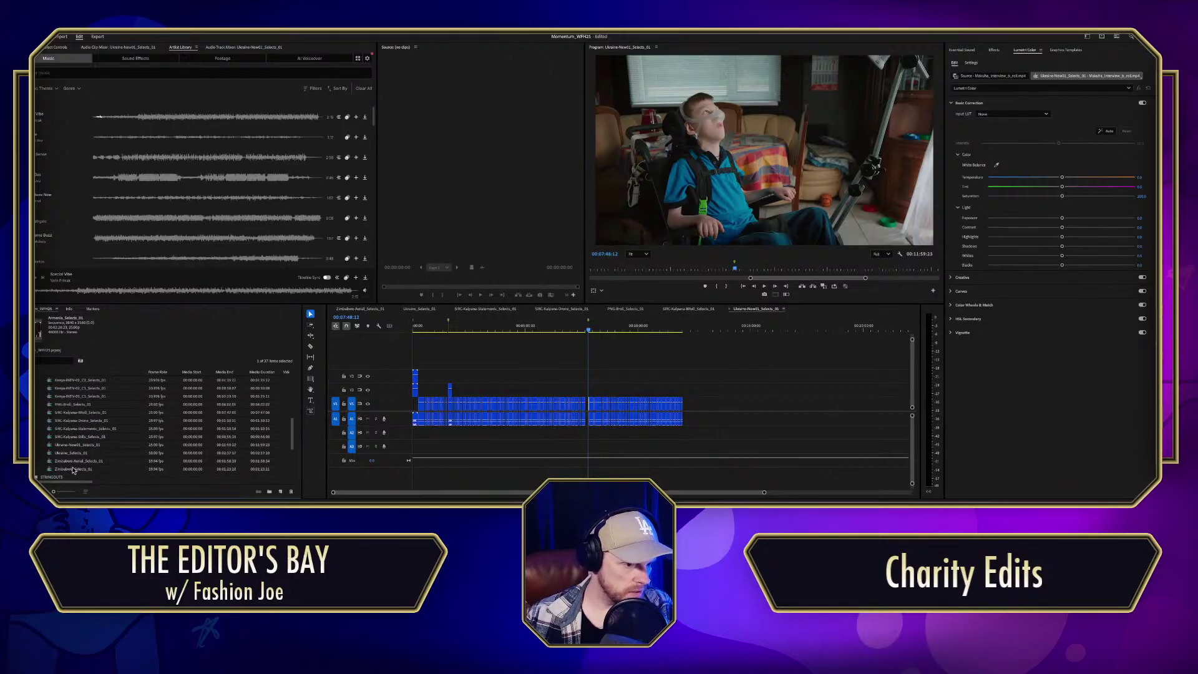
shift+click(73, 469)
scroll(75, 461, up, 2)
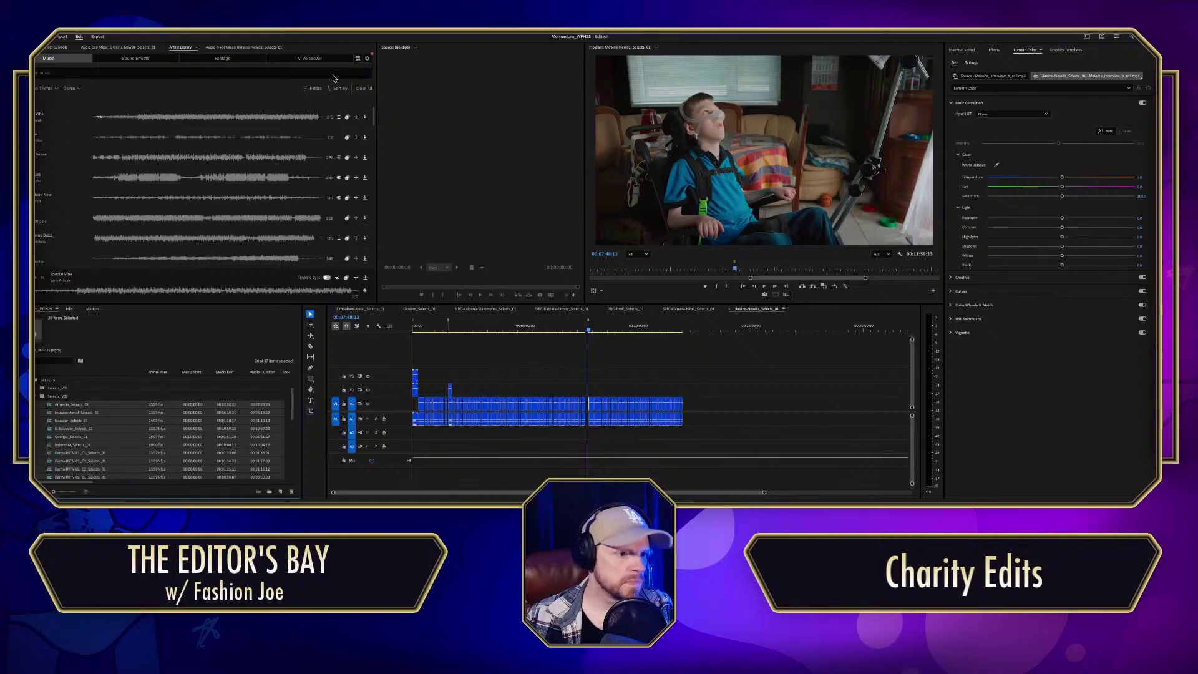
key(ctrl+shift+f)
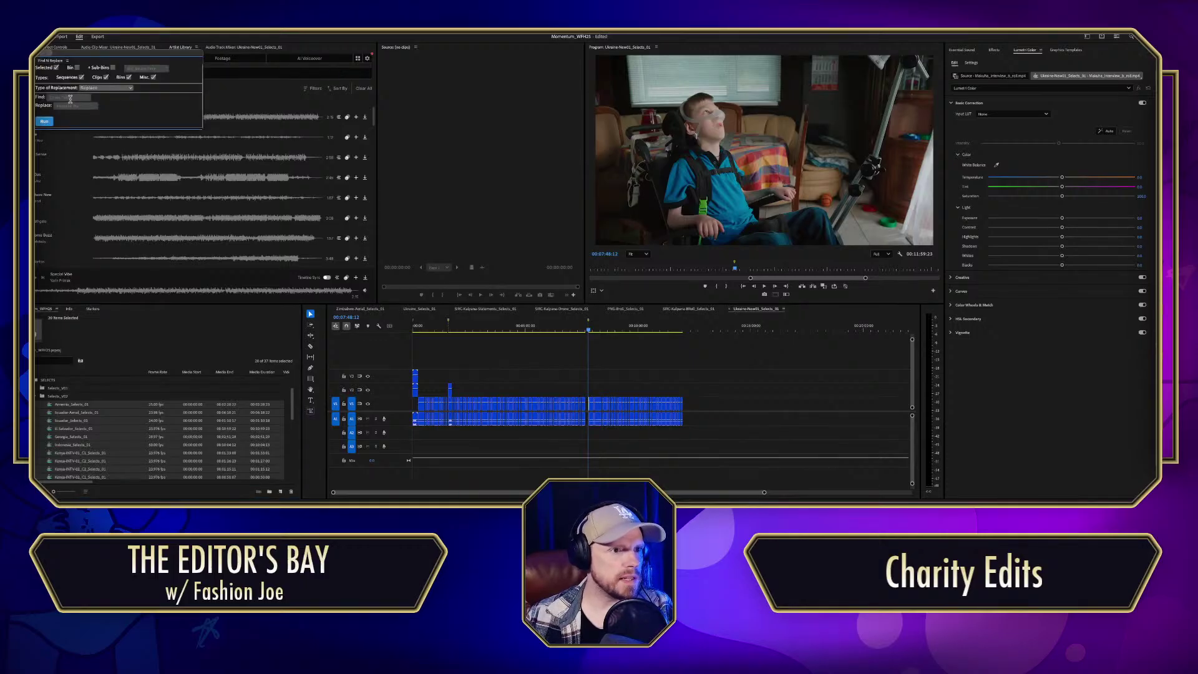
click(78, 98)
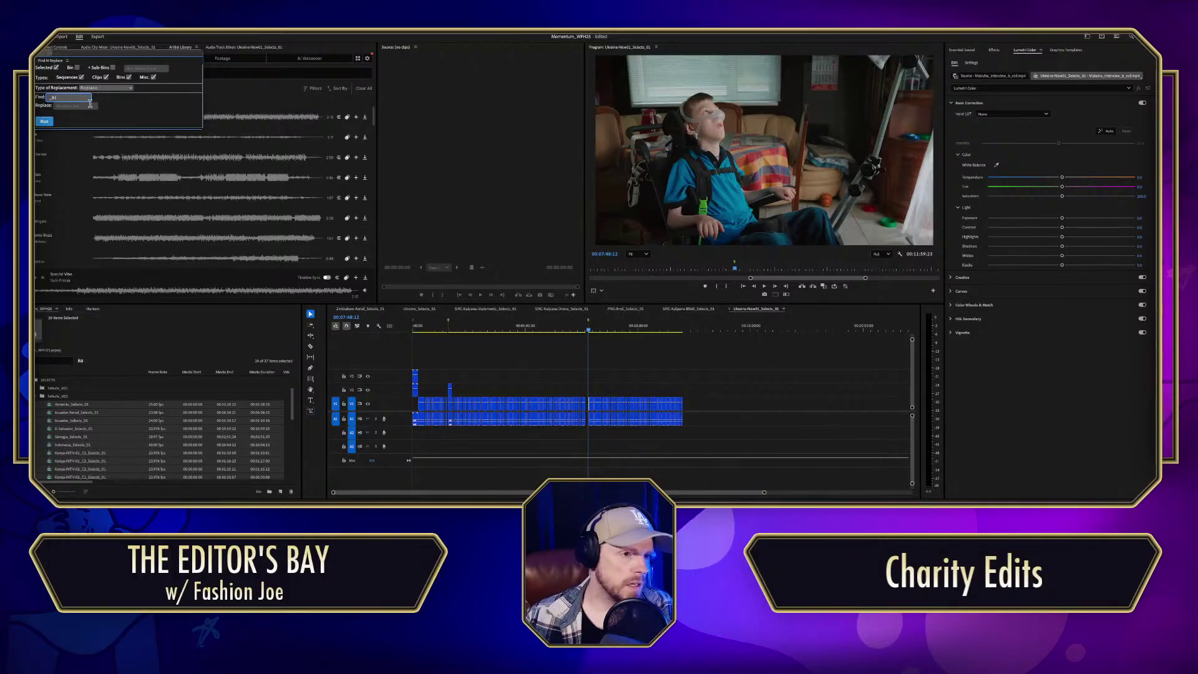
click(69, 106)
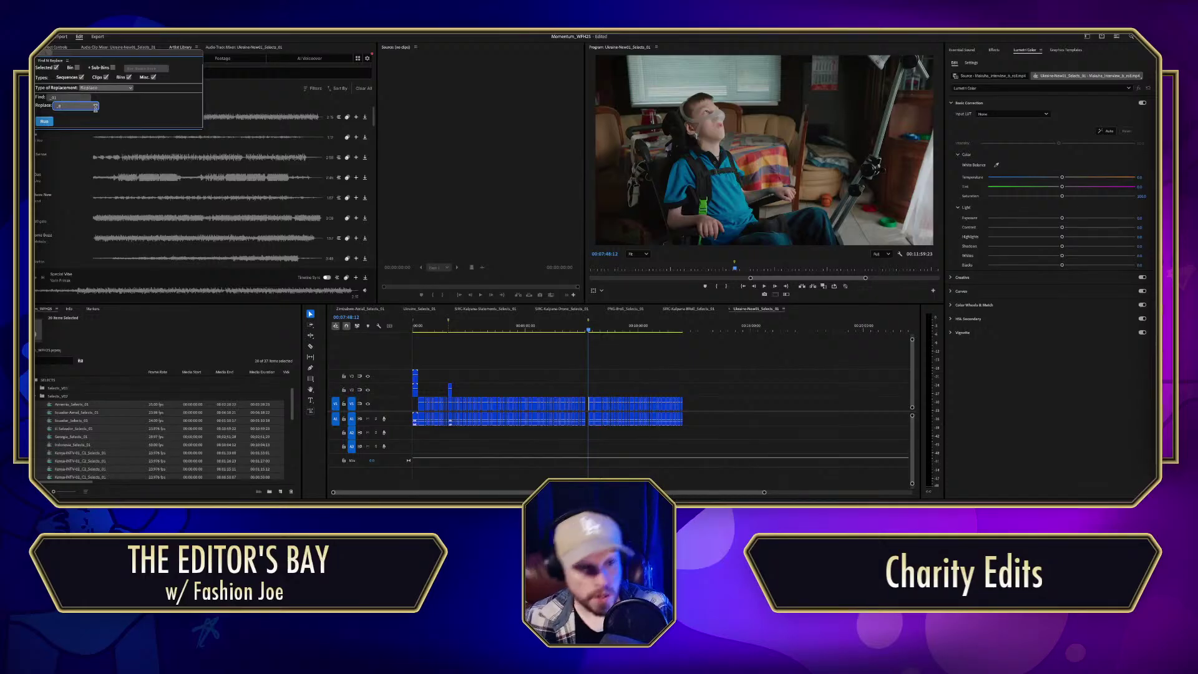
click(194, 80)
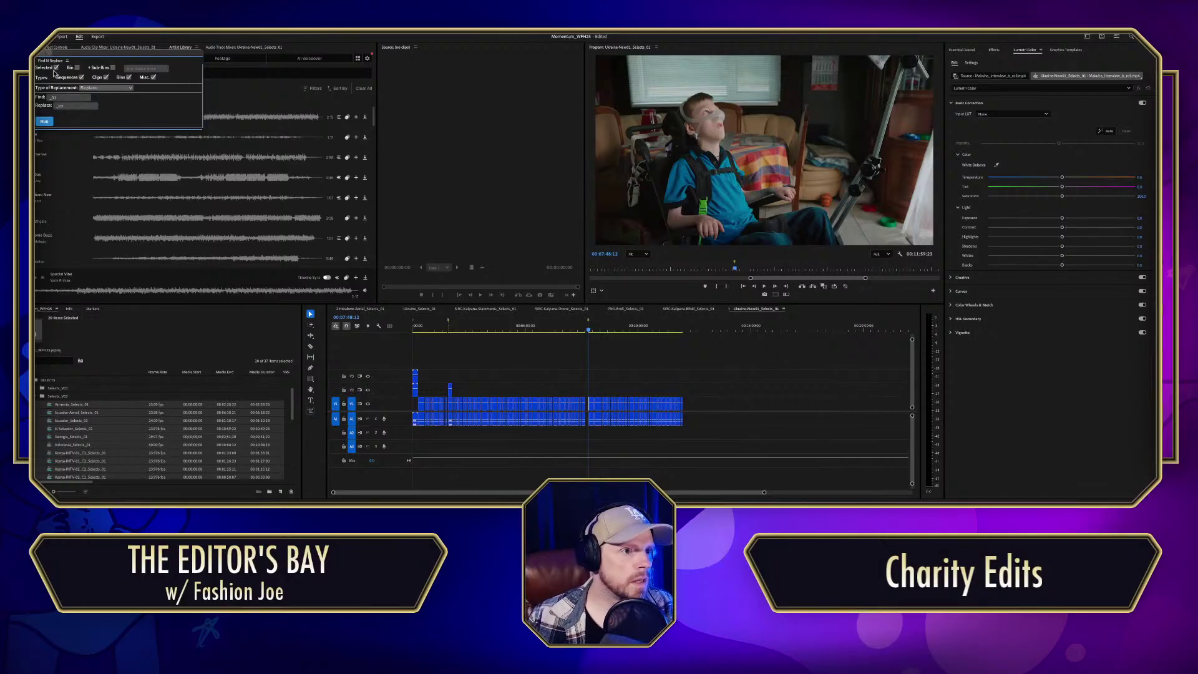
click(45, 121)
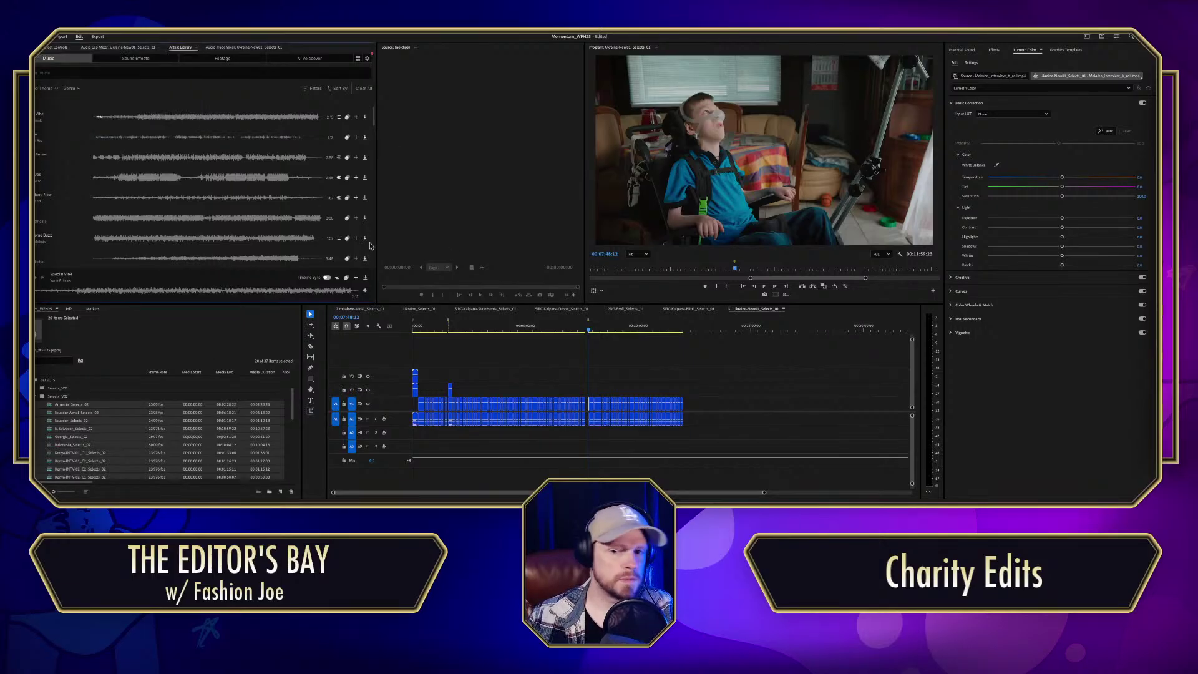
click(551, 362)
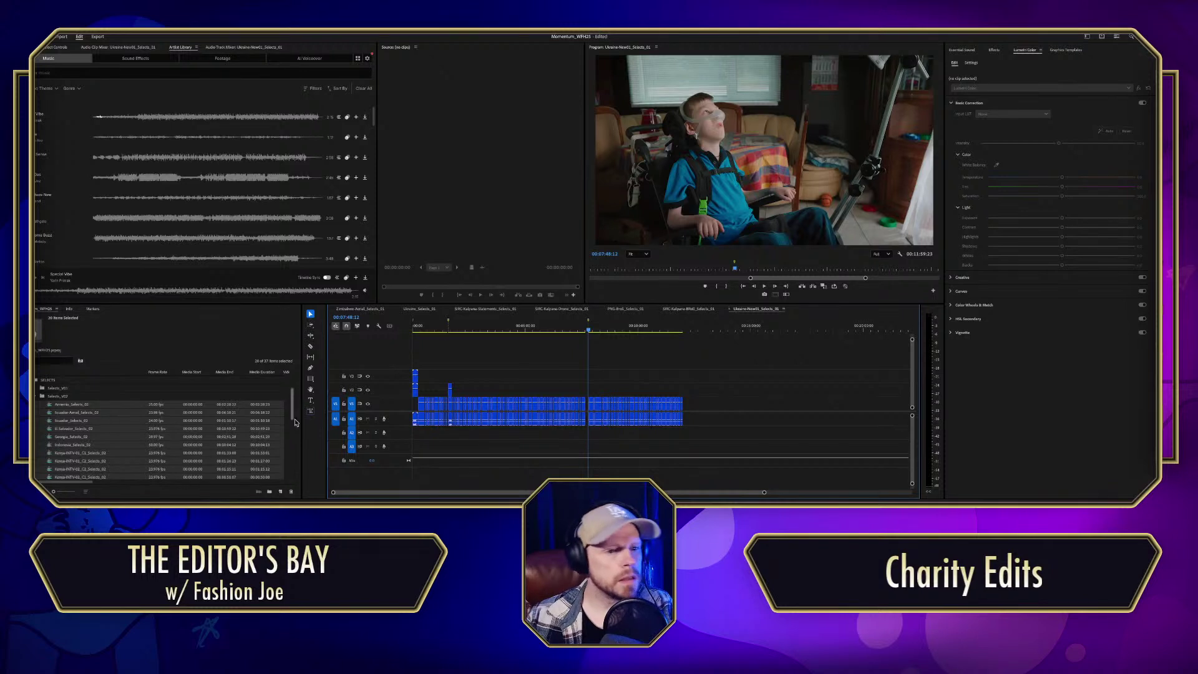
Step: Open the Armenia_Selects_02 sequence and close all other timeline panels
click(45, 405)
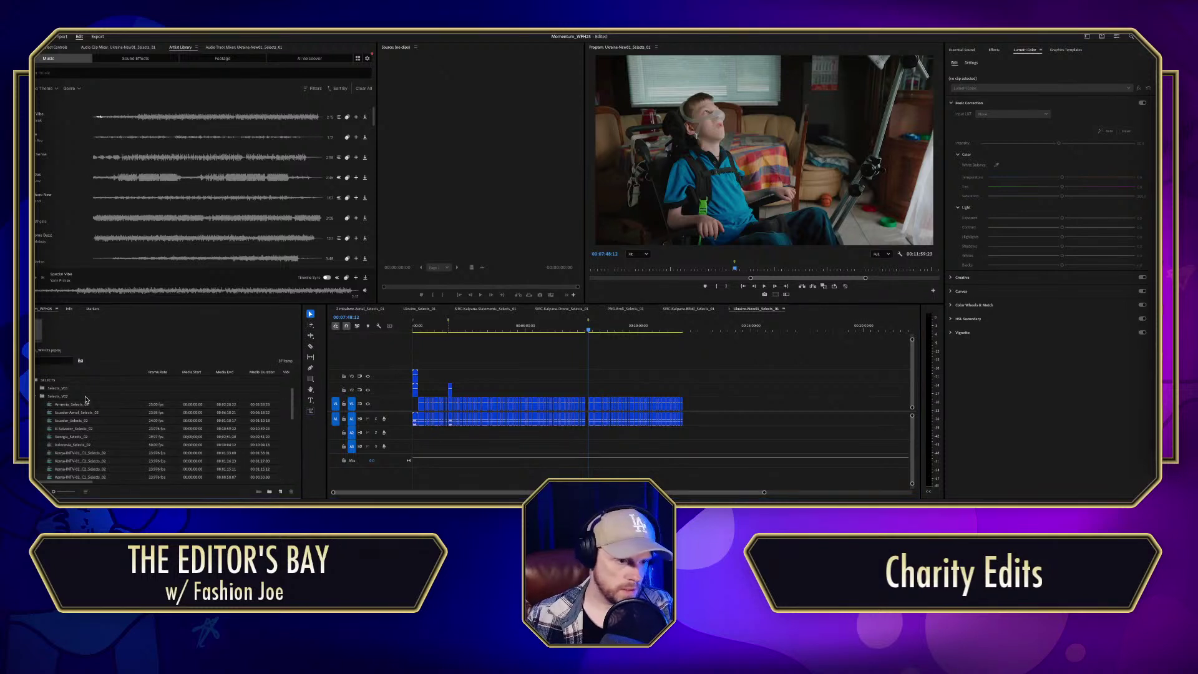
double_click(52, 404)
click(836, 309)
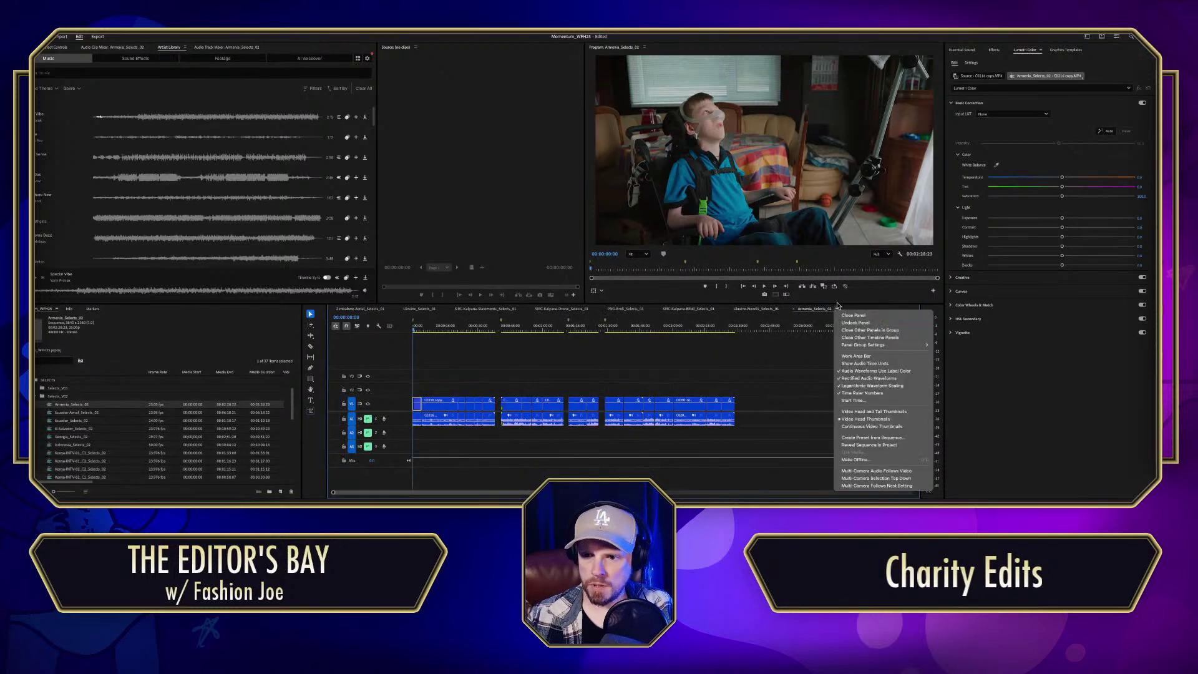
click(884, 337)
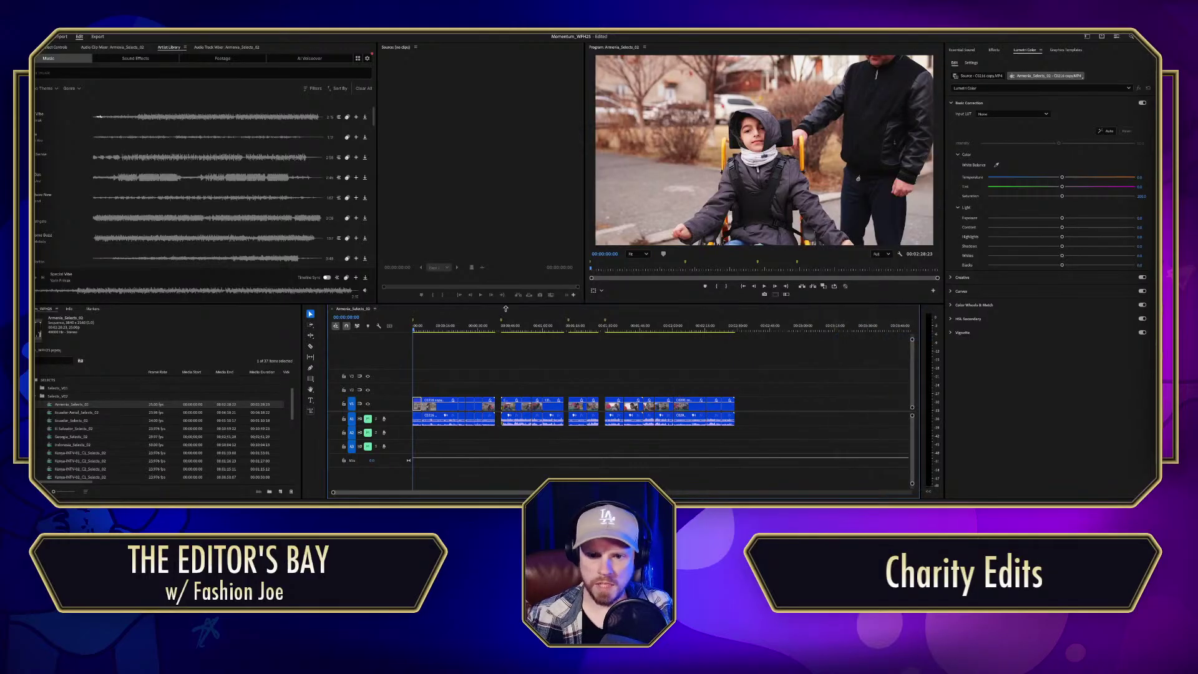
Step: Save the project
scroll(70, 389, up, 2)
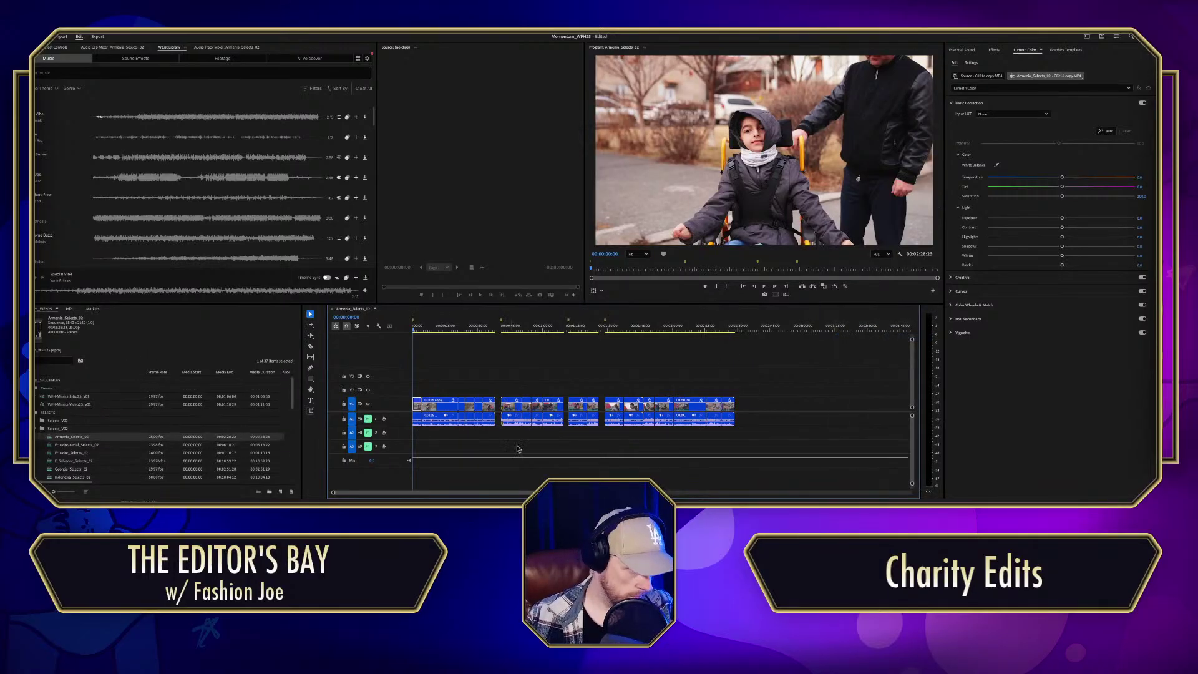
click(59, 404)
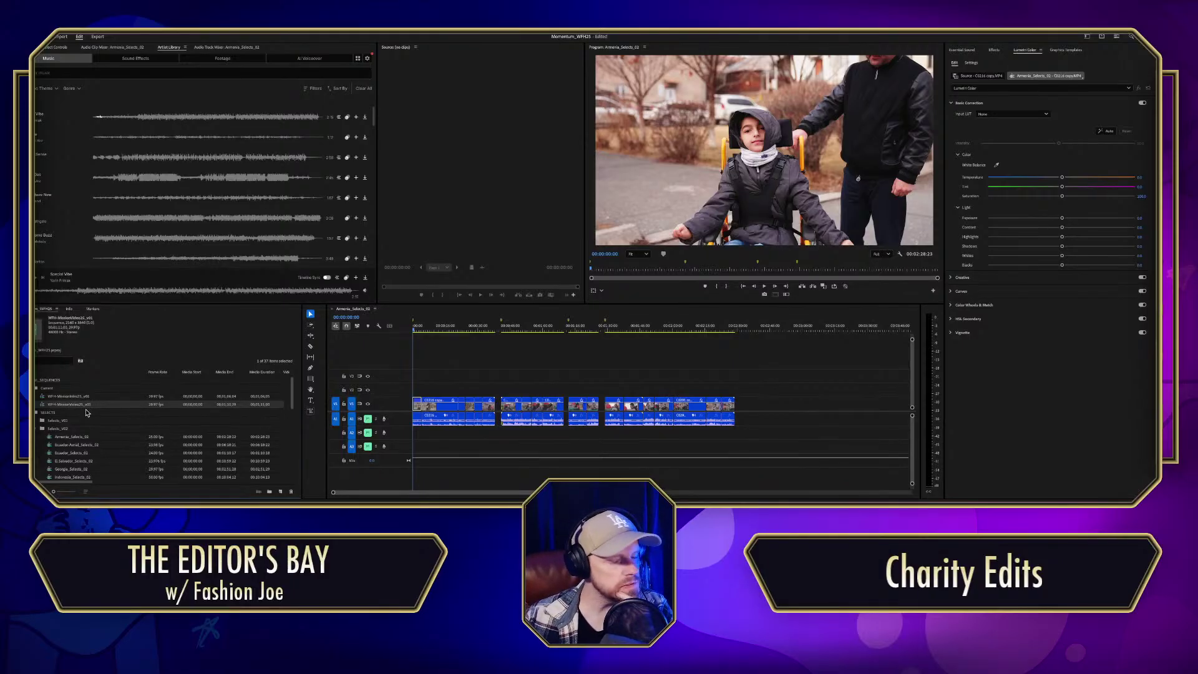
click(725, 353)
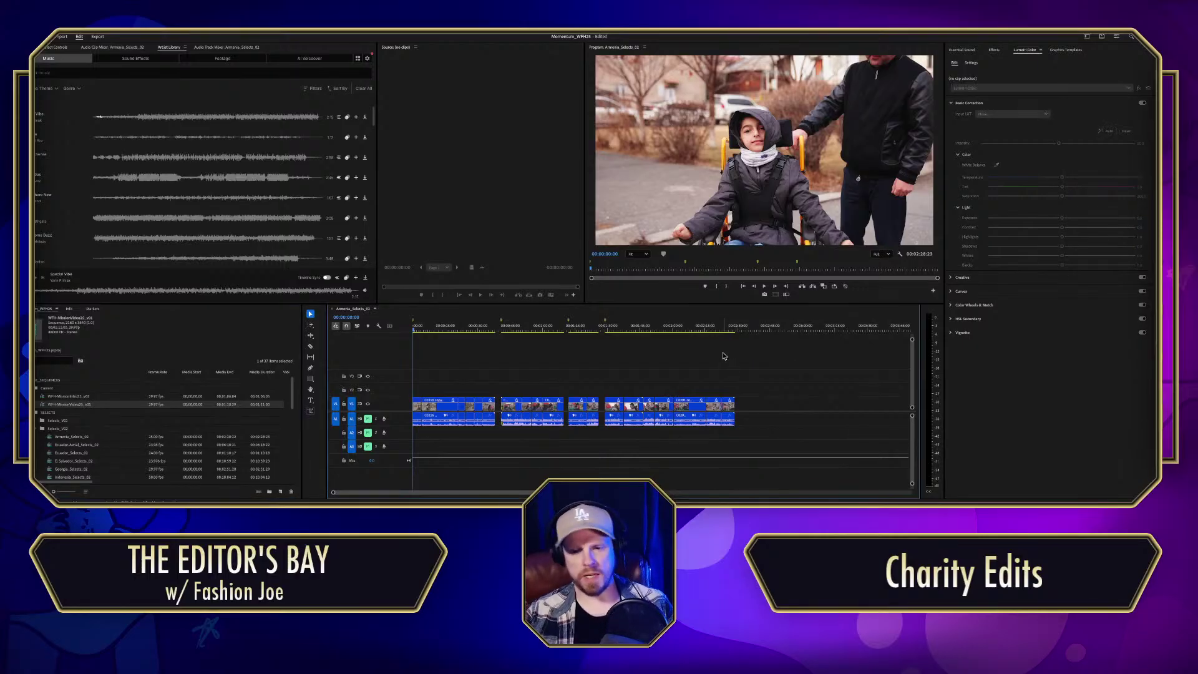
key(ctrl+s)
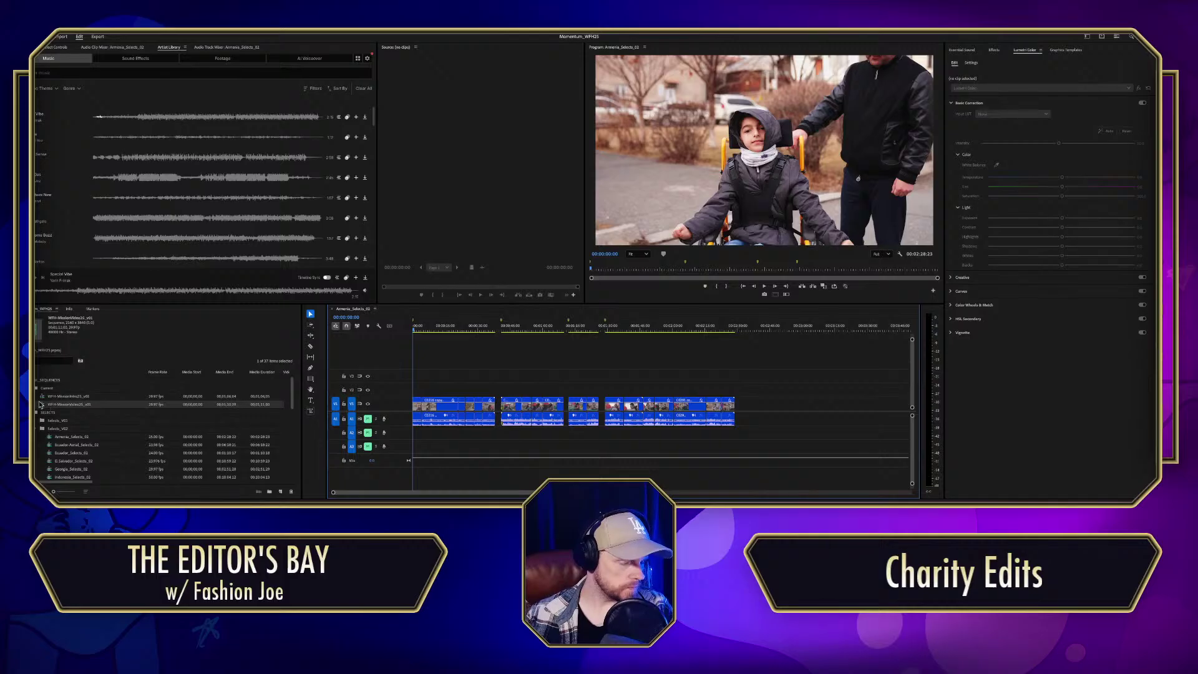
Step: Add -Hero before the version suffix in the name of the master video sequence above the selects bins
click(78, 404)
key(End)
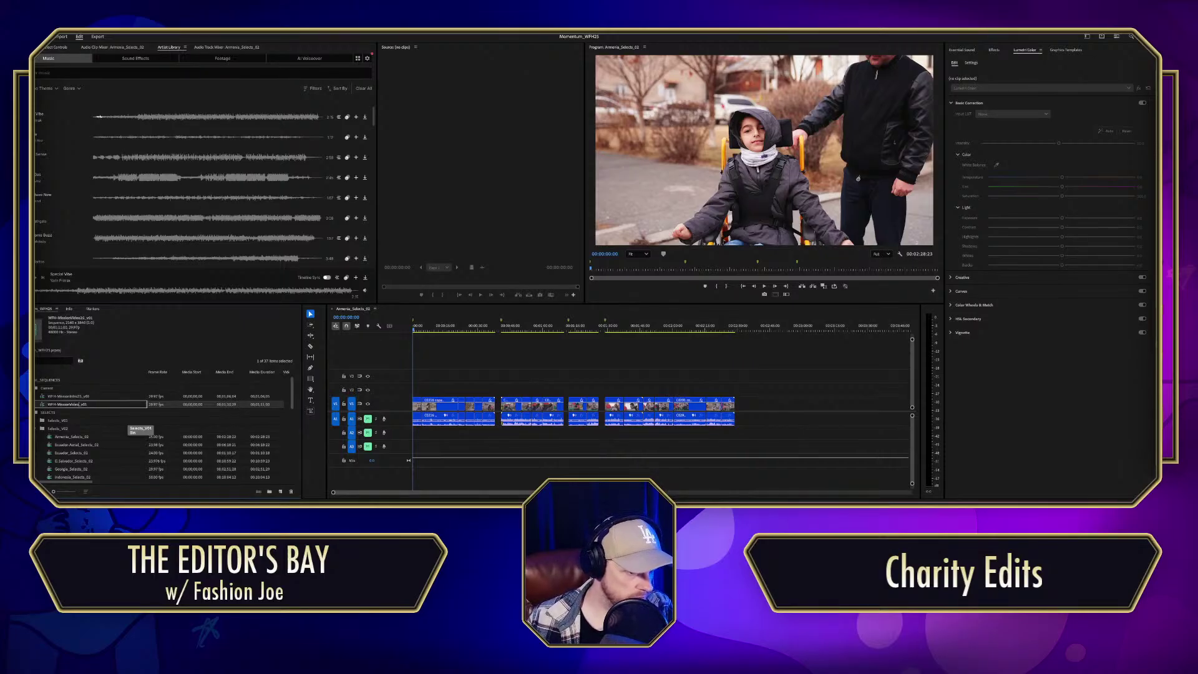
key(Left)
key(Left)
key(Left)
key(Left)
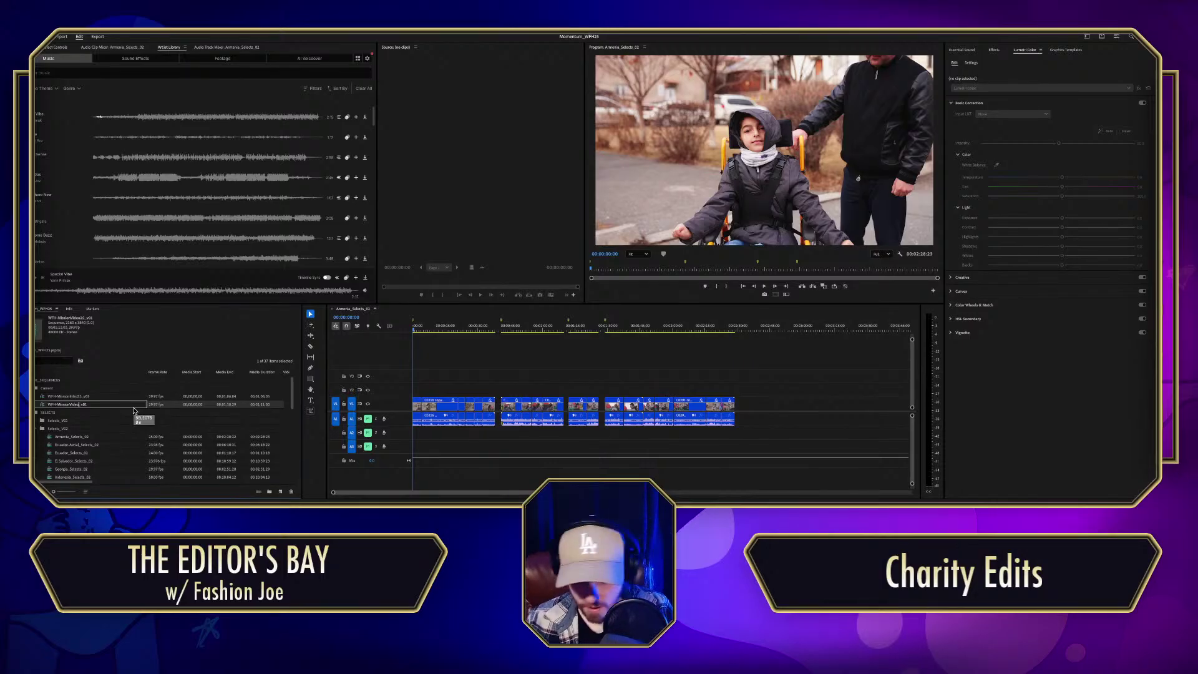
text(-H)
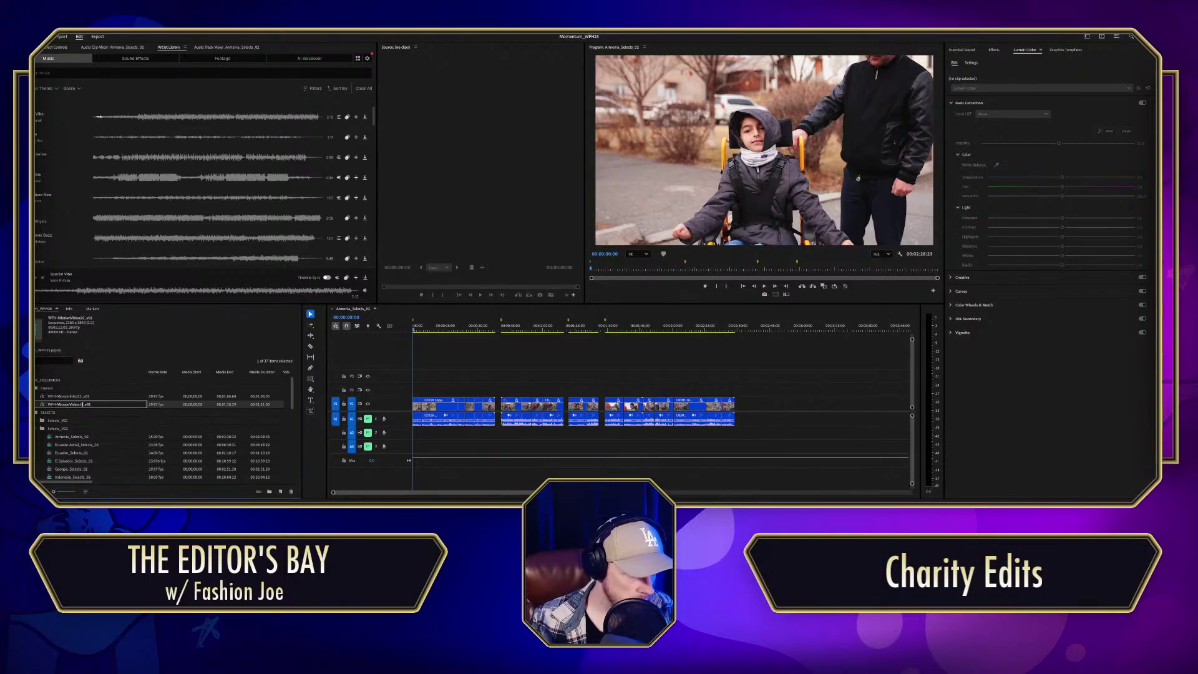
text(ero)
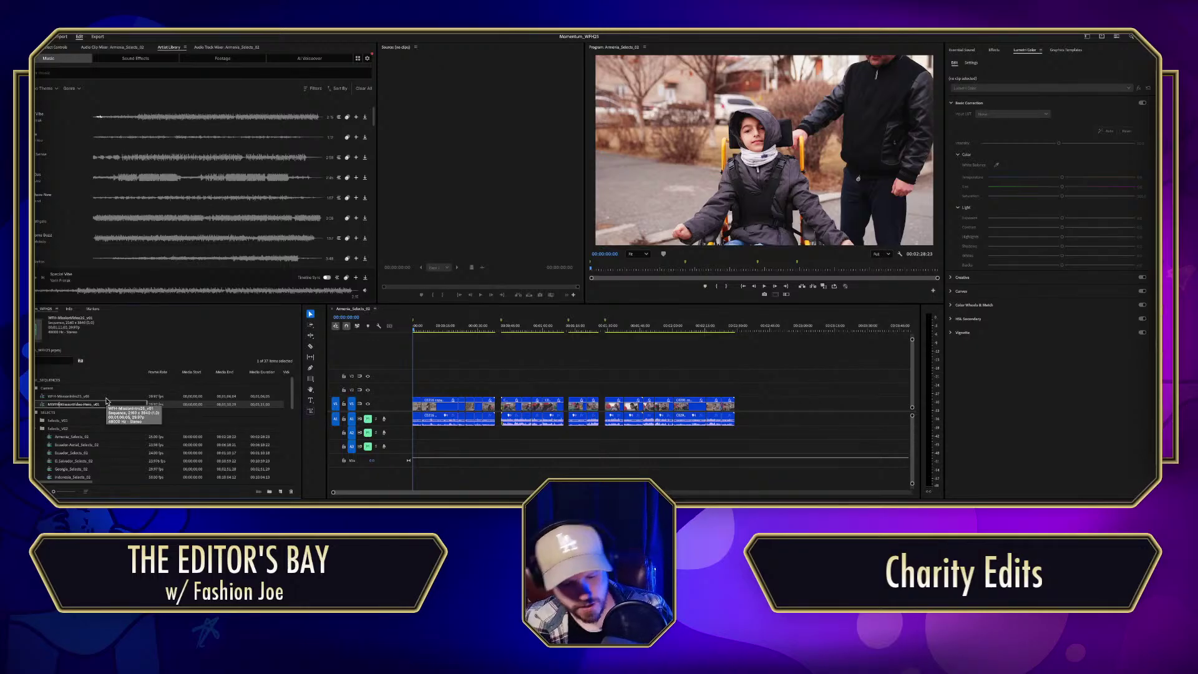
Step: Add 25 to the prefix at the start of the hero master video sequence's name
text(25)
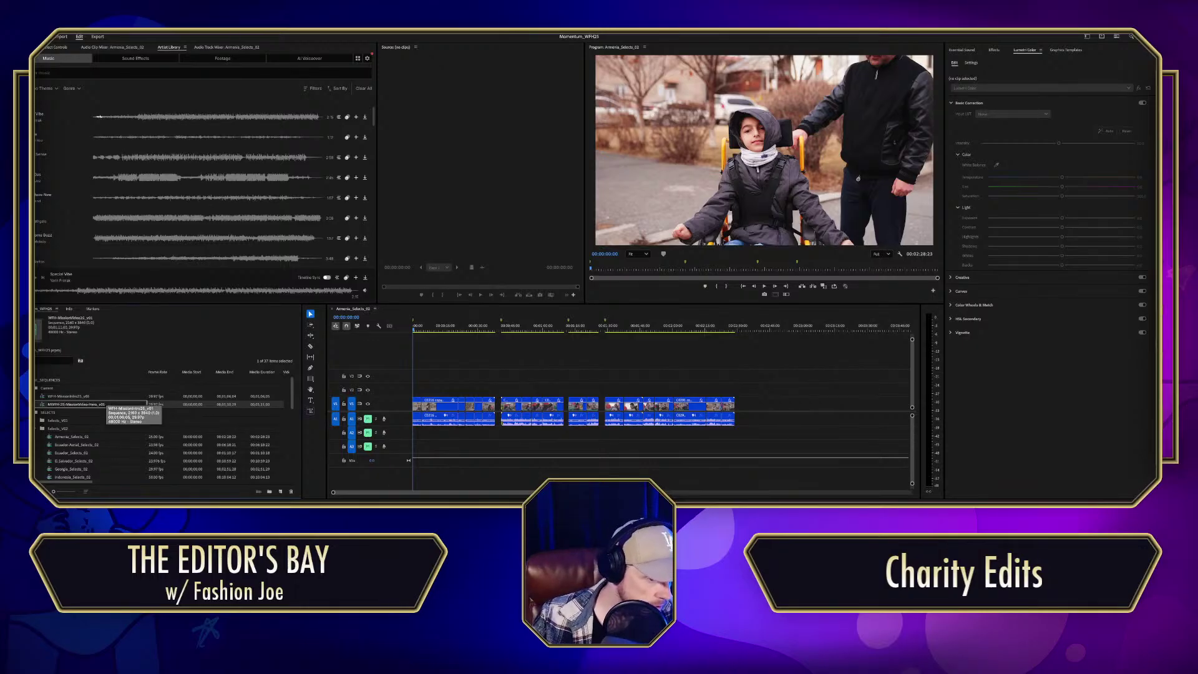
text(-)
key(Left)
key(Left)
key(Left)
key(BackSpace)
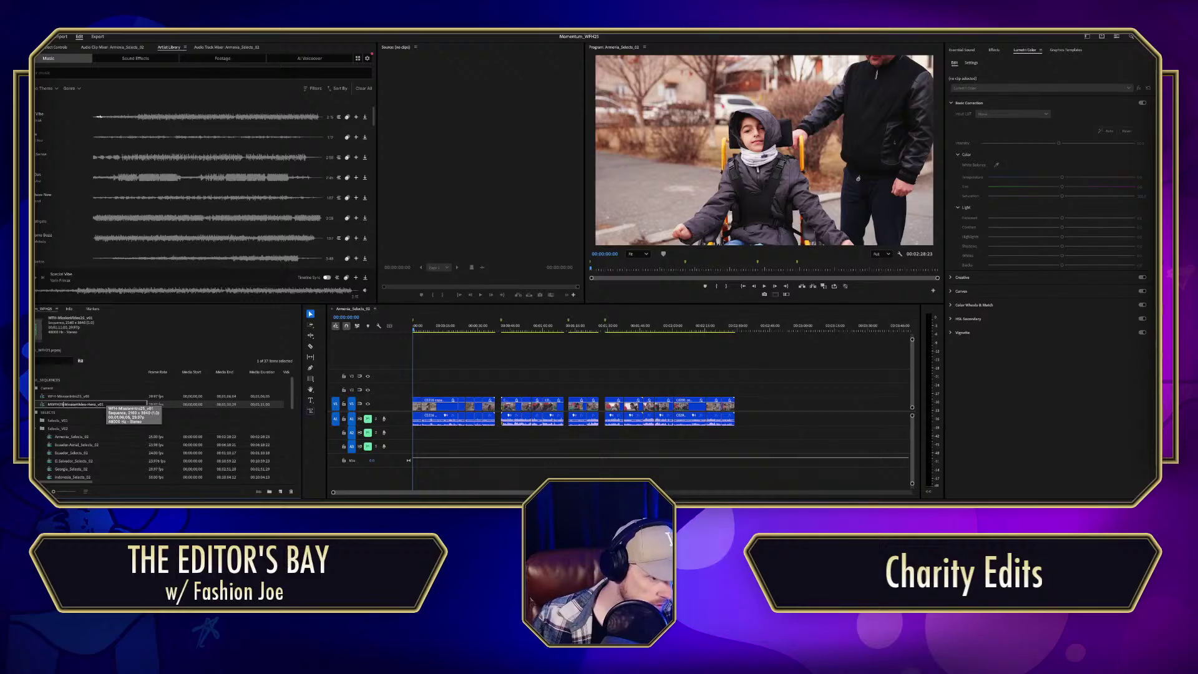
Step: Reuse the hero sequence's name for the sequence above it, replacing the MasterVideo-Hero part before the version suffix, and save the project
key(ctrl+a)
key(ctrl+c)
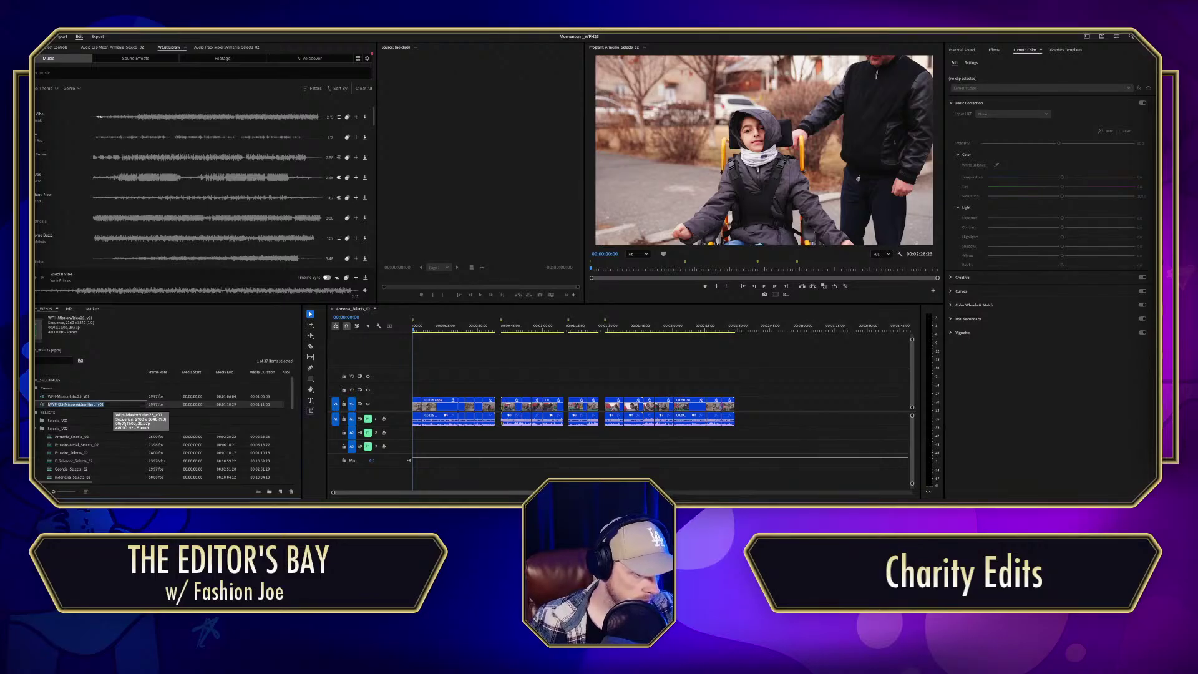
click(68, 396)
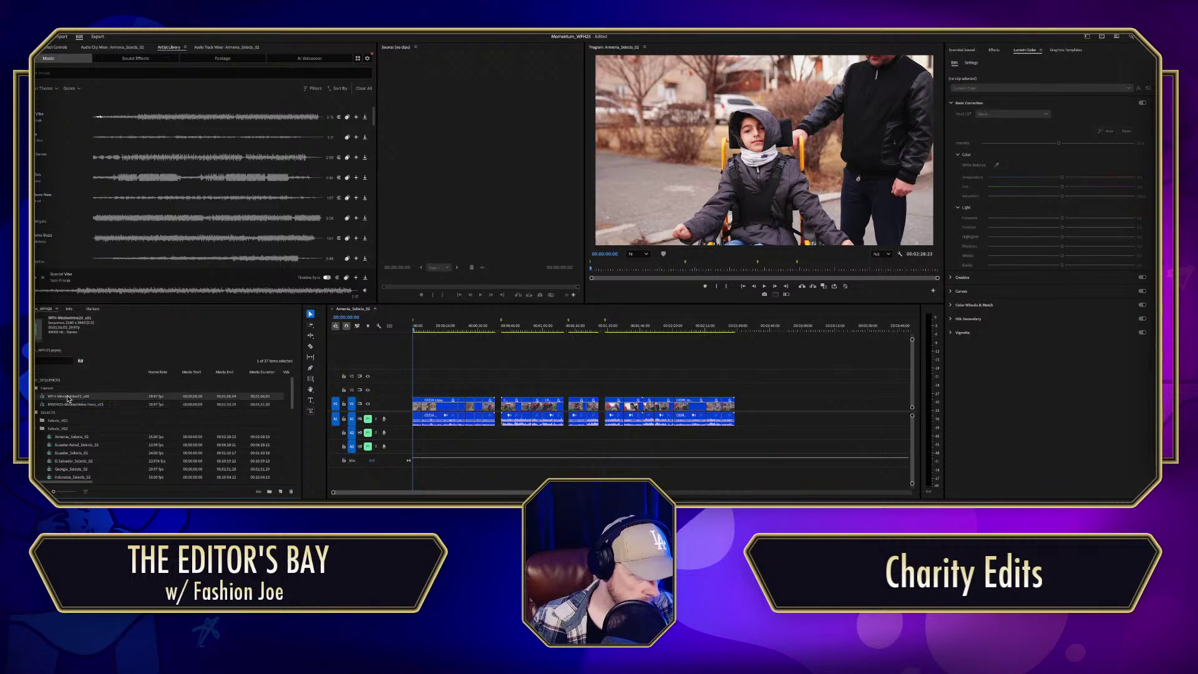
click(68, 397)
key(ctrl+v)
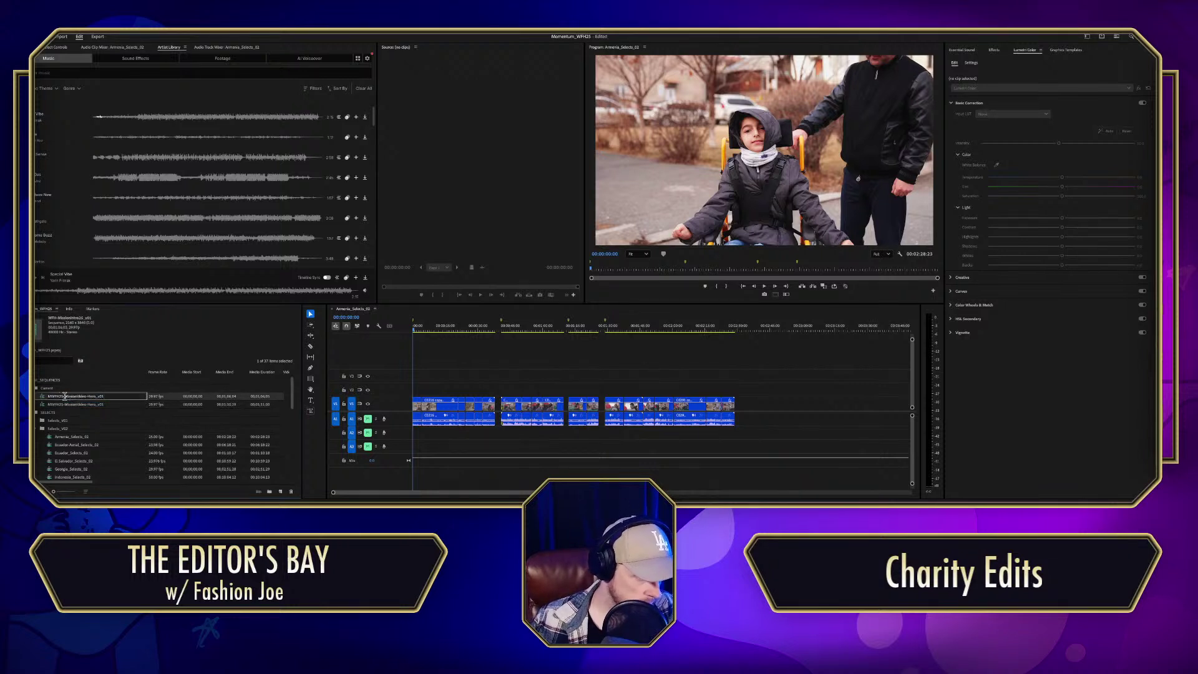
drag(63, 395, 92, 395)
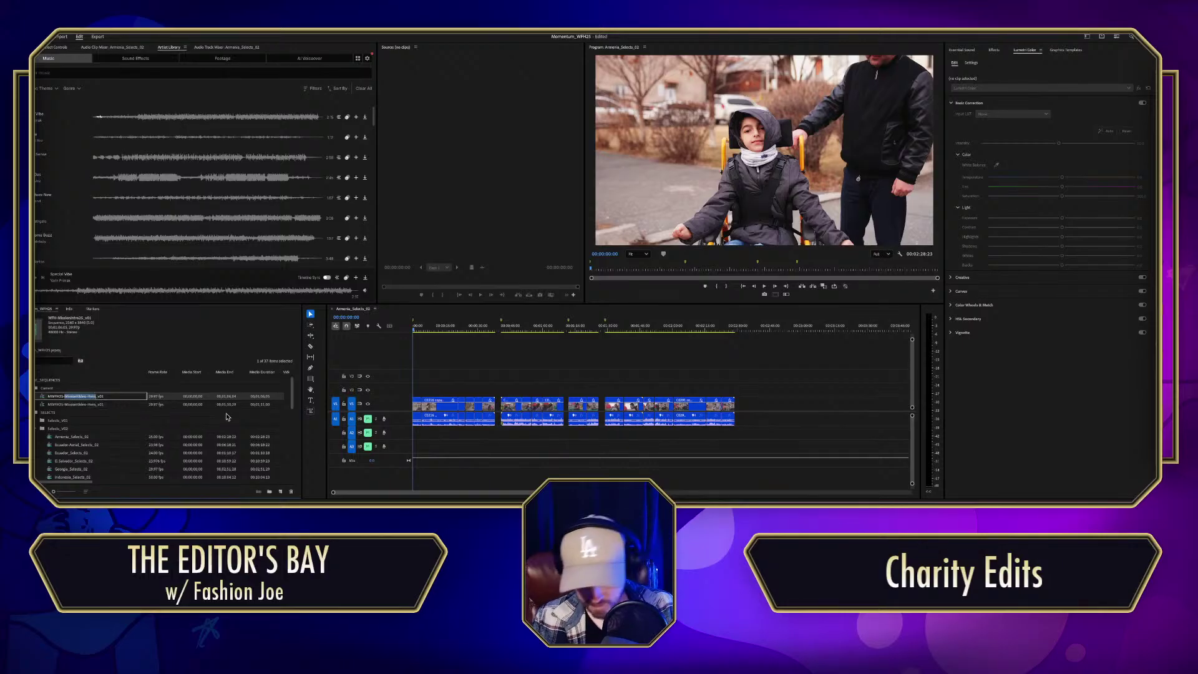
key(BackSpace)
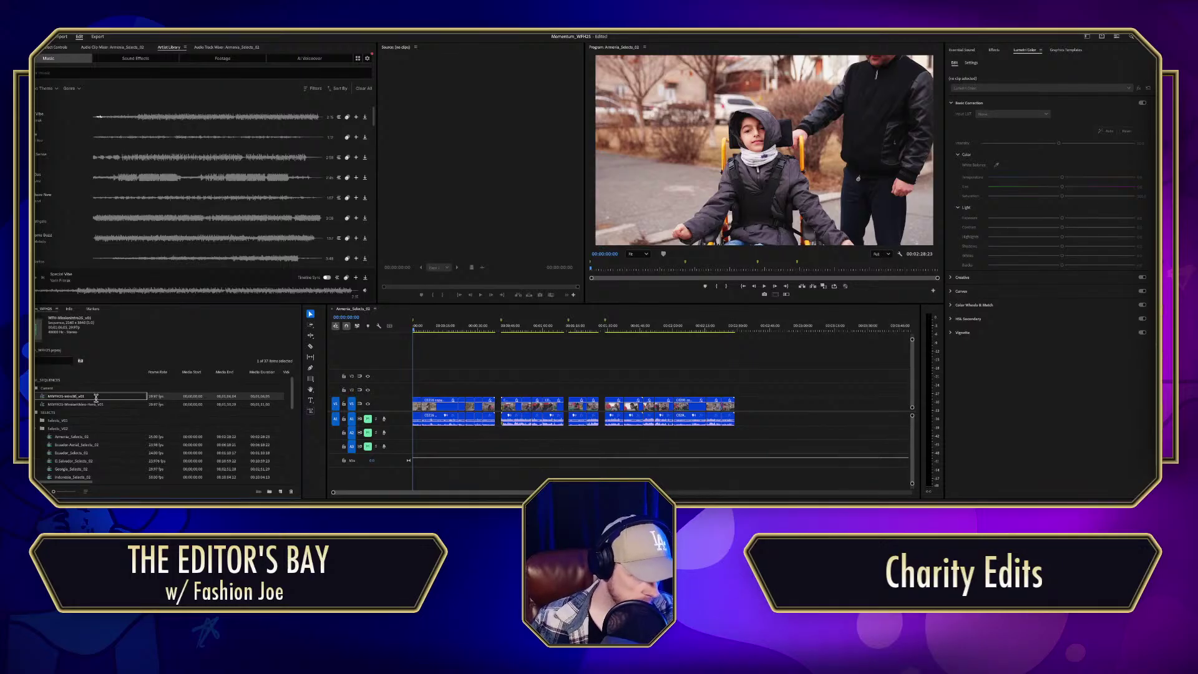
click(59, 404)
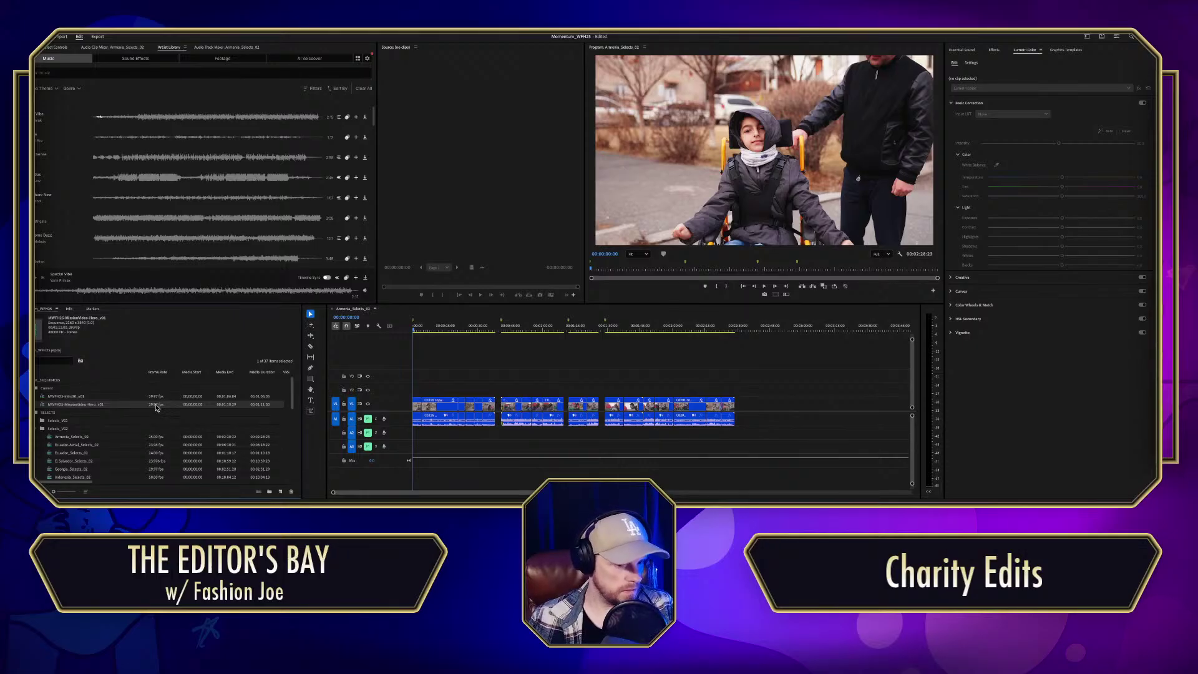
key(ctrl+s)
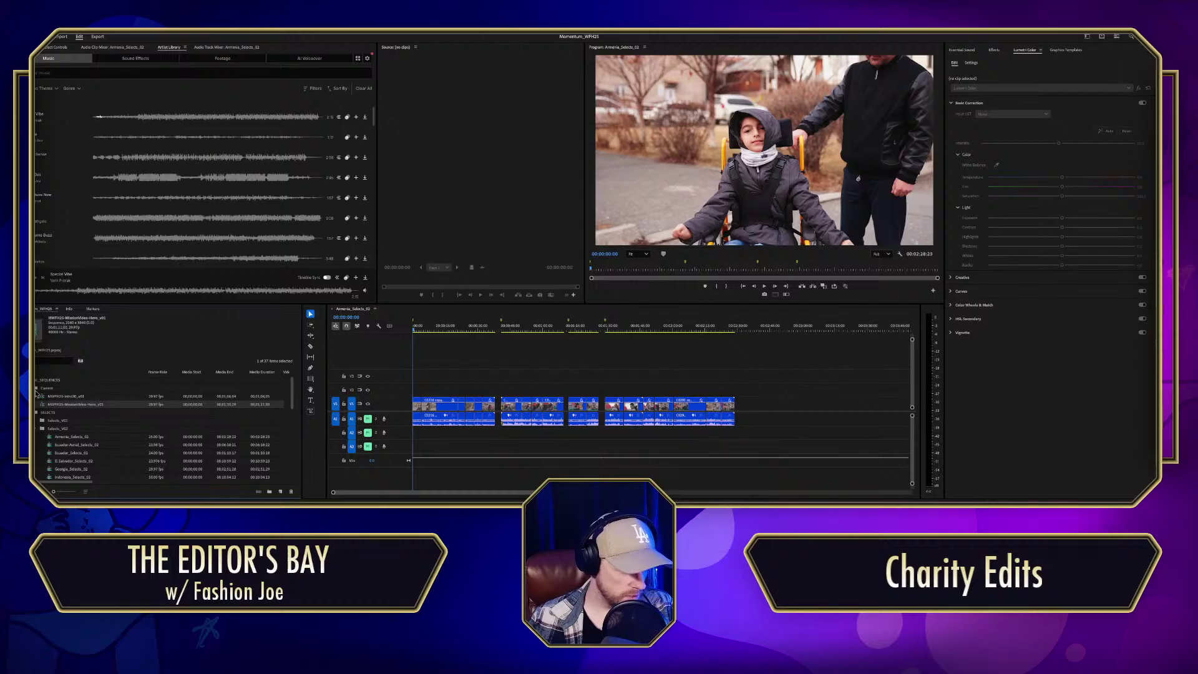
Step: Duplicate the mission video hero sequence and name the copy with _Assembly inserted before the v01 version suffix
click(42, 429)
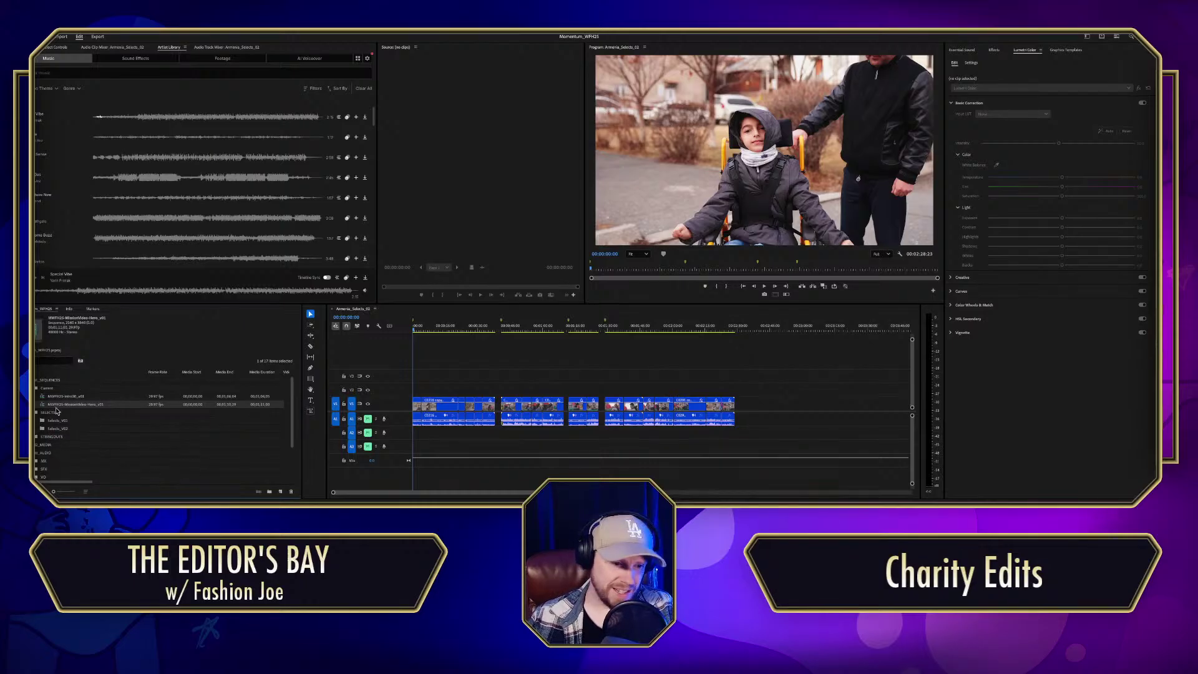
key(ctrl+shift+slash)
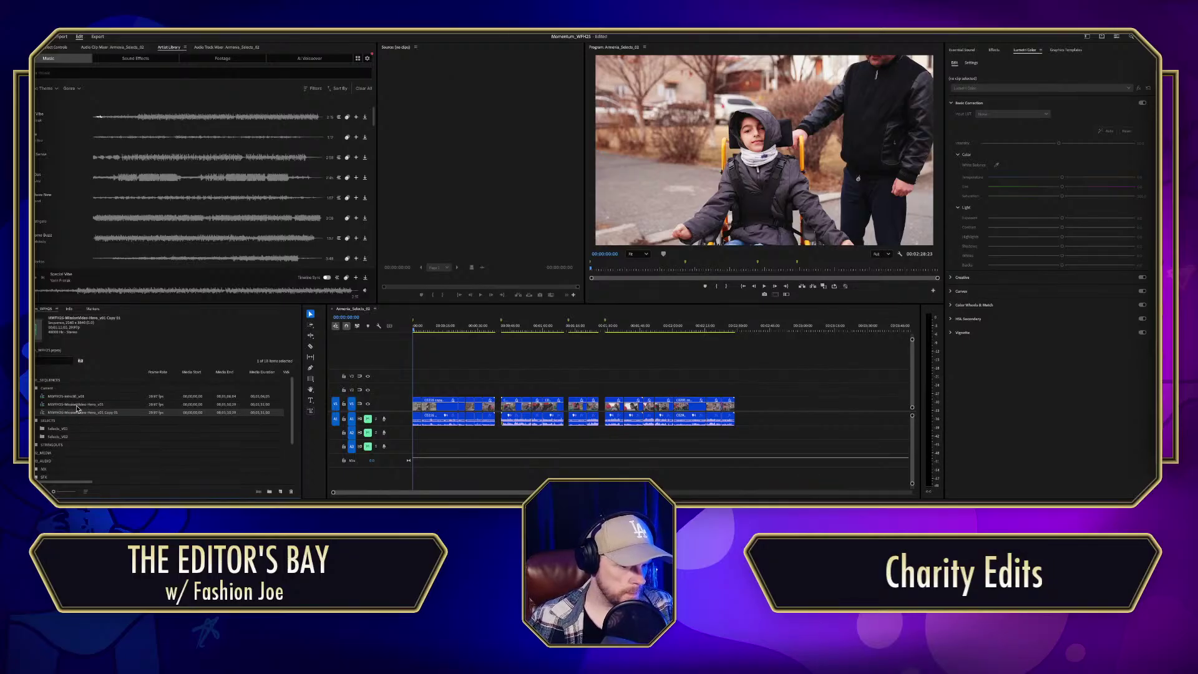
click(76, 413)
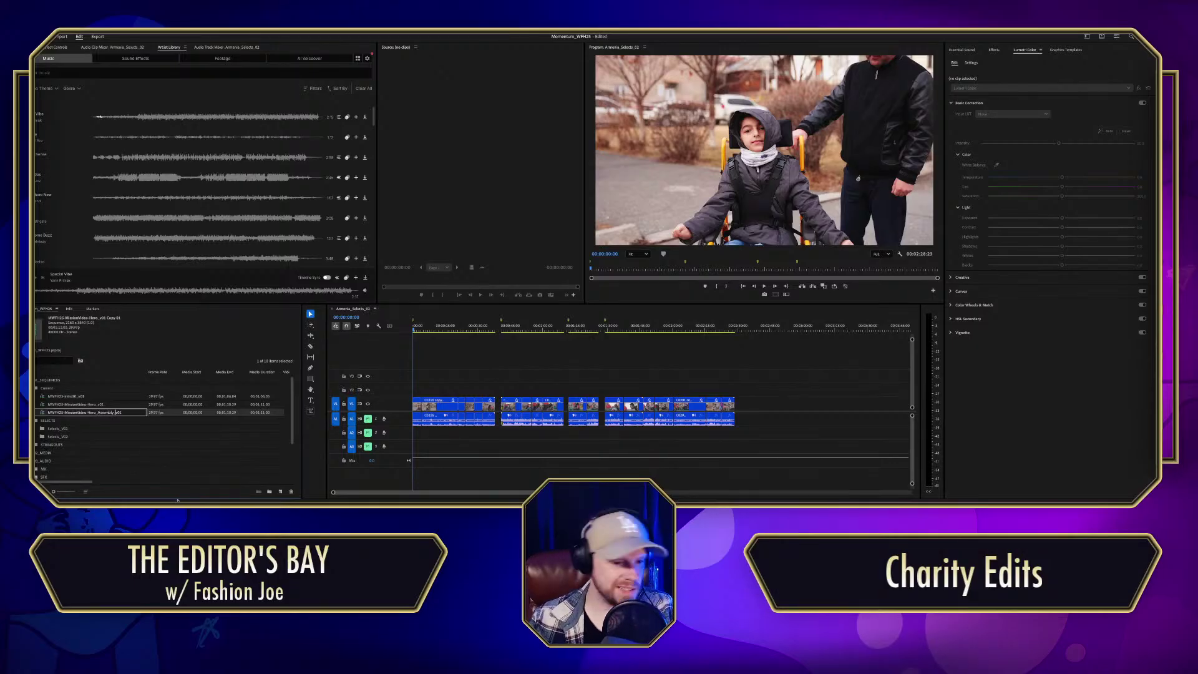
click(99, 397)
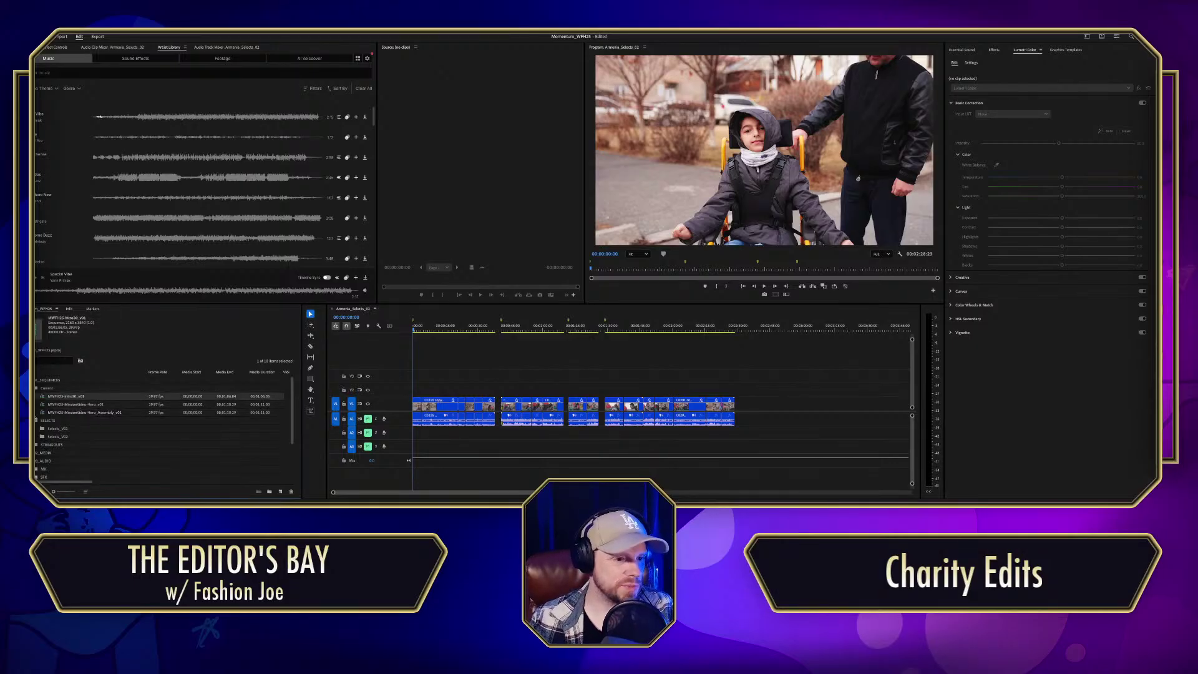
Step: Open the hero assembly sequence and play its voiceover from the start of the timeline
click(43, 414)
double_click(43, 414)
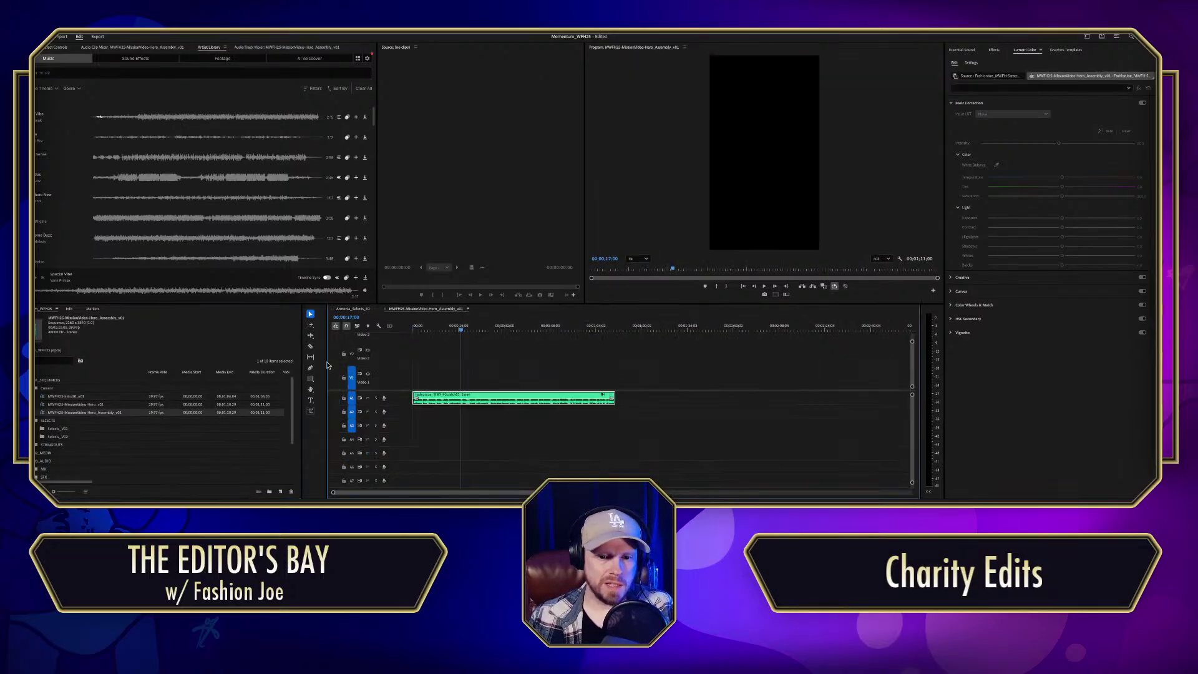
key(space)
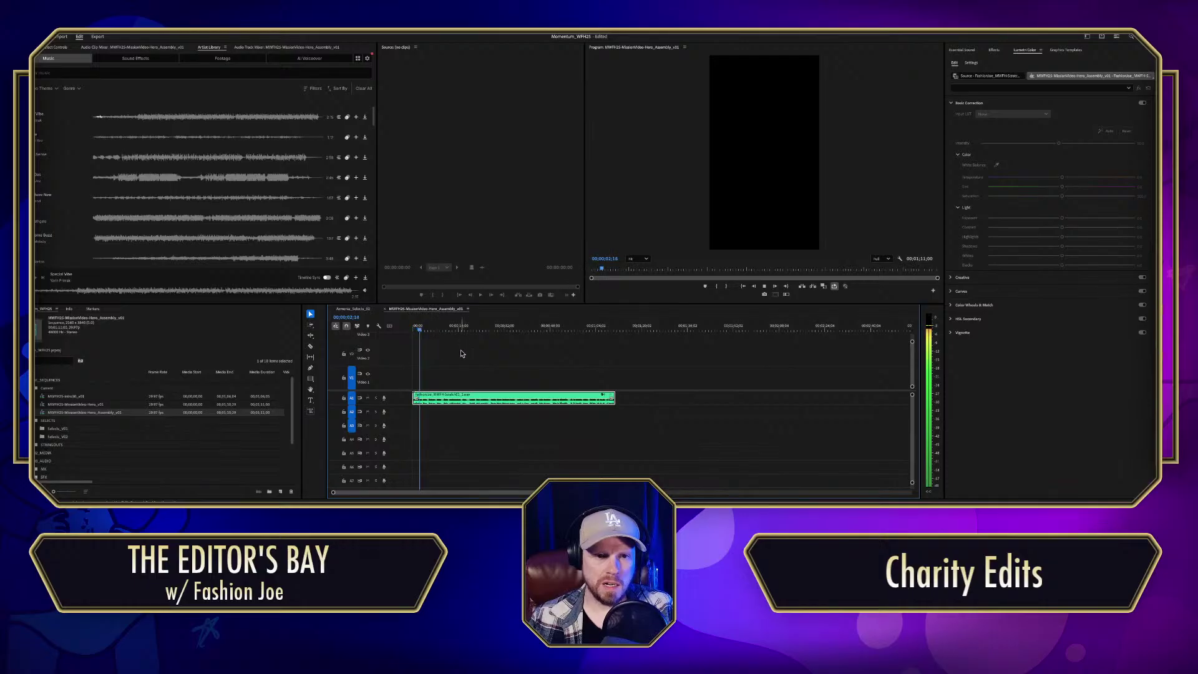
click(413, 329)
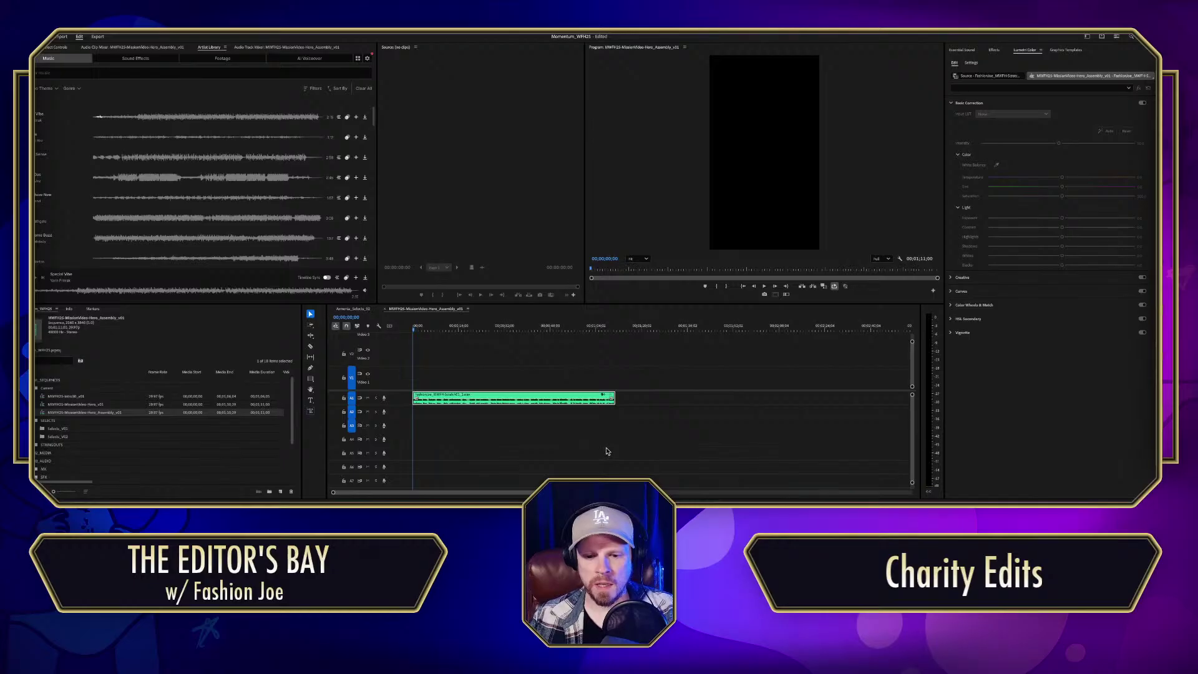
Step: Switch to the Mission Video Outline document and review the highlighted voiceover lines of the opening section
key(super+Tab)
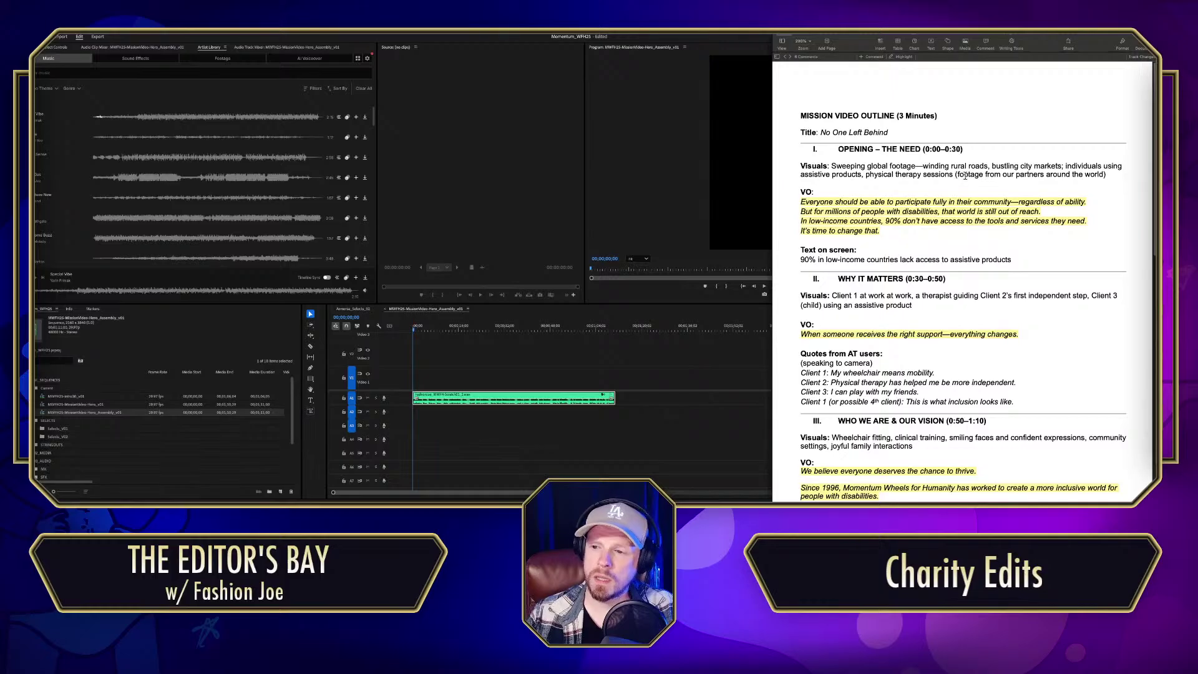
click(861, 203)
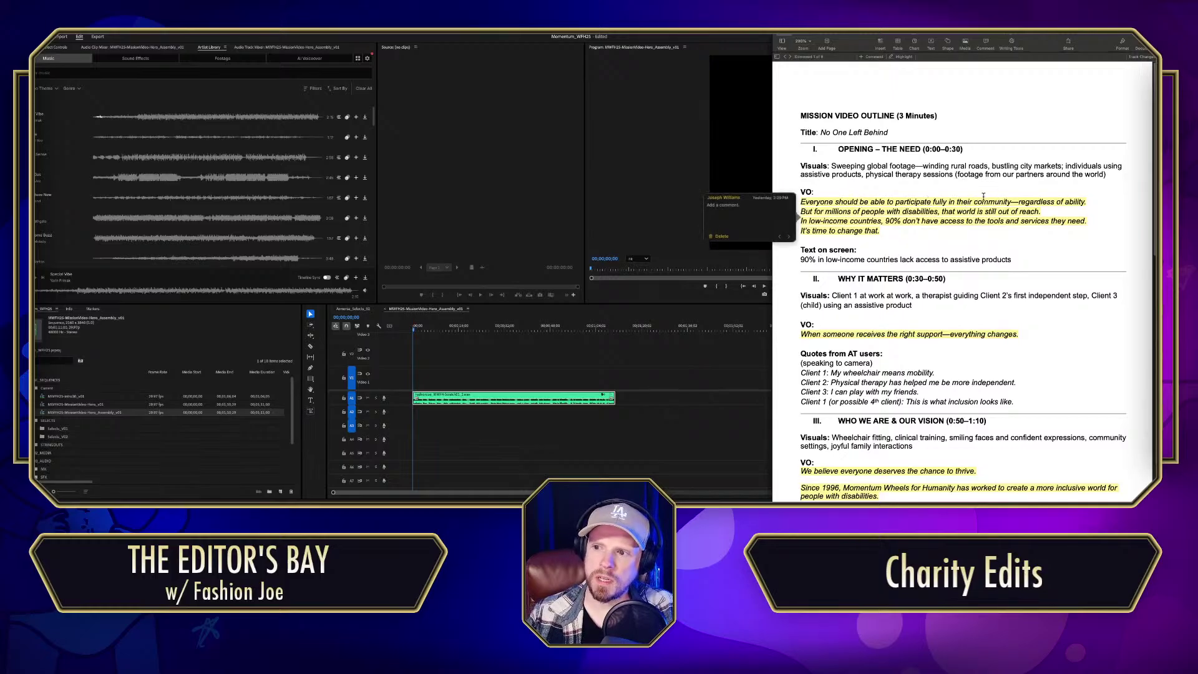
key(Escape)
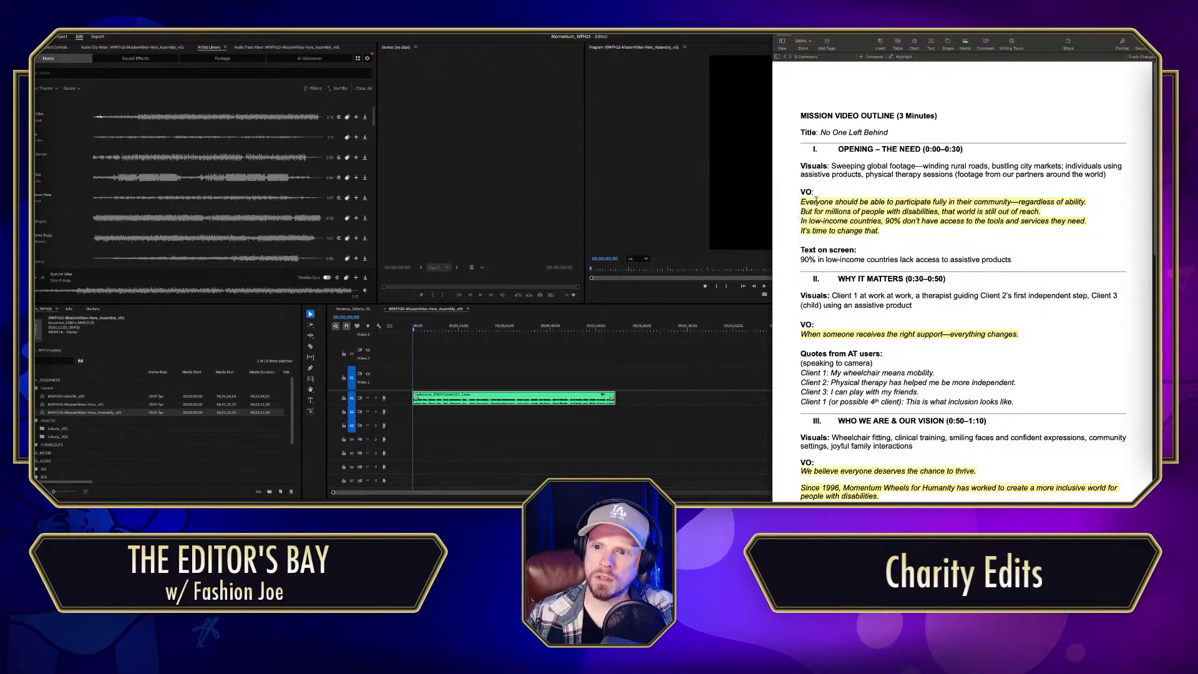
Step: Return to the assembly timeline, move the voiceover clip about 2 seconds later on its track, and play its opening
click(405, 357)
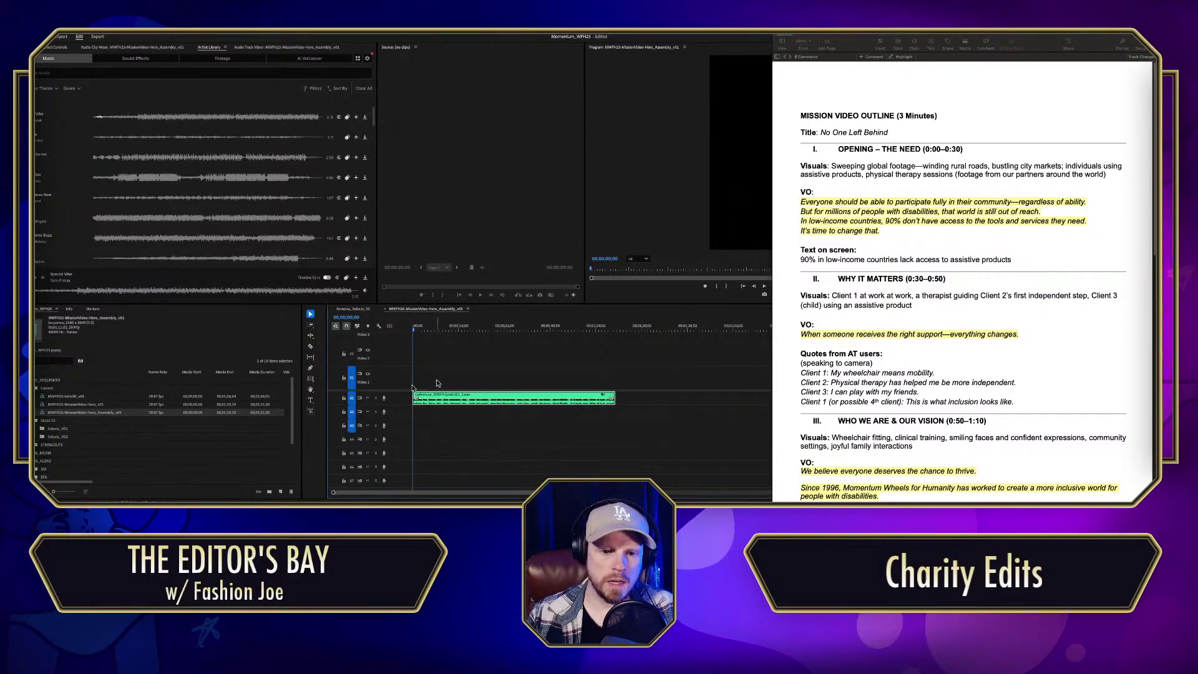
key(=)
key(=)
key(=)
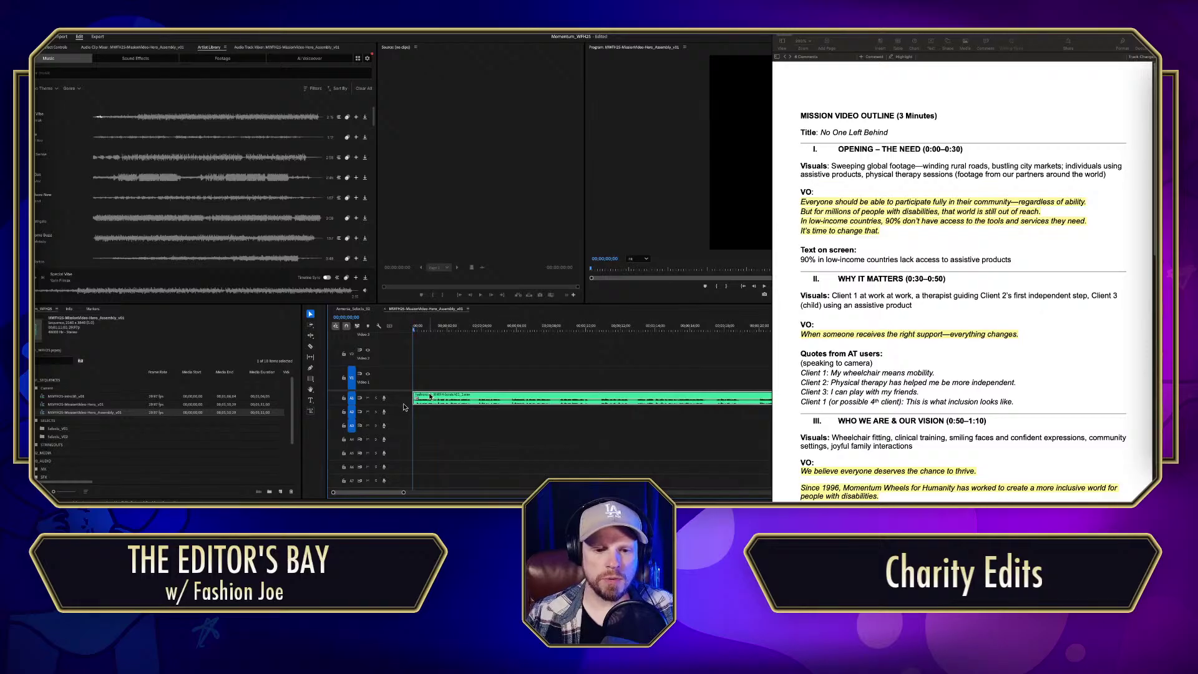
drag(435, 399, 467, 399)
key(Down)
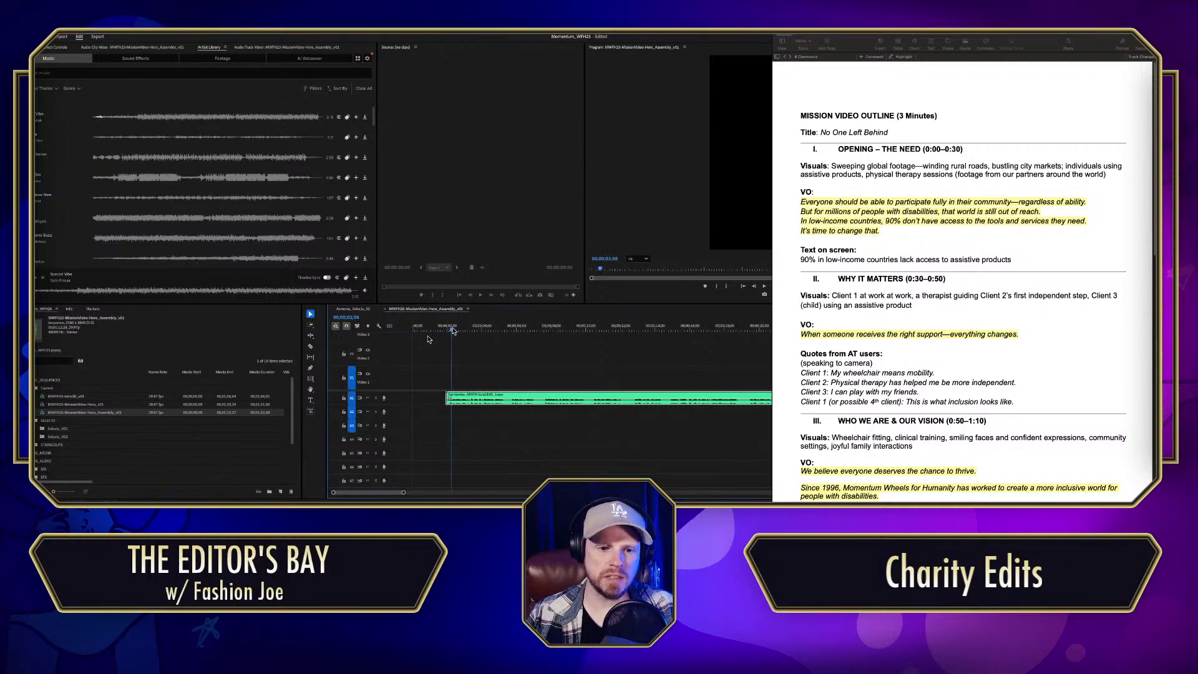
key(Up)
key(space)
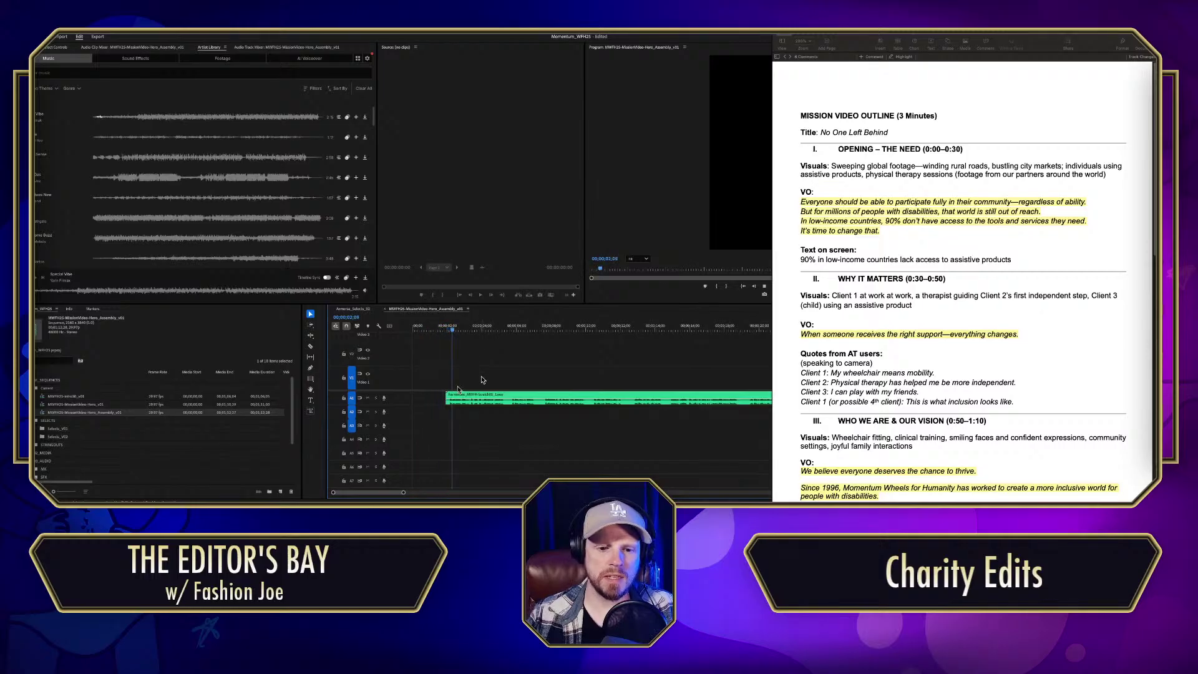
key(space)
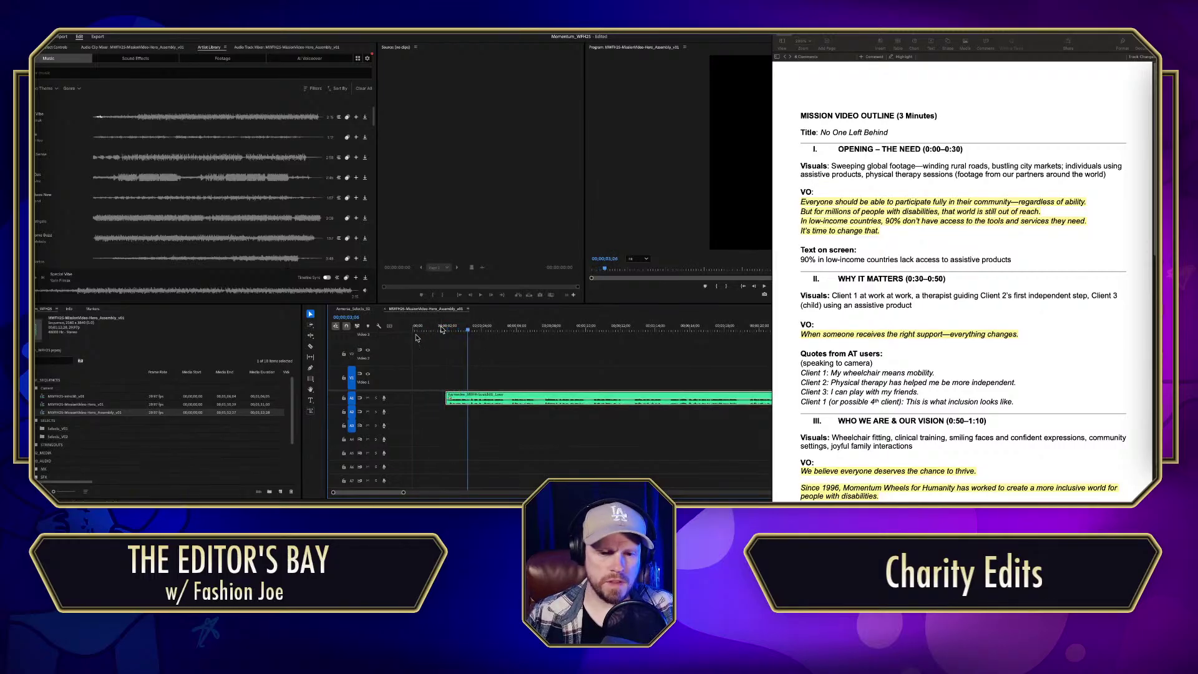
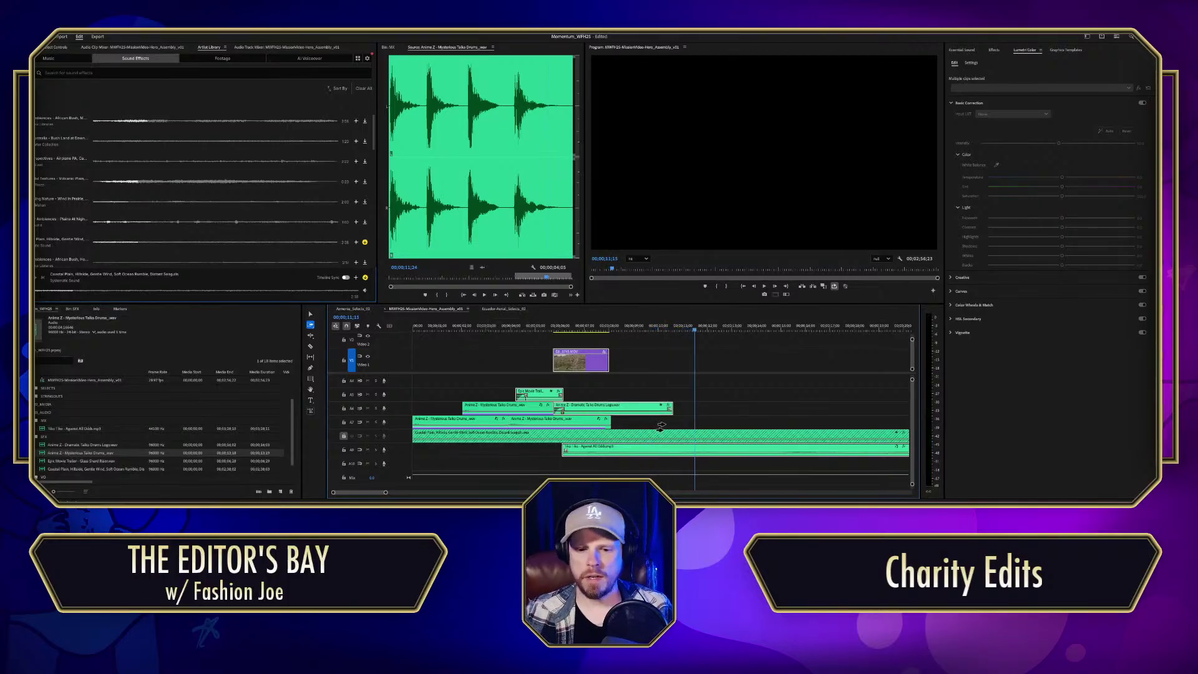
Step: Copy the Against All Odds music clip to the audio track below, starting at the sequence's beginning, and play the opening
click(704, 380)
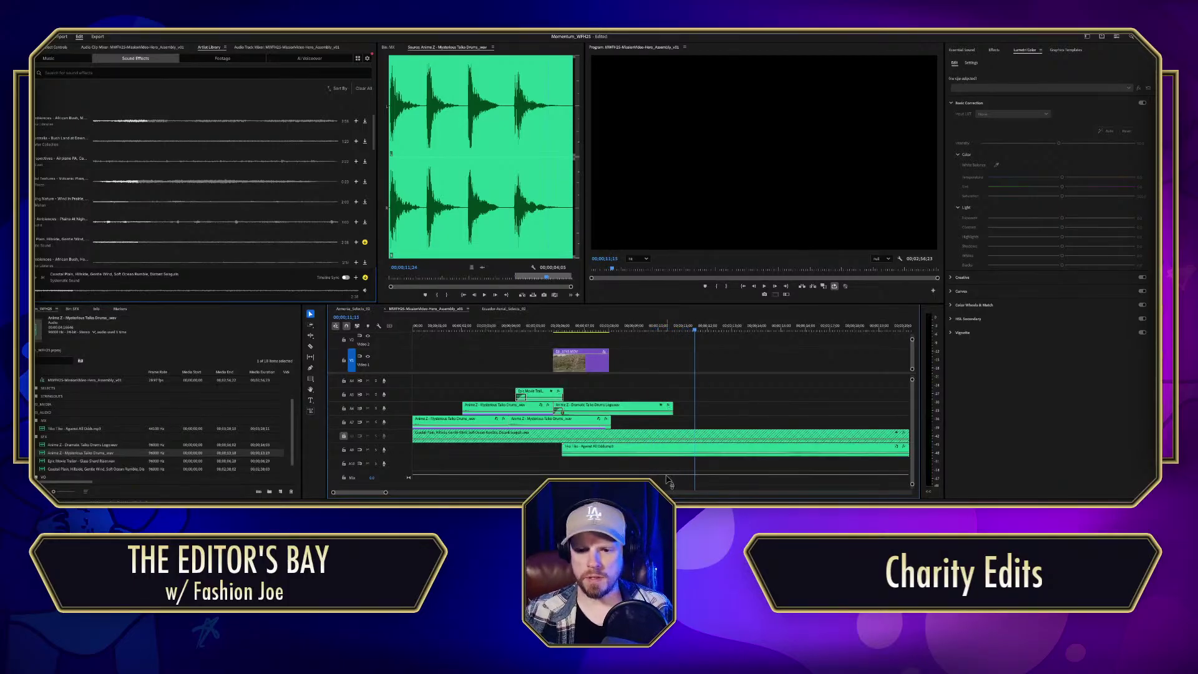
drag(674, 448, 543, 470)
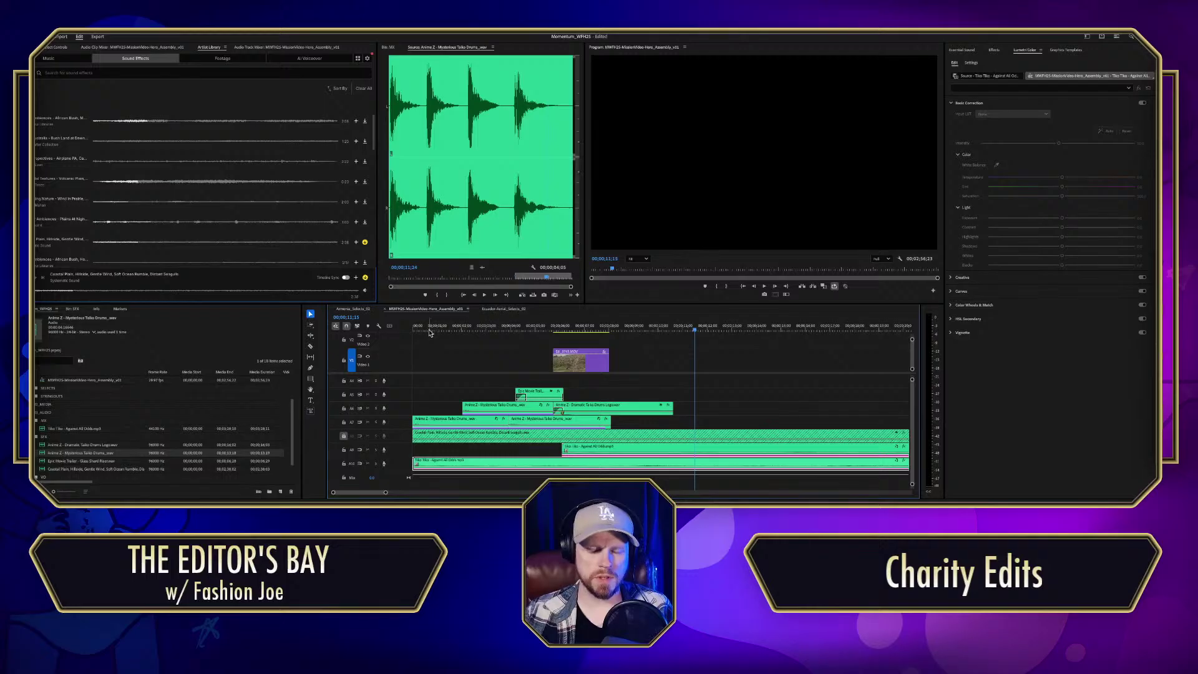
key(Home)
key(space)
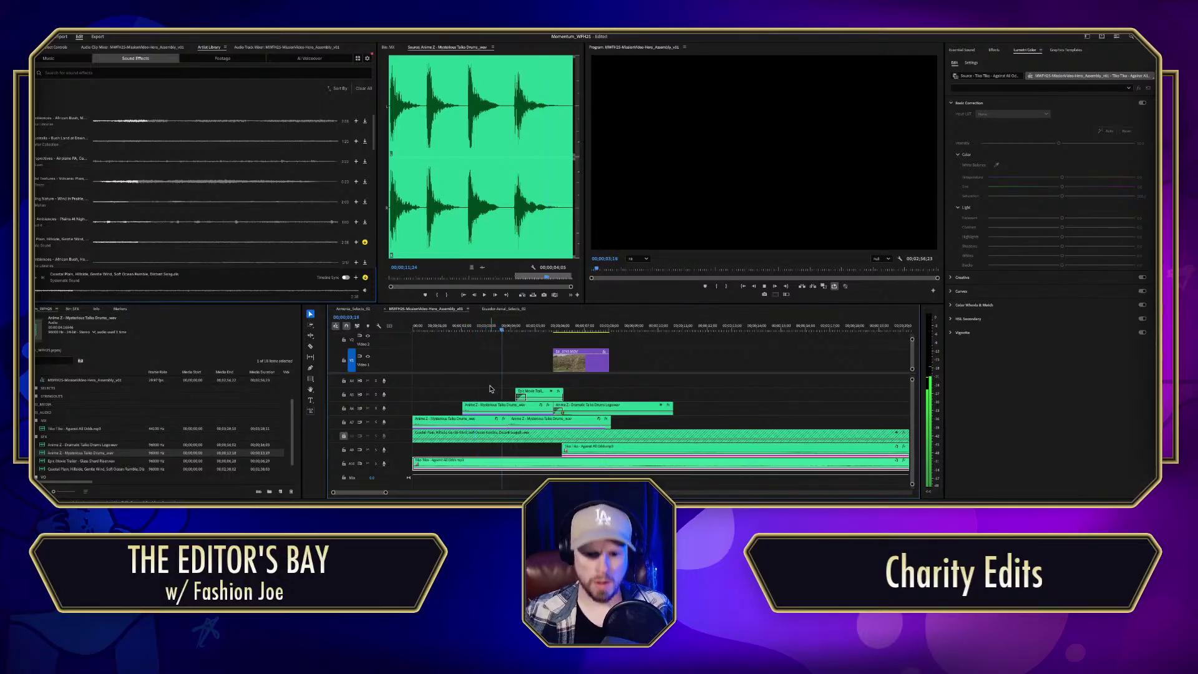
key(space)
Step: Shift the second Mysterious Taiko Drums clip to start at about 4 seconds and play the opening from the beginning
key(Left)
key(Left)
key(Left)
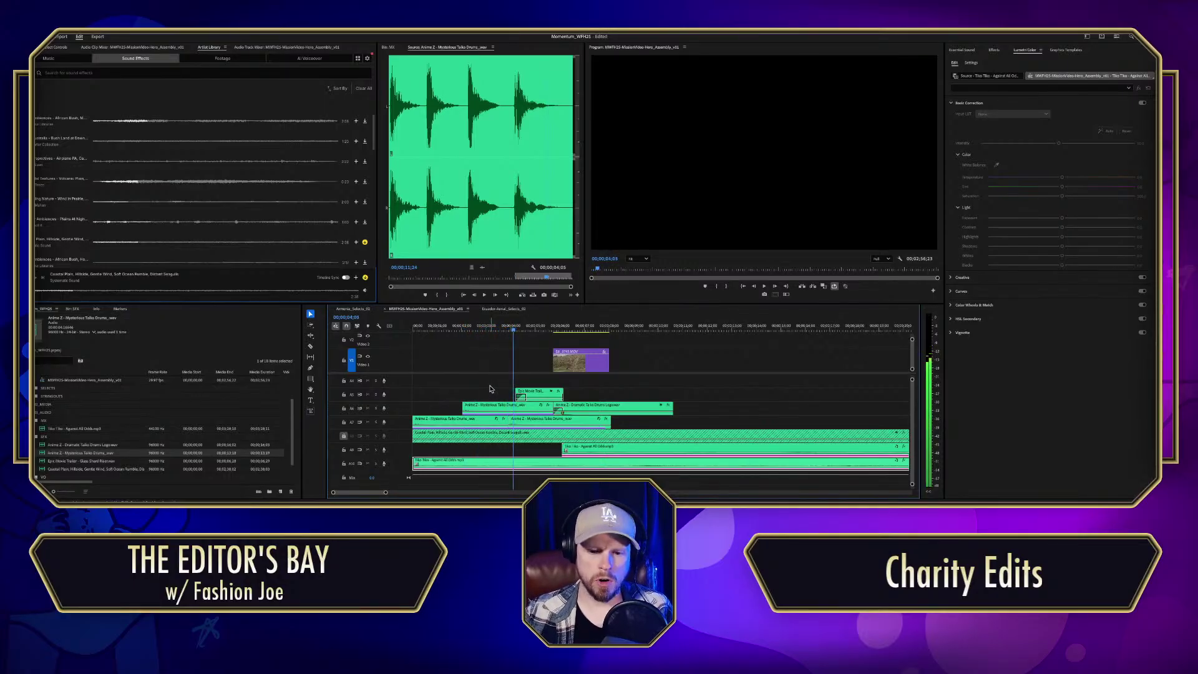
drag(531, 421, 536, 423)
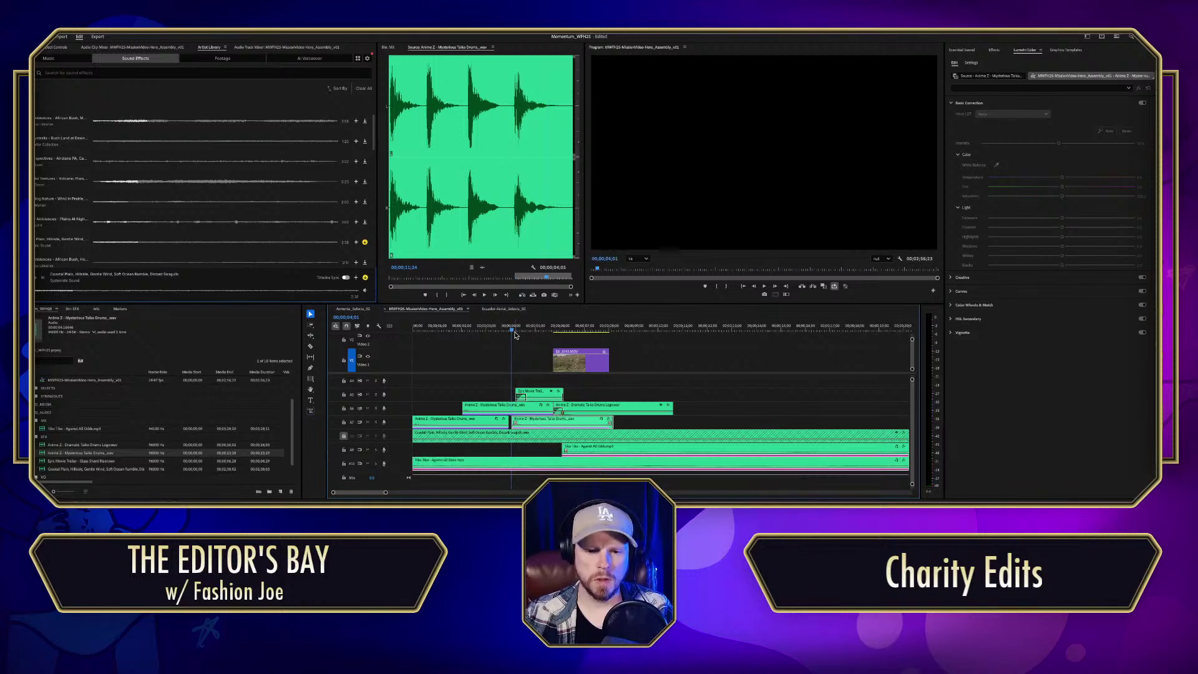
key(Home)
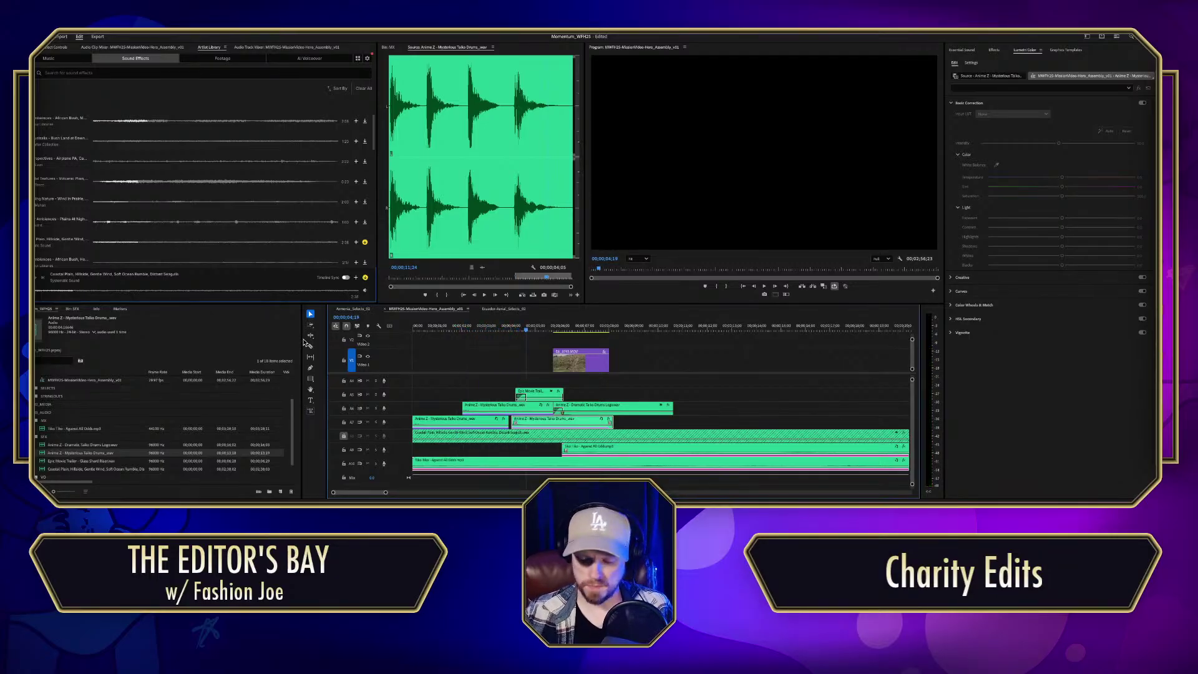
key(Home)
key(space)
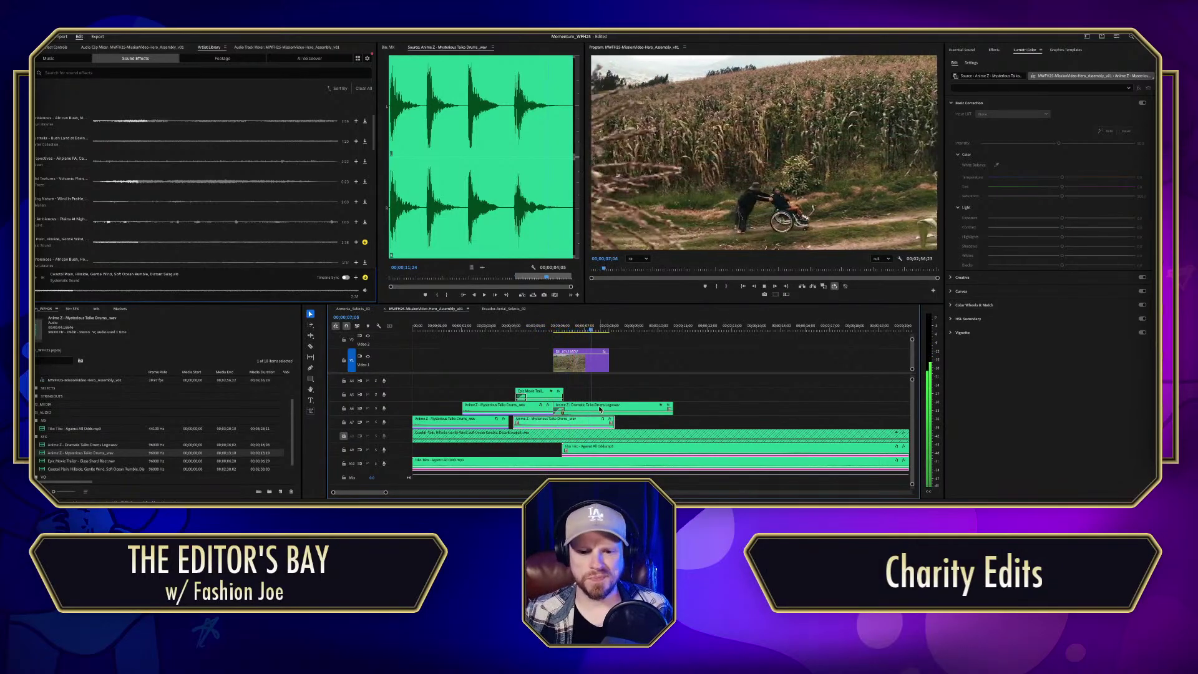
key(space)
Step: Try removing the copied Against All Odds clip from the lowest audio track and play the opening without it
click(531, 459)
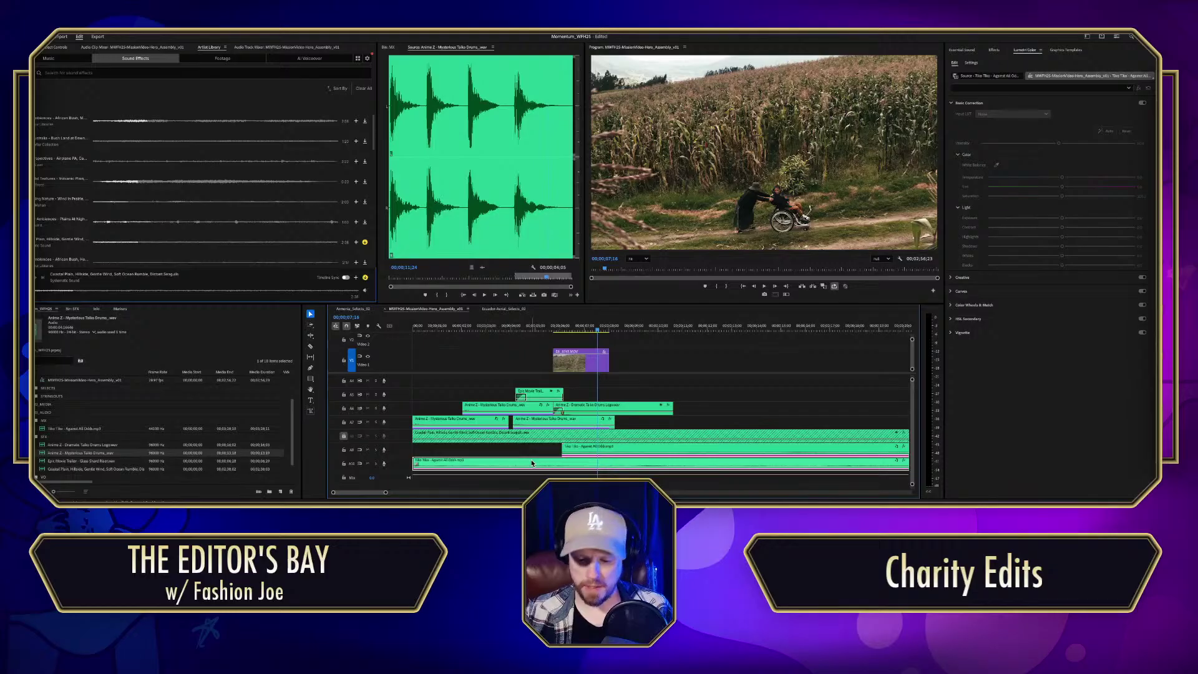
key(Delete)
key(ctrl+z)
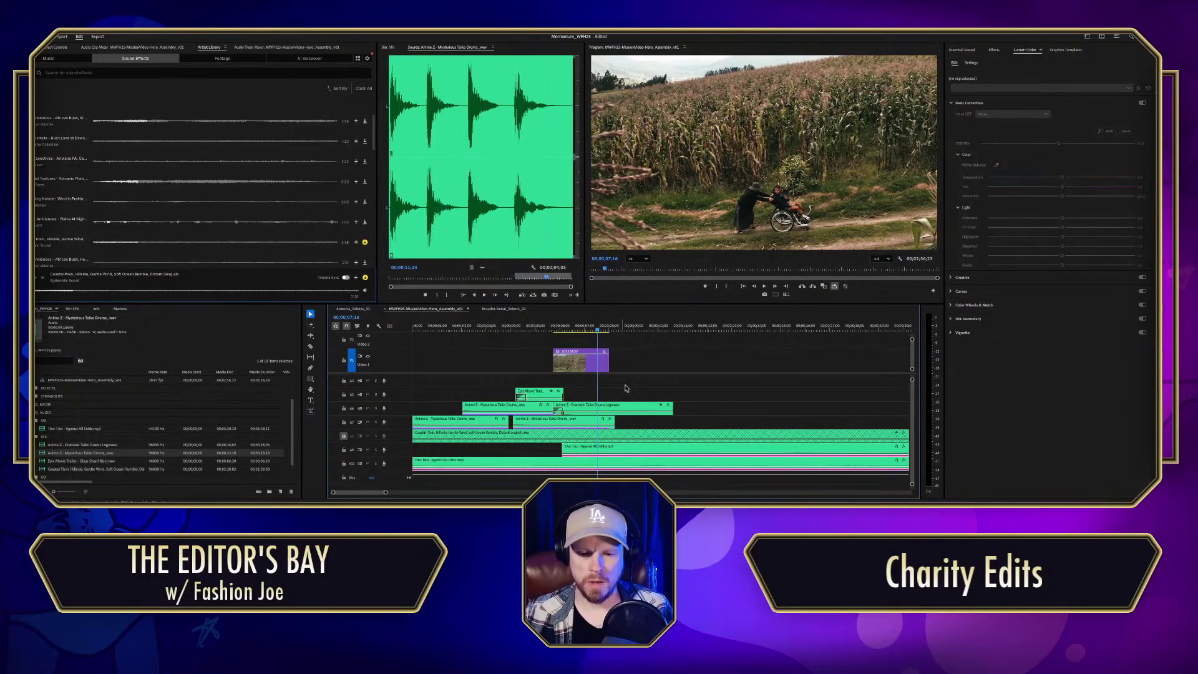
click(539, 330)
key(space)
key(space)
click(552, 459)
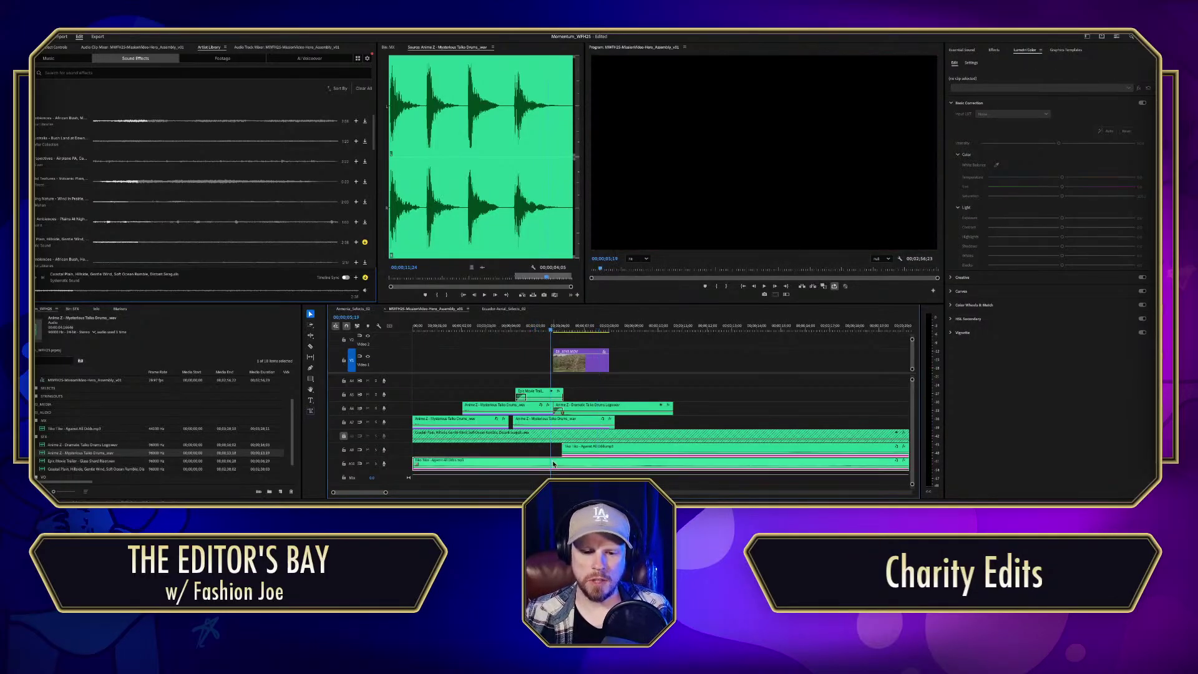
key(Delete)
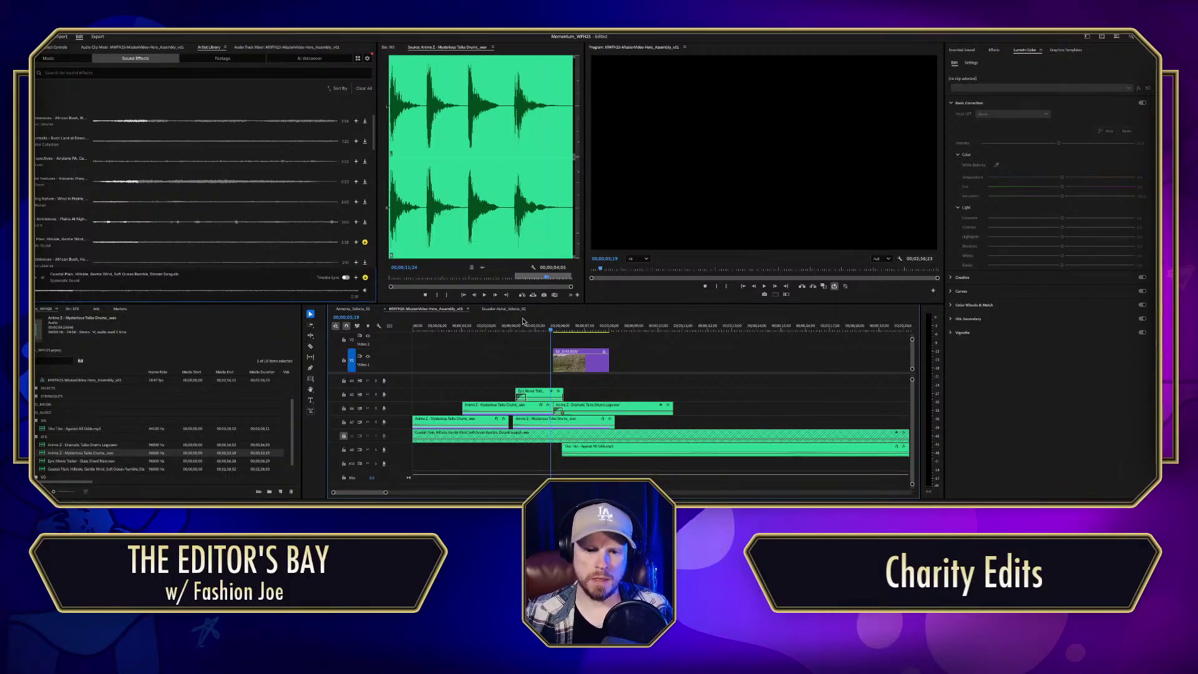
key(space)
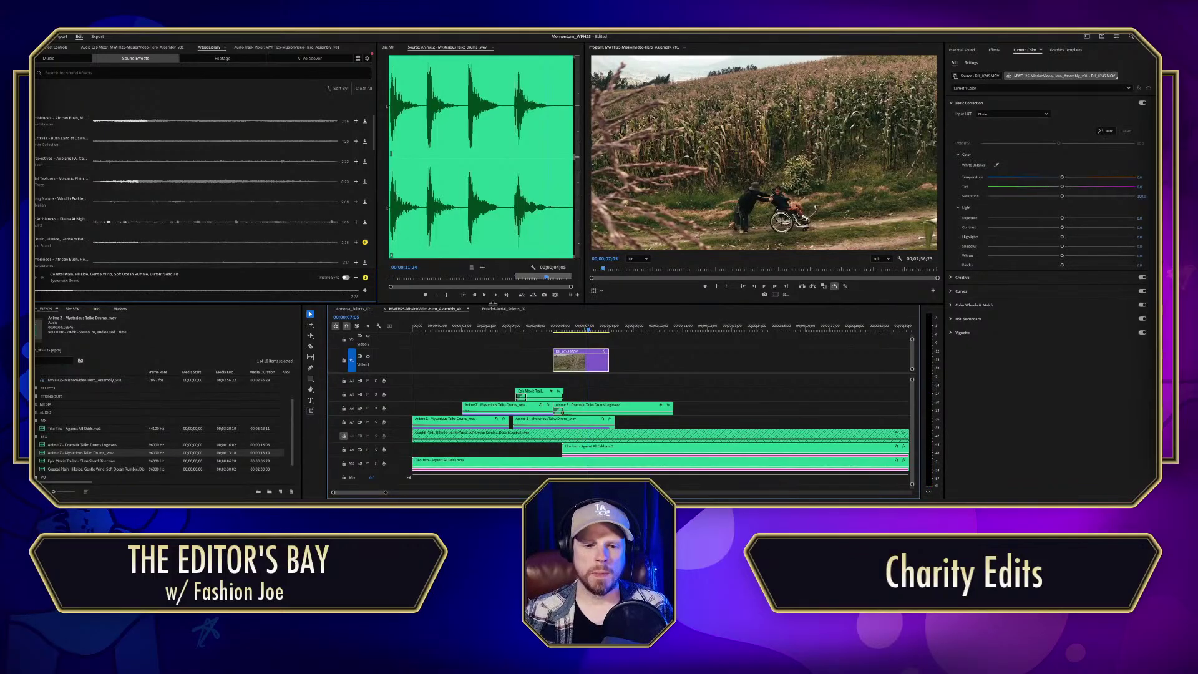
Step: Replay the opening and select the cornfield shot, trailer hit, dramatic drums and both music clips with Track Select Forward
key(Home)
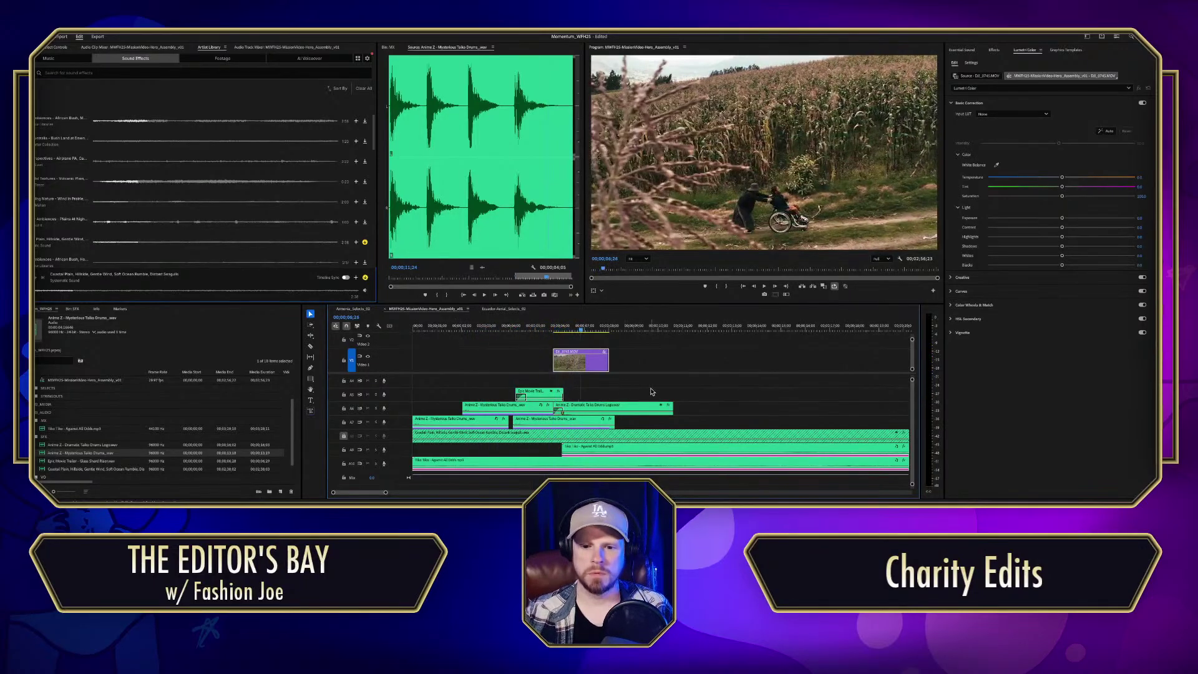
key(space)
key(a)
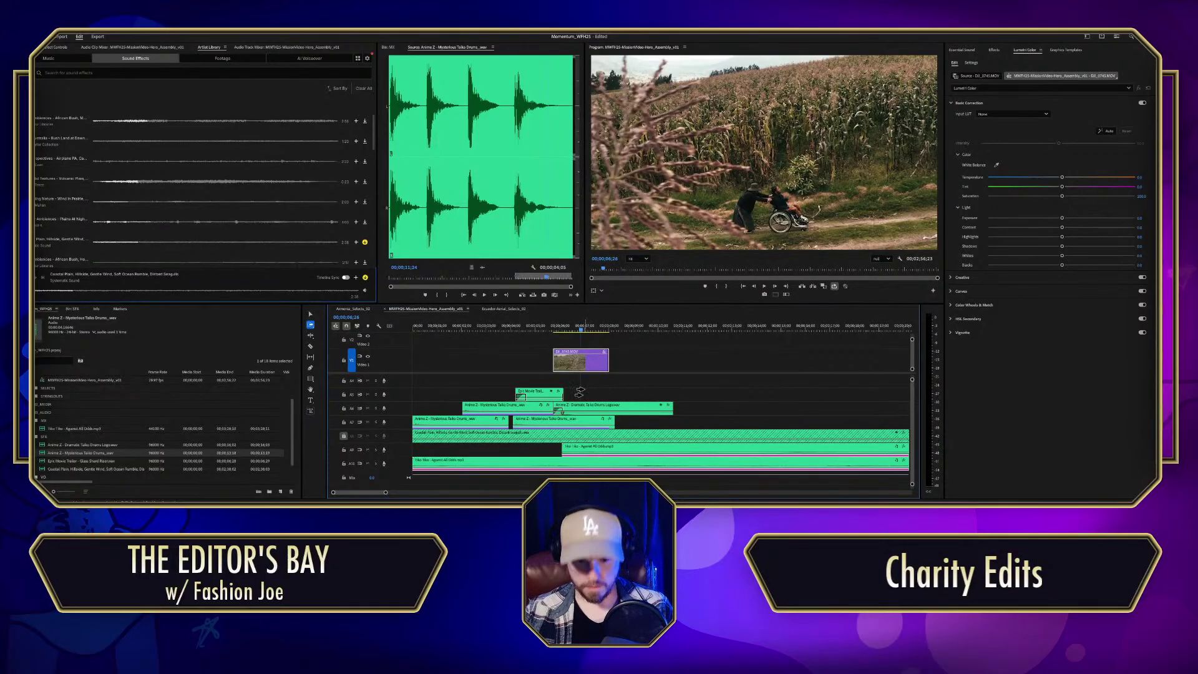
click(580, 391)
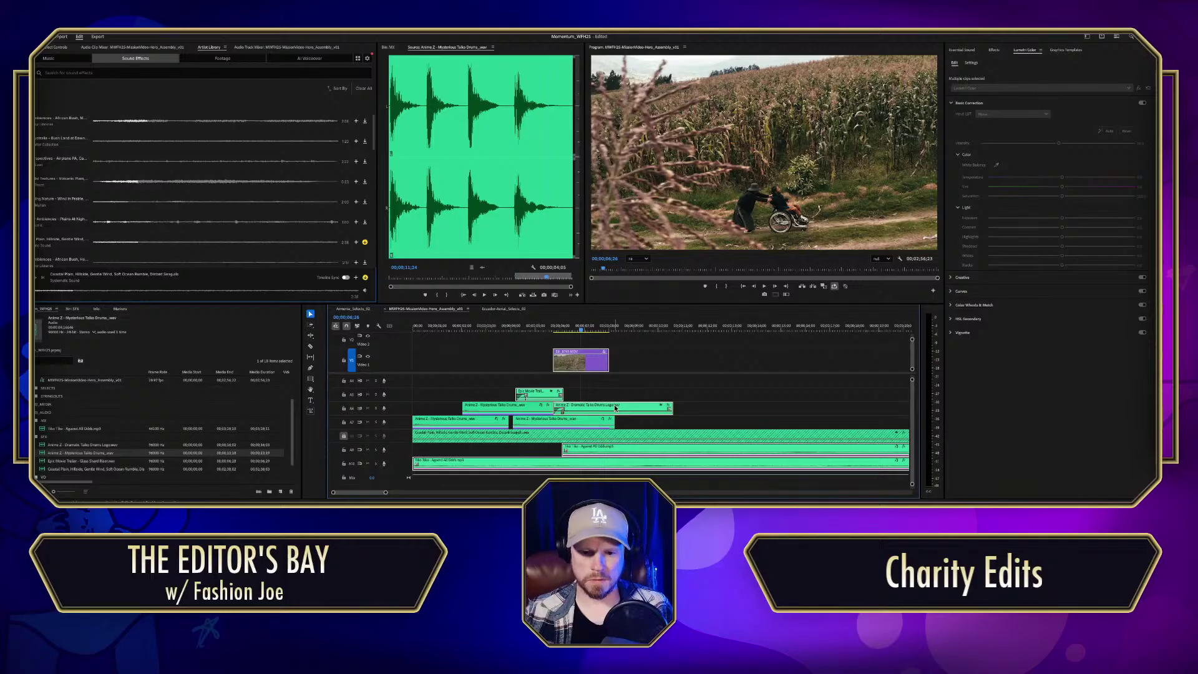
Step: Try nudging the selected video, sound effect and music clips five frames later
key(alt+Right)
key(alt+Right)
key(alt+Right)
key(alt+Right)
key(alt+Right)
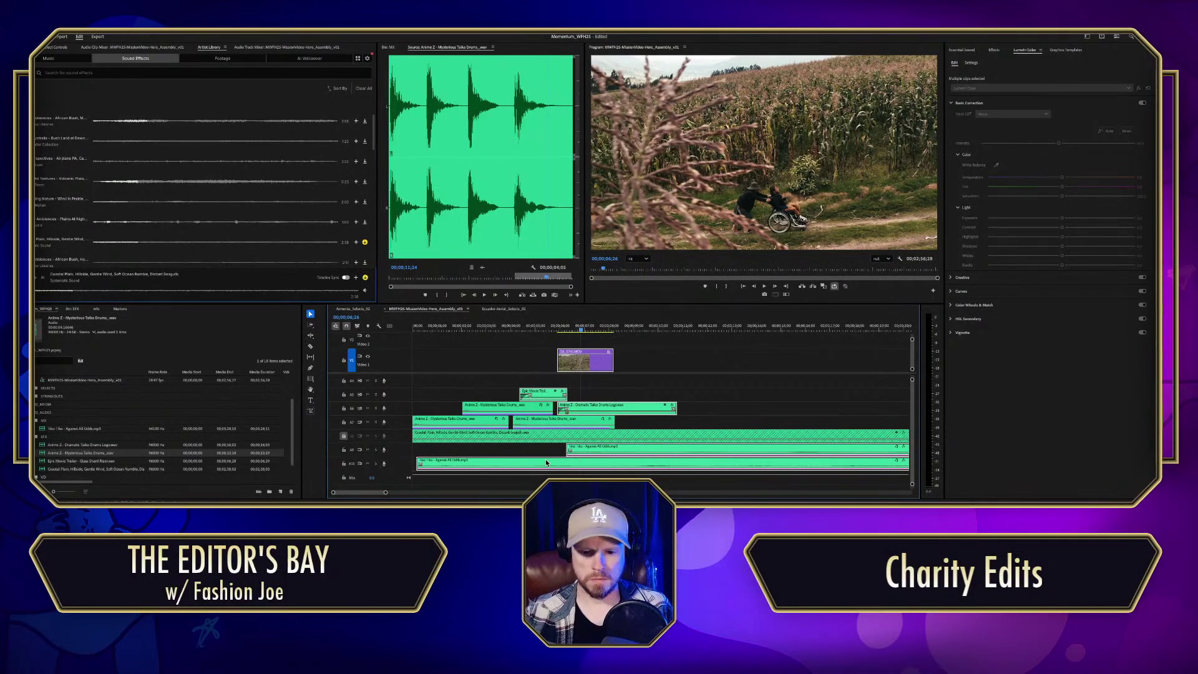
key(alt+Left)
key(alt+Left)
key(alt+Left)
key(alt+Left)
key(alt+Left)
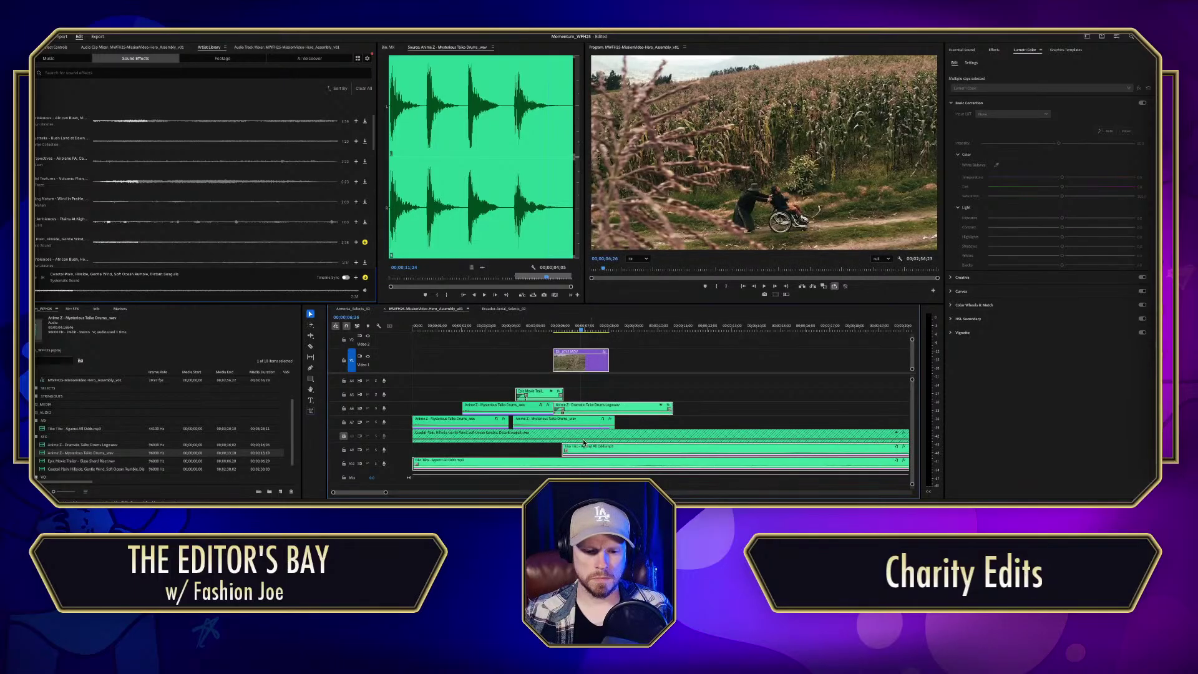
Step: Lock the audio track holding the copied music clip and nudge the other selected clips a few frames later
click(343, 463)
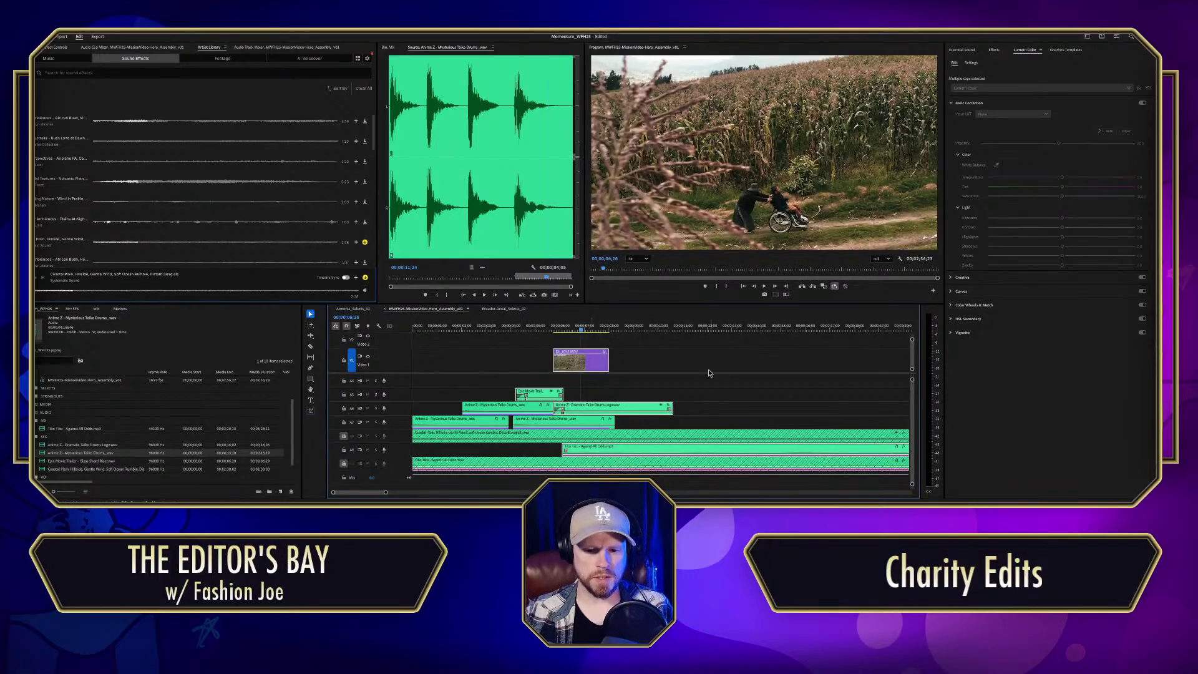
key(alt+Right)
key(alt+Right)
key(alt+Right)
key(alt+Right)
key(alt+Right)
key(alt+Right)
key(alt+Right)
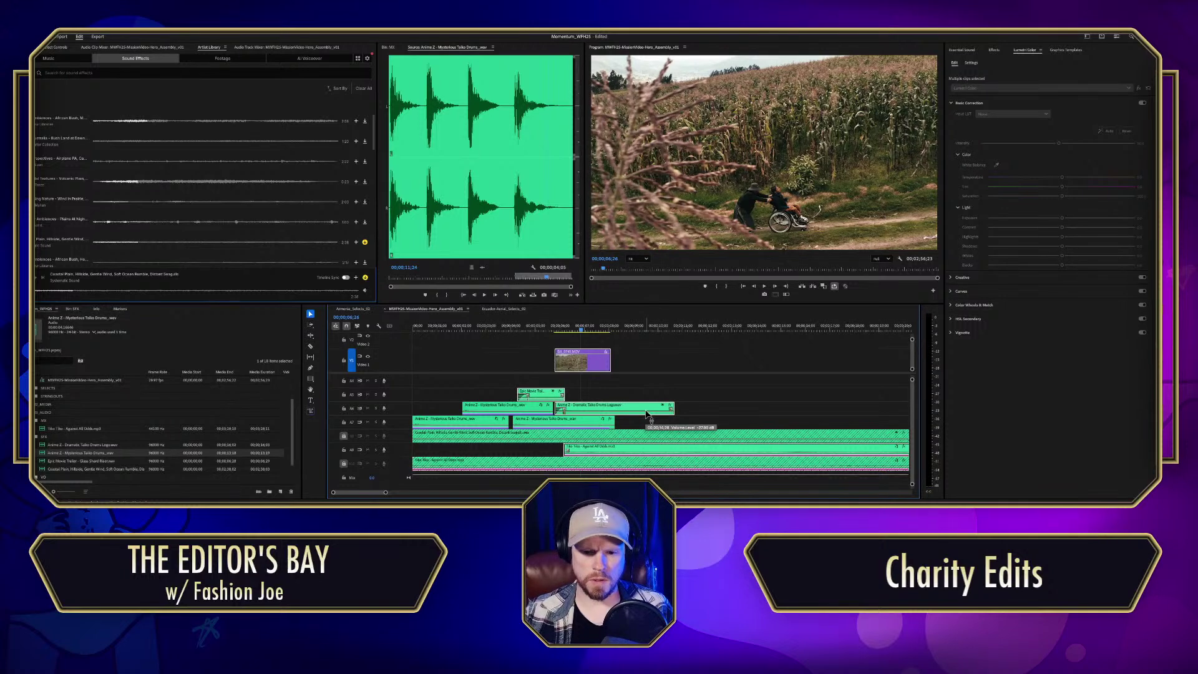
Step: Nudge the selected cornfield shot, trailer hit, dramatic drums and unlocked music clip a few frames later and replay the opening
key(alt+Right)
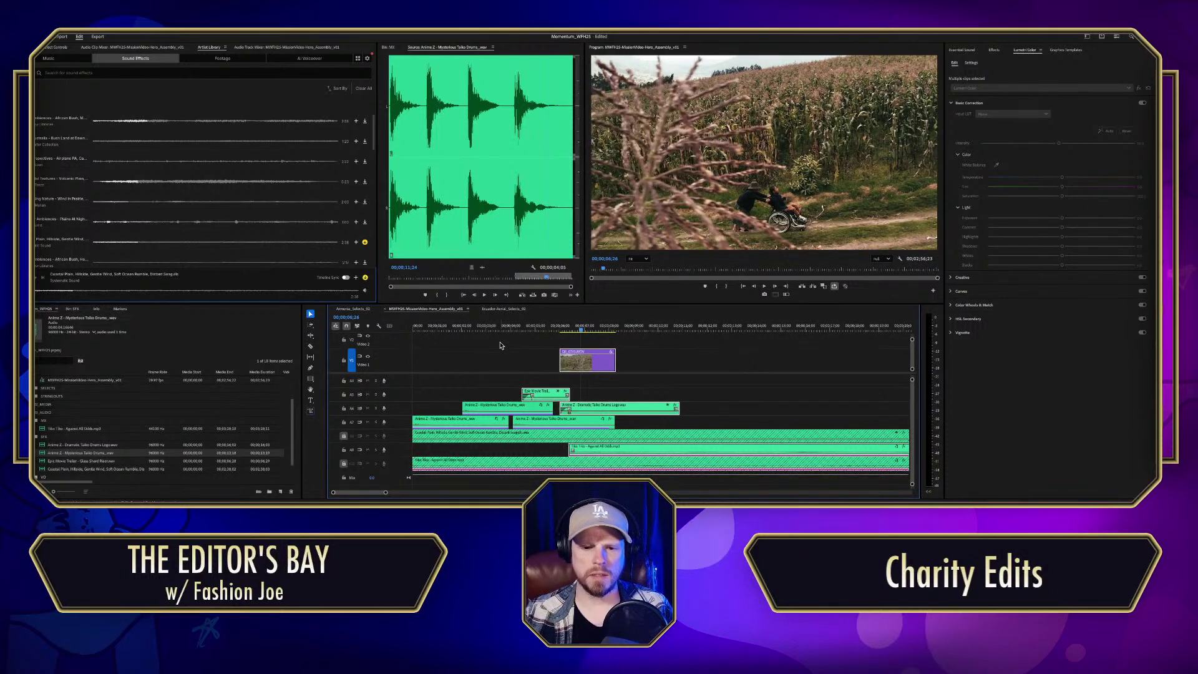
key(Home)
key(space)
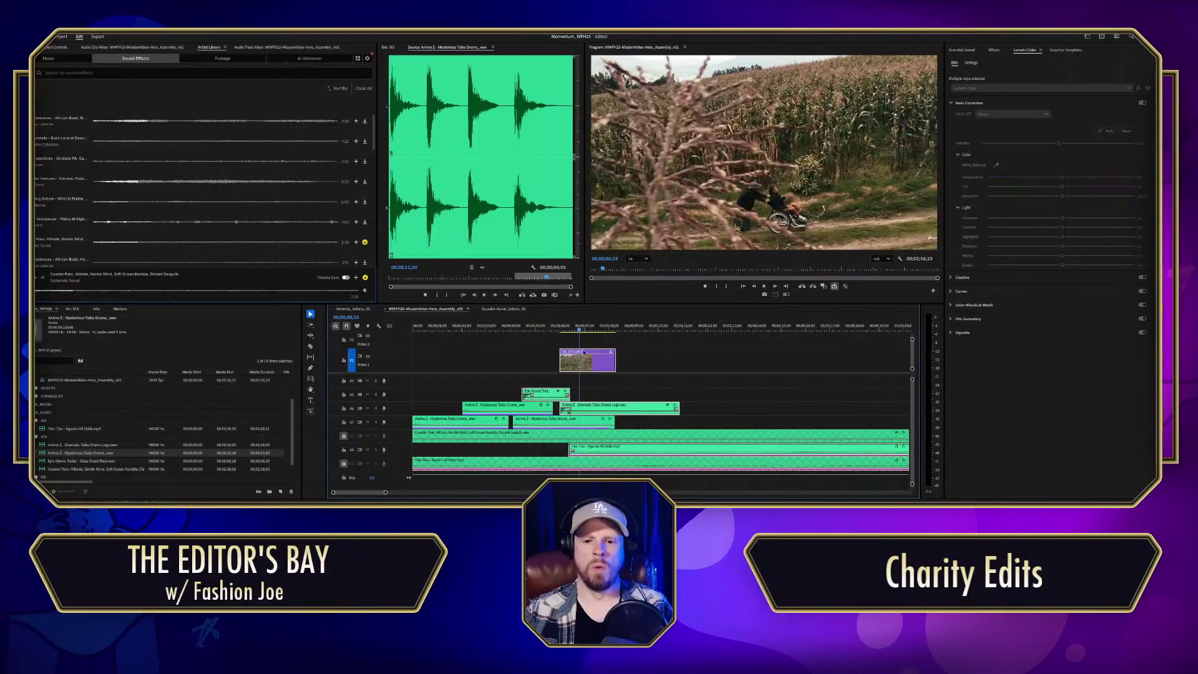
click(531, 326)
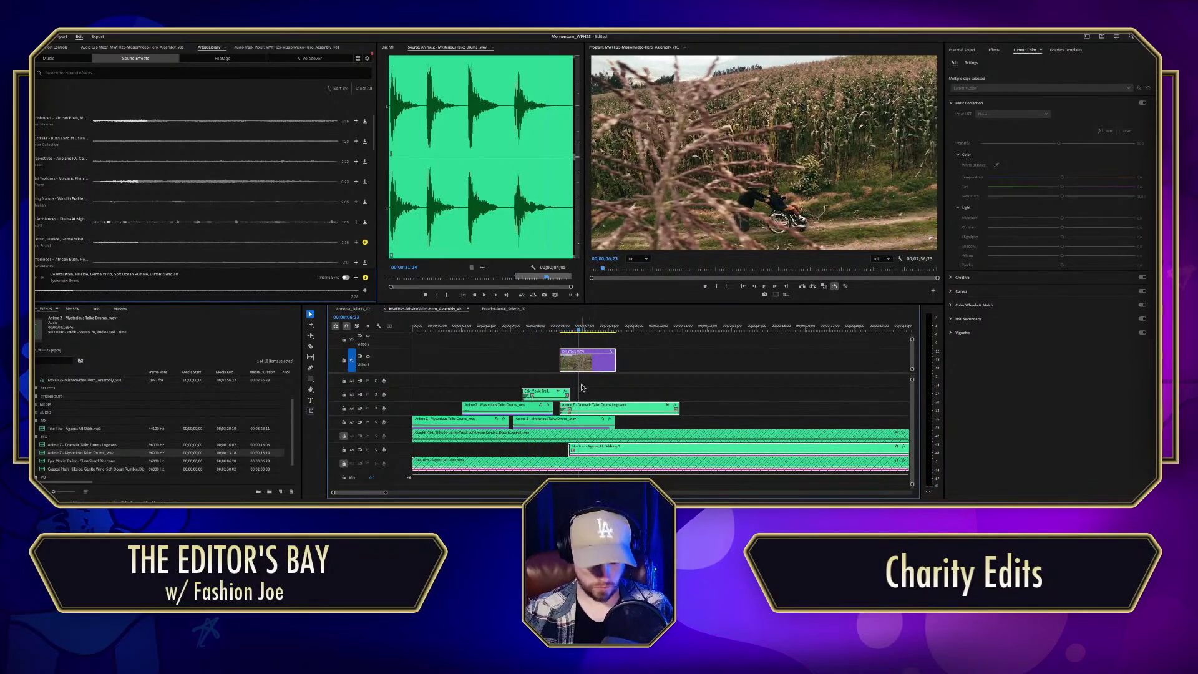
Step: Lock the lower Mysterious Taiko Drums track, move the cornfield shot and its accompanying audio later to the playhead at 00;00;06;23, and replay
drag(566, 382, 565, 382)
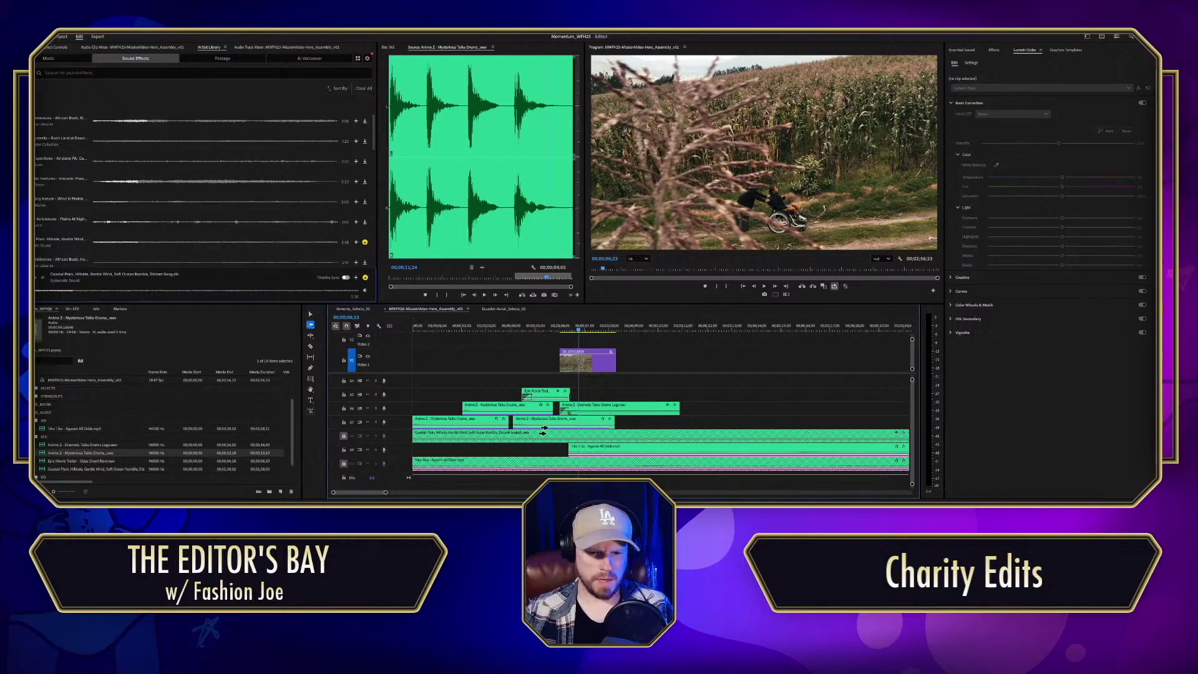
click(343, 422)
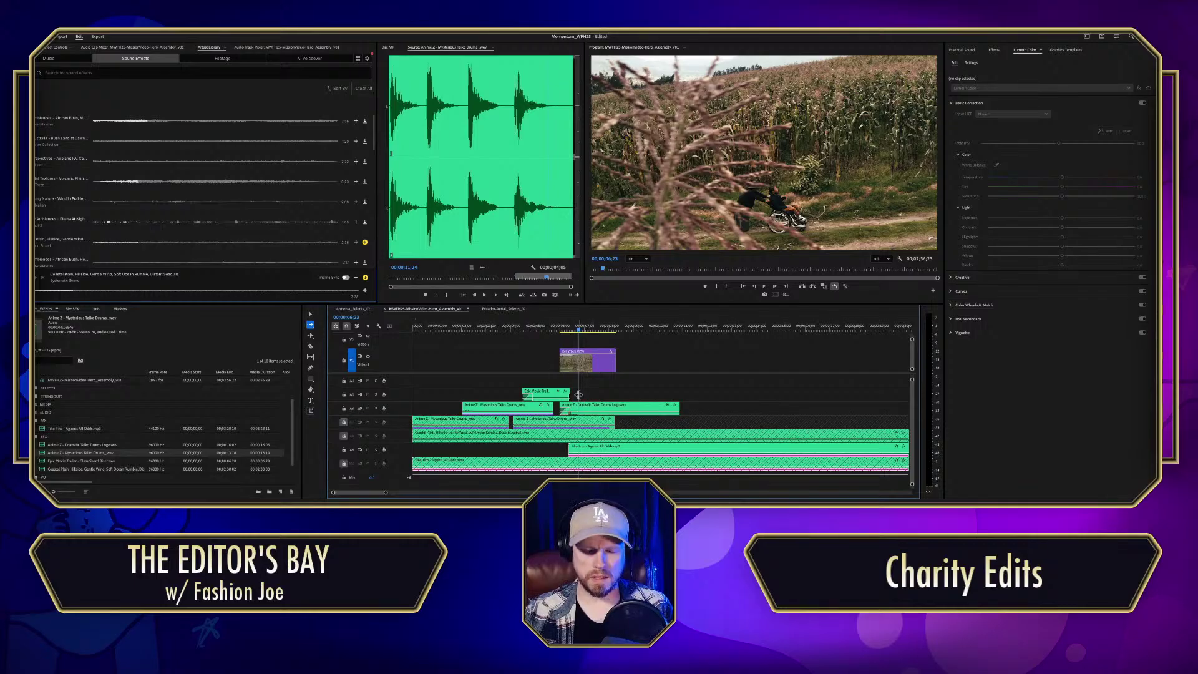
drag(556, 381, 584, 384)
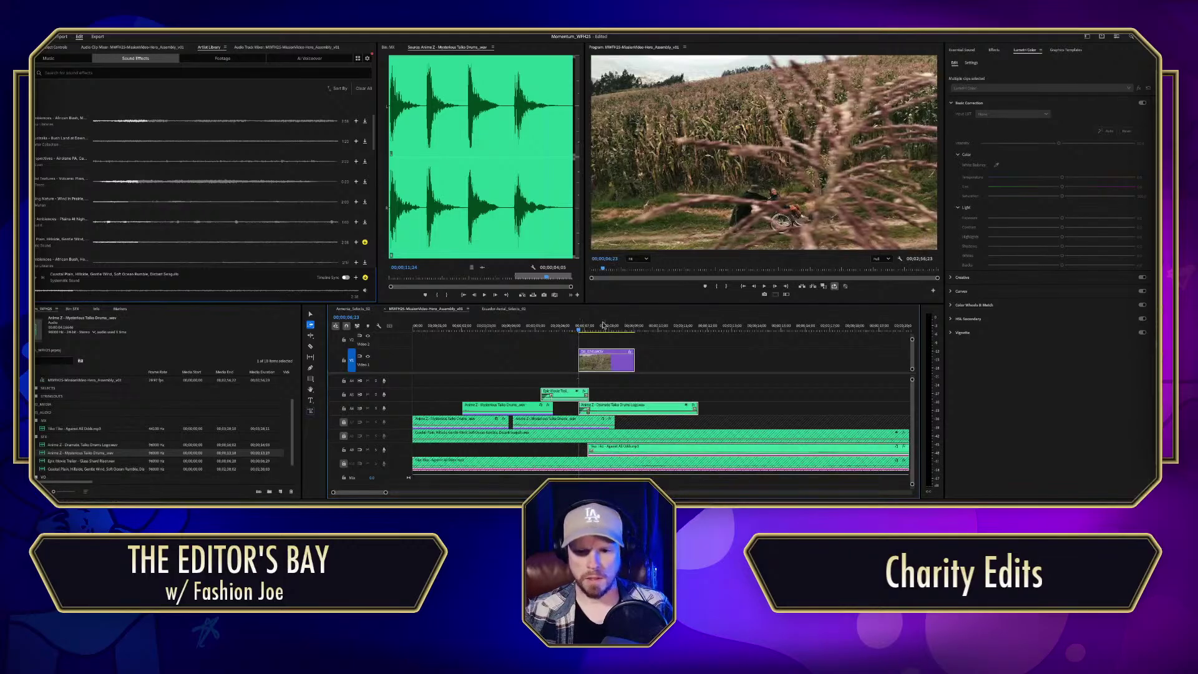
drag(578, 332, 419, 332)
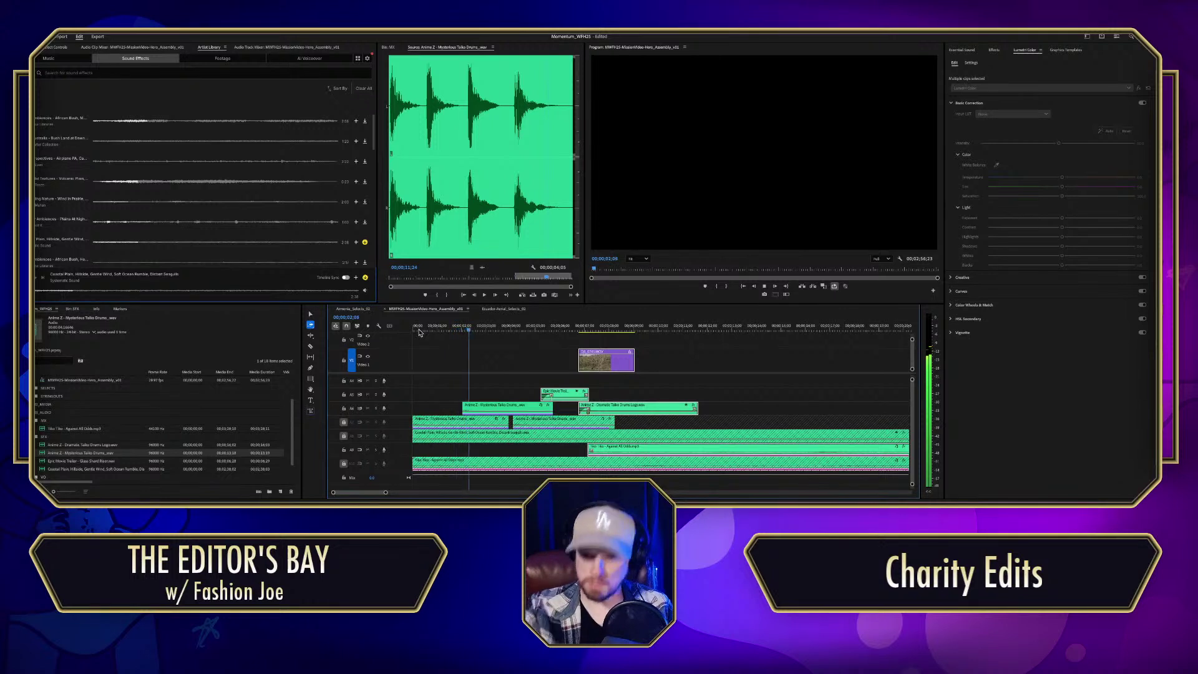
click(416, 331)
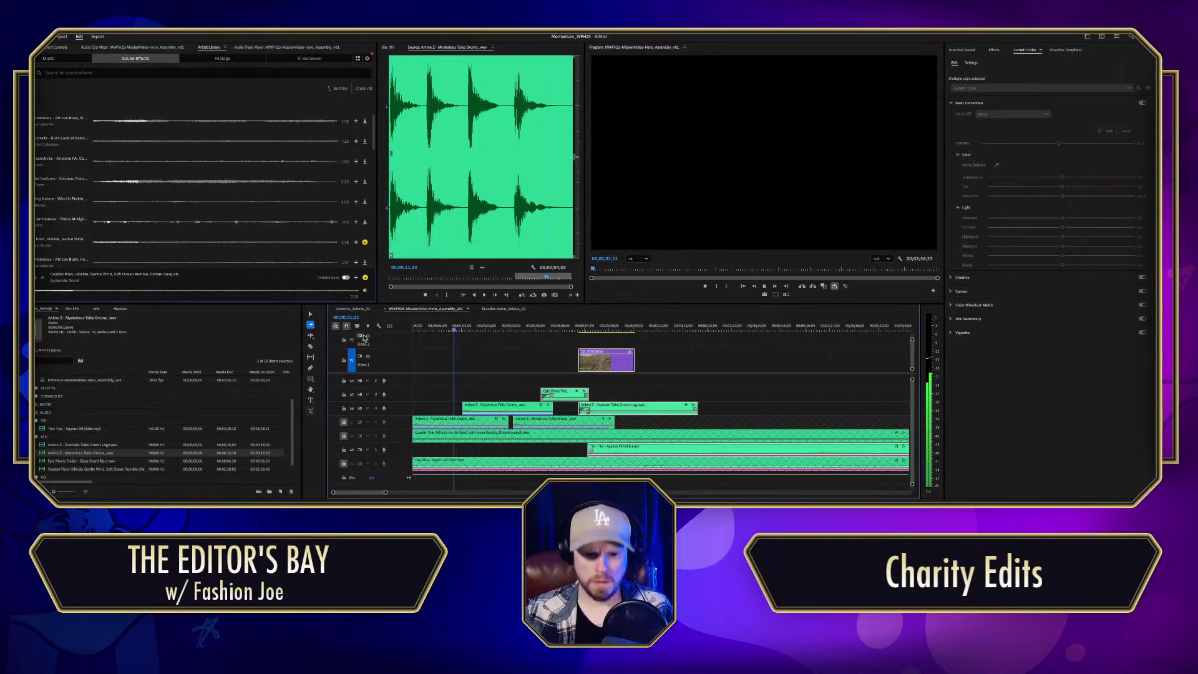
key(space)
Step: Fine-tune the Mysterious Taiko Drums clip on the upper drum track and replay the opening up to the cornfield shot
key(v)
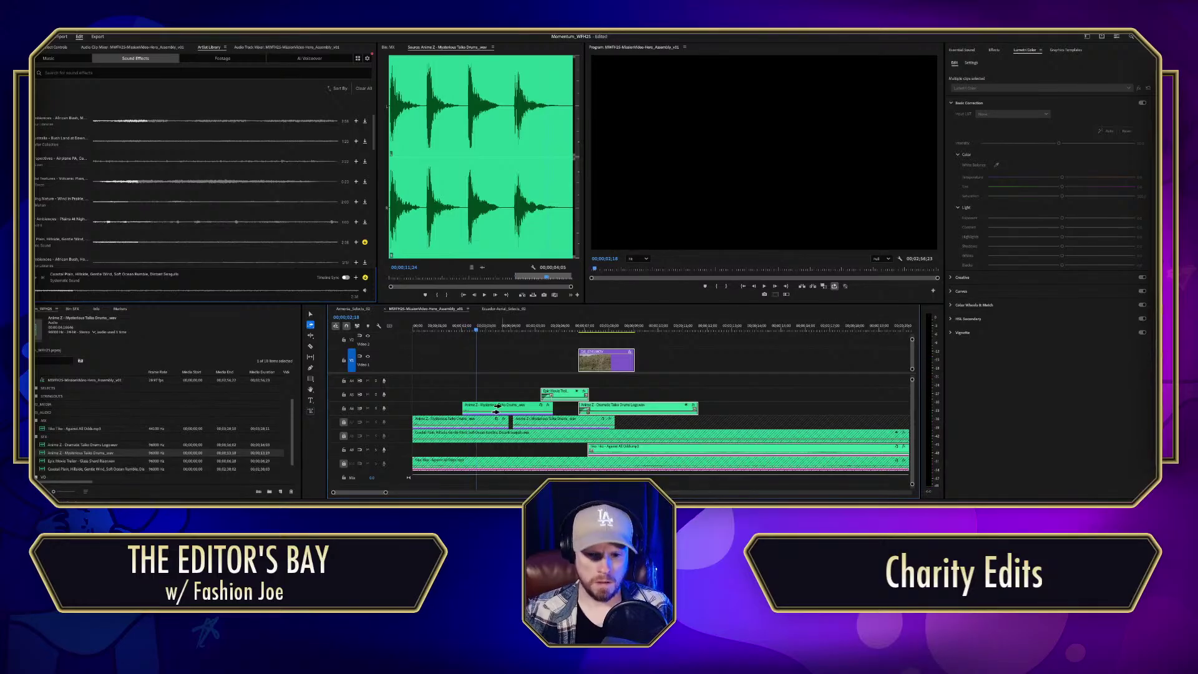
click(500, 407)
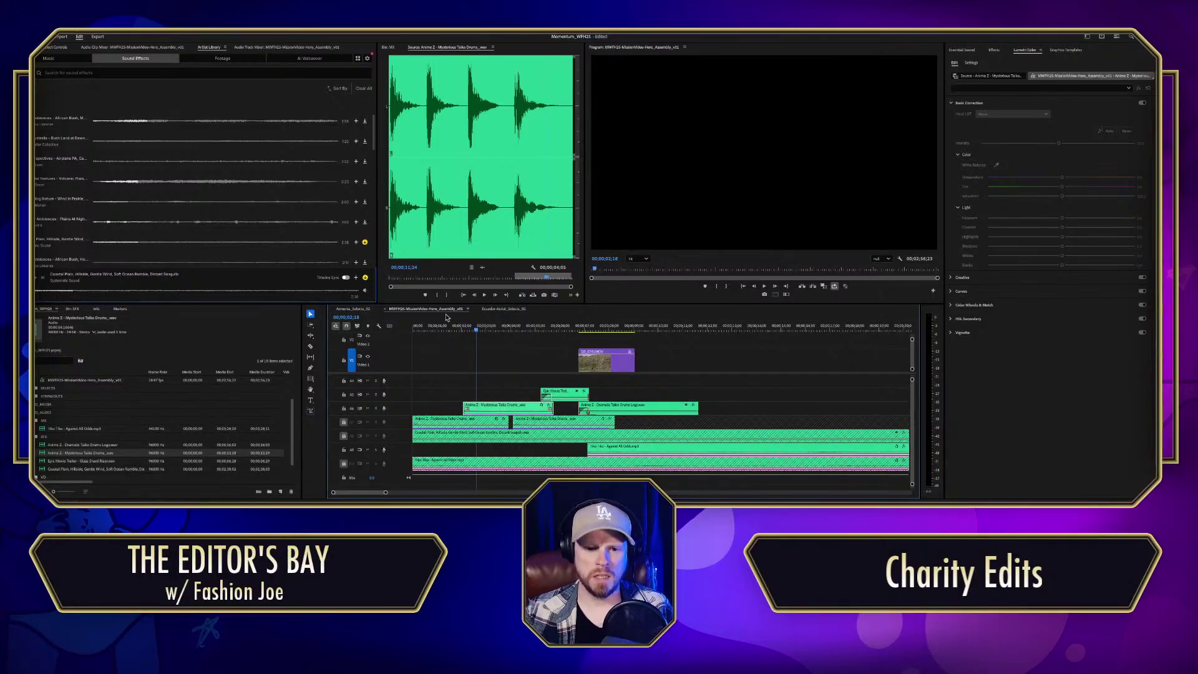
key(space)
key(Home)
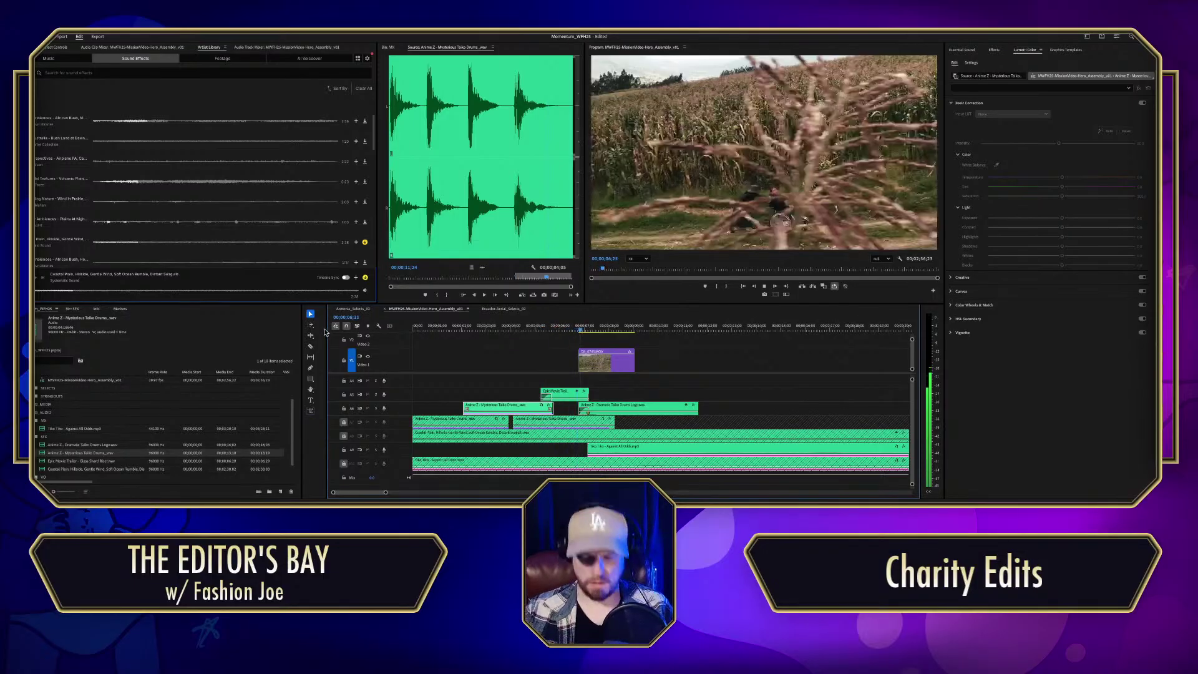
click(531, 326)
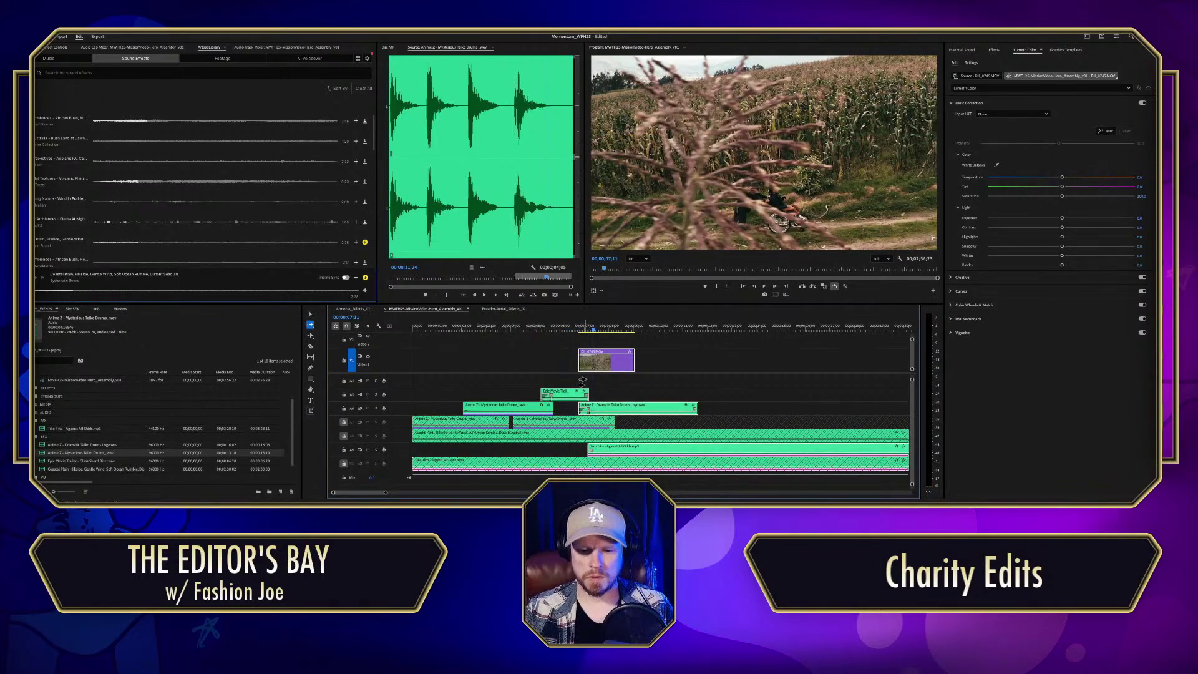
Step: Move the cornfield shot, trailer hit, dramatic drums and unlocked music clip about seven seconds later and replay the opening drums
drag(581, 381, 752, 382)
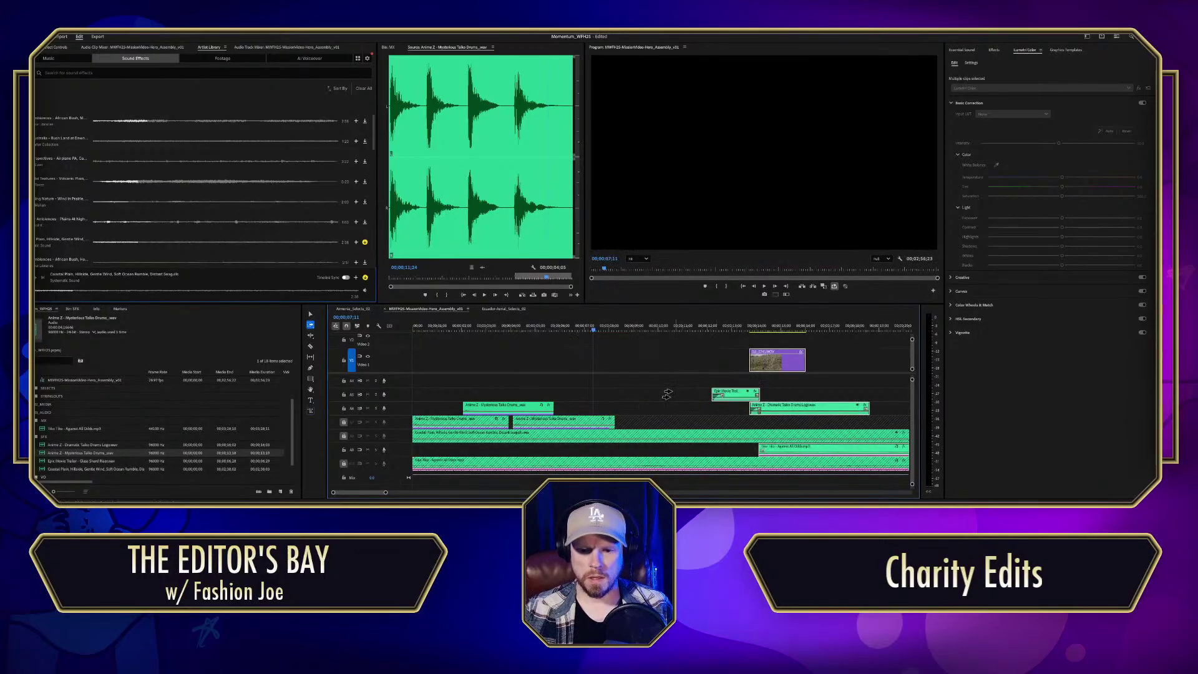
key(v)
key(Home)
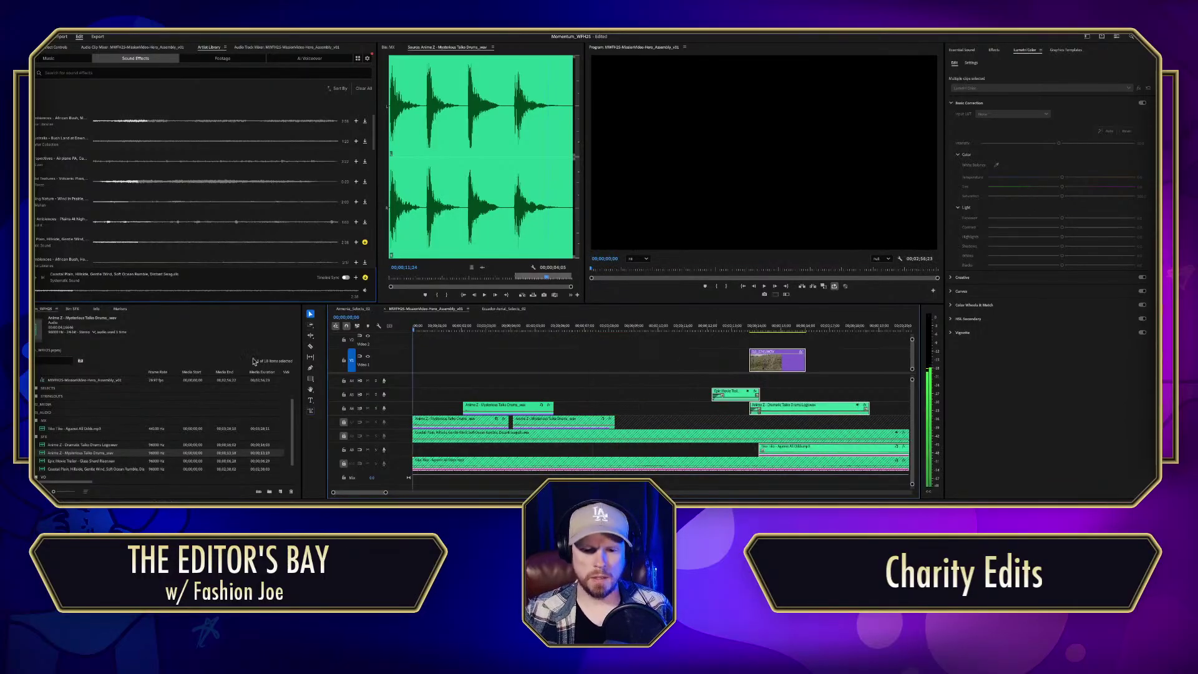
key(space)
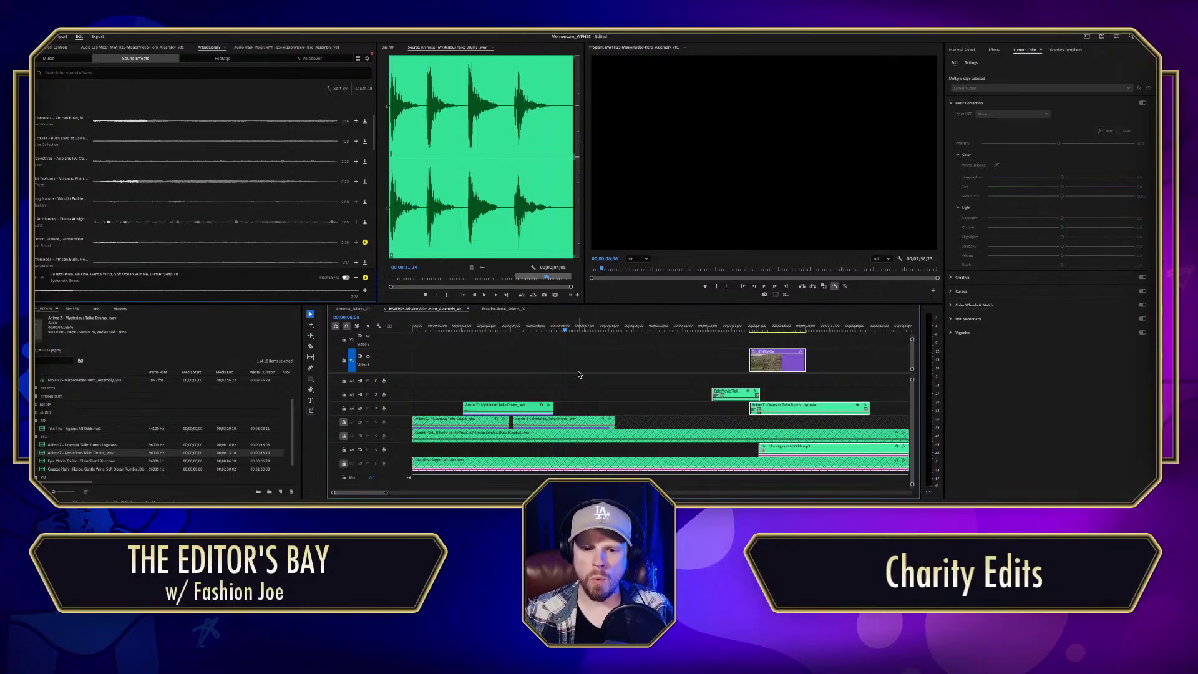
key(j)
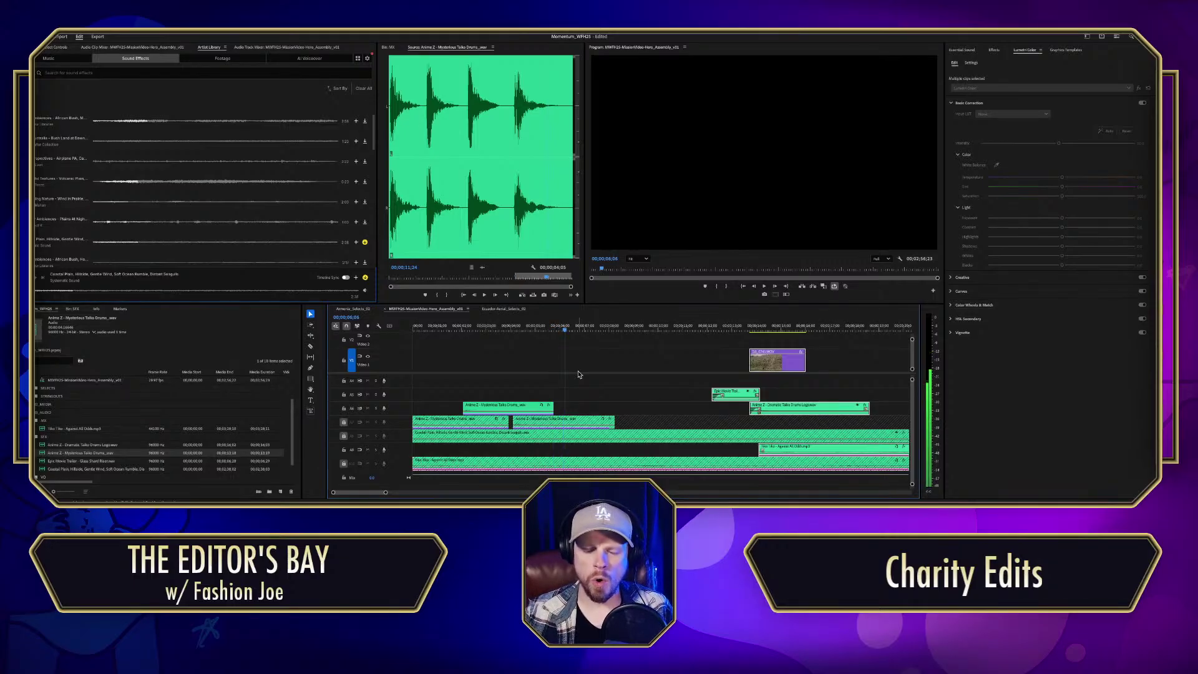
Step: Unlock the lowest music track, cut the Against All Odds clip at the playhead and disable the part after the cut
click(343, 463)
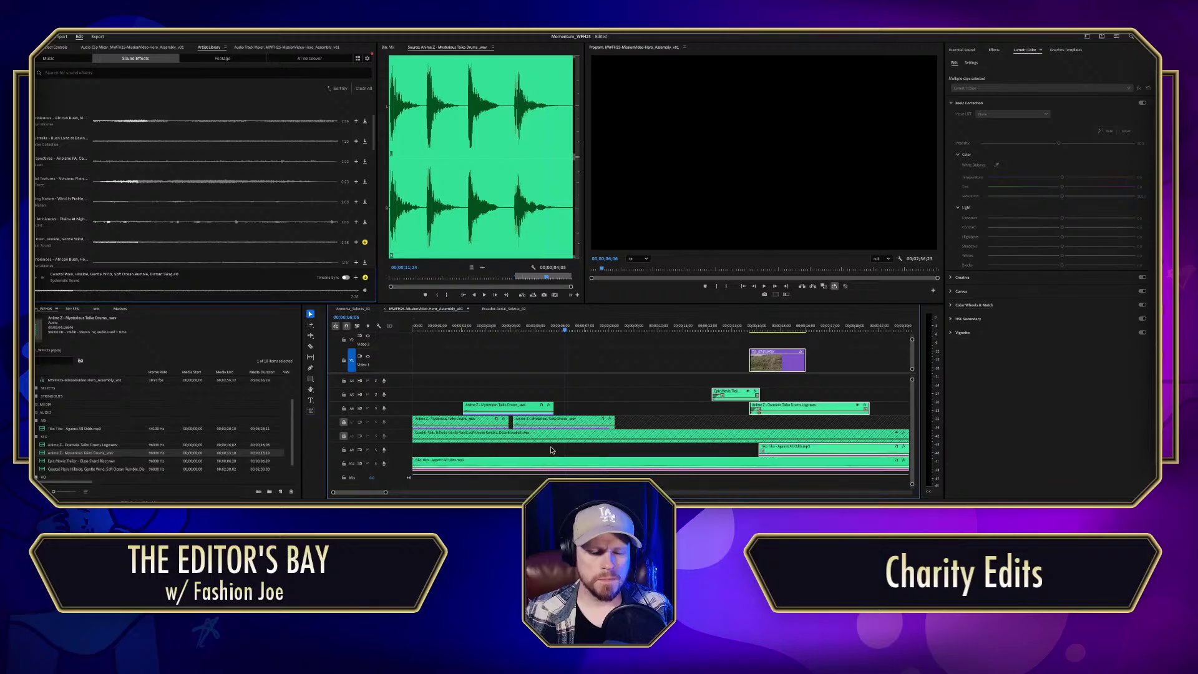
key(c)
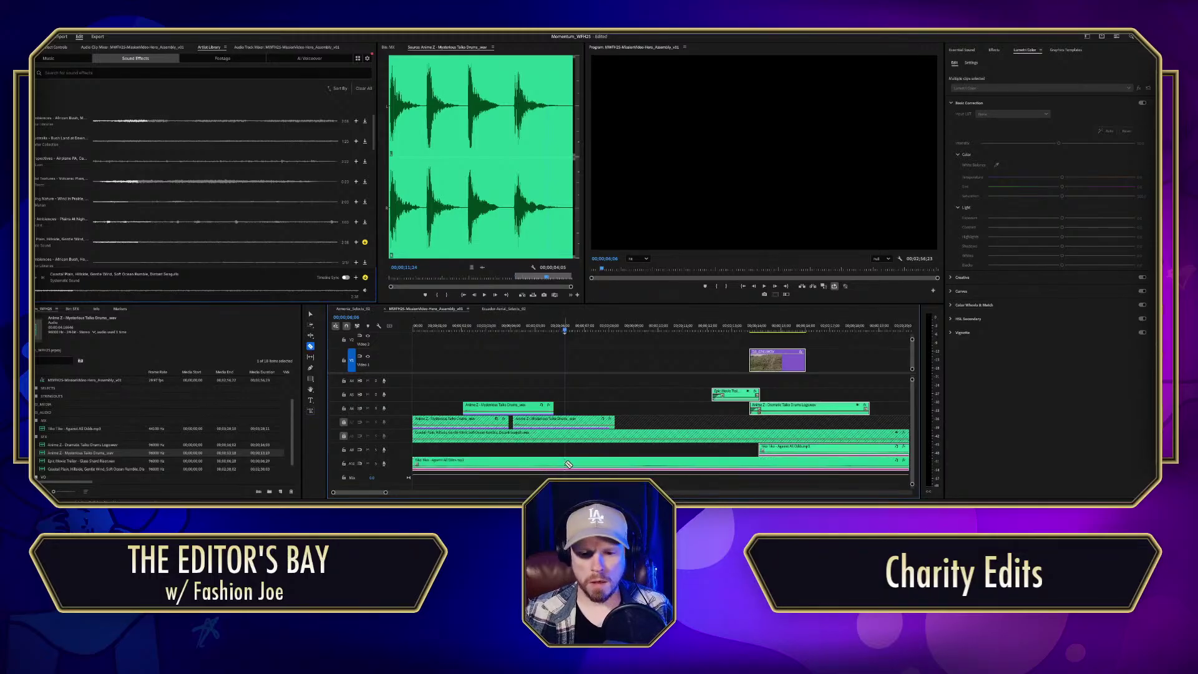
key(v)
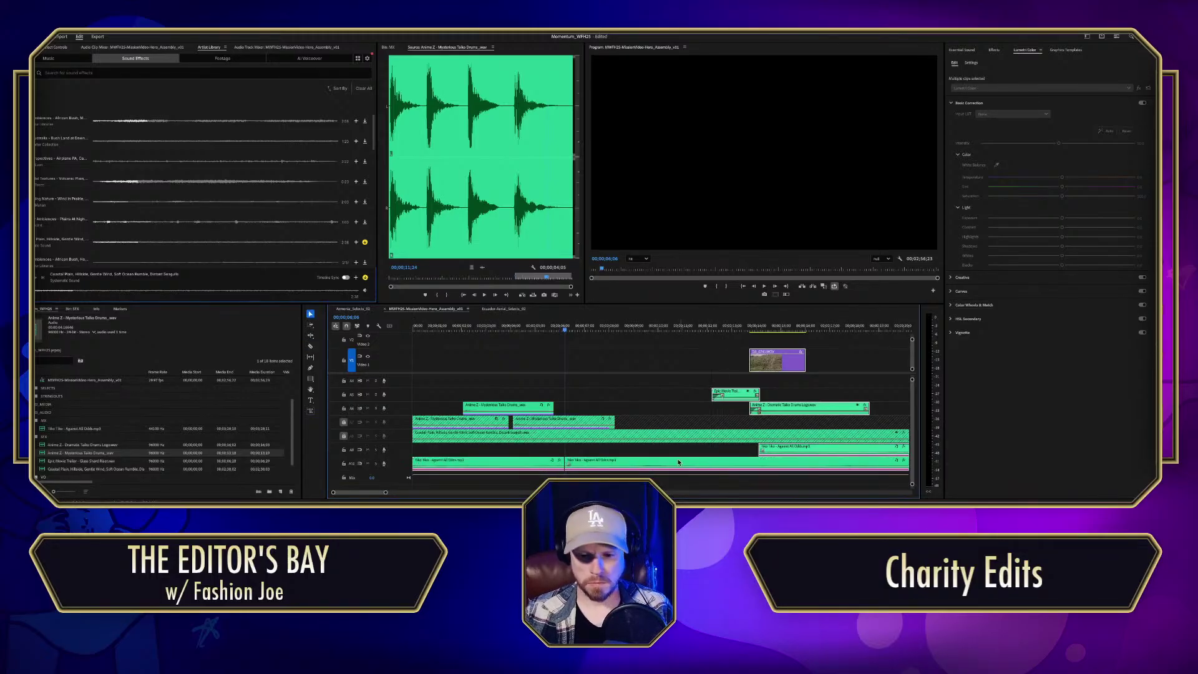
click(655, 462)
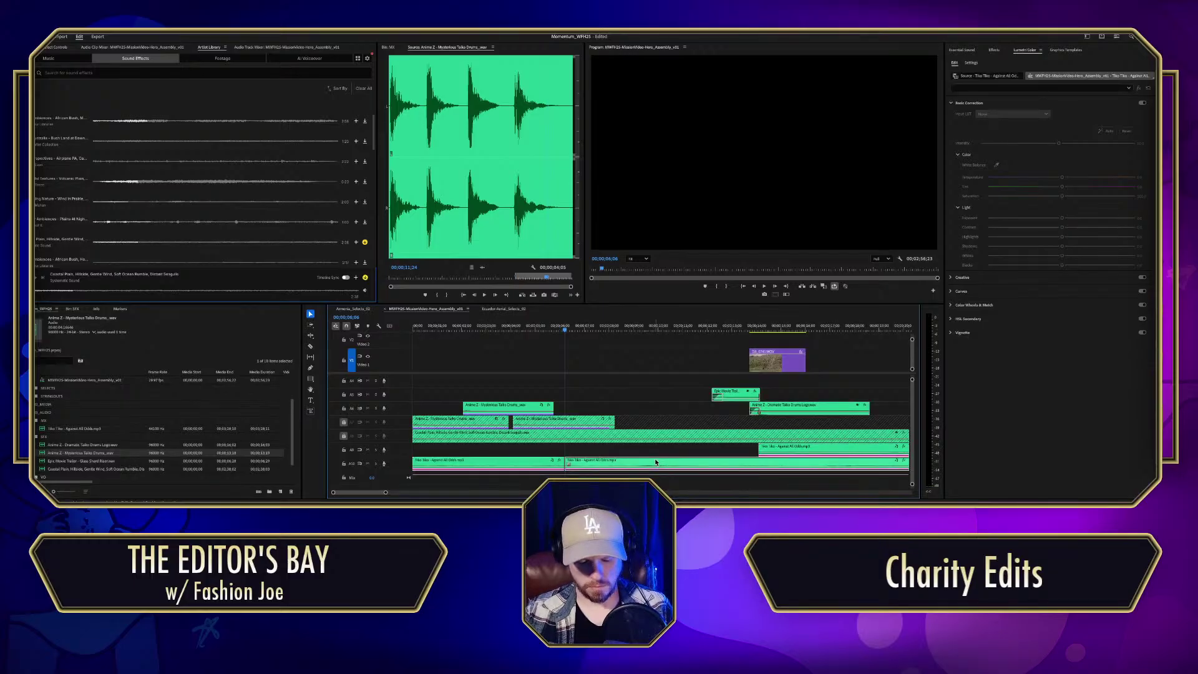
key(shift+e)
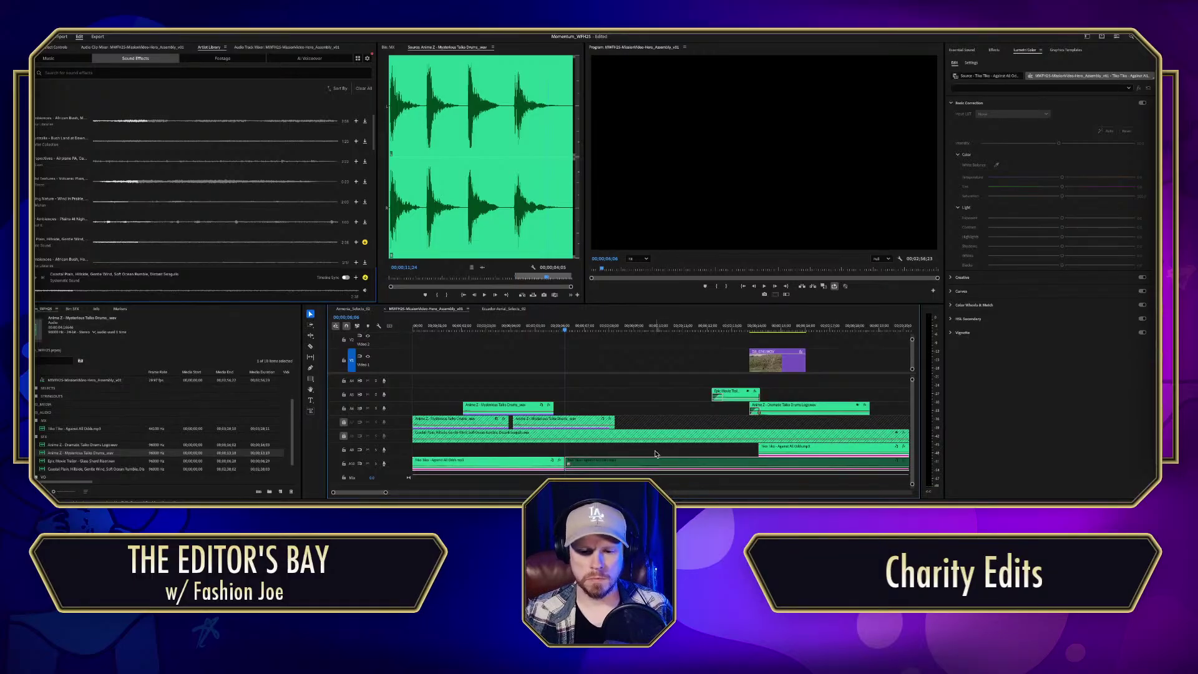
Step: Paste a copy of the upper Mysterious Taiko Drums clip at the music cut and replay the opening several times
click(527, 407)
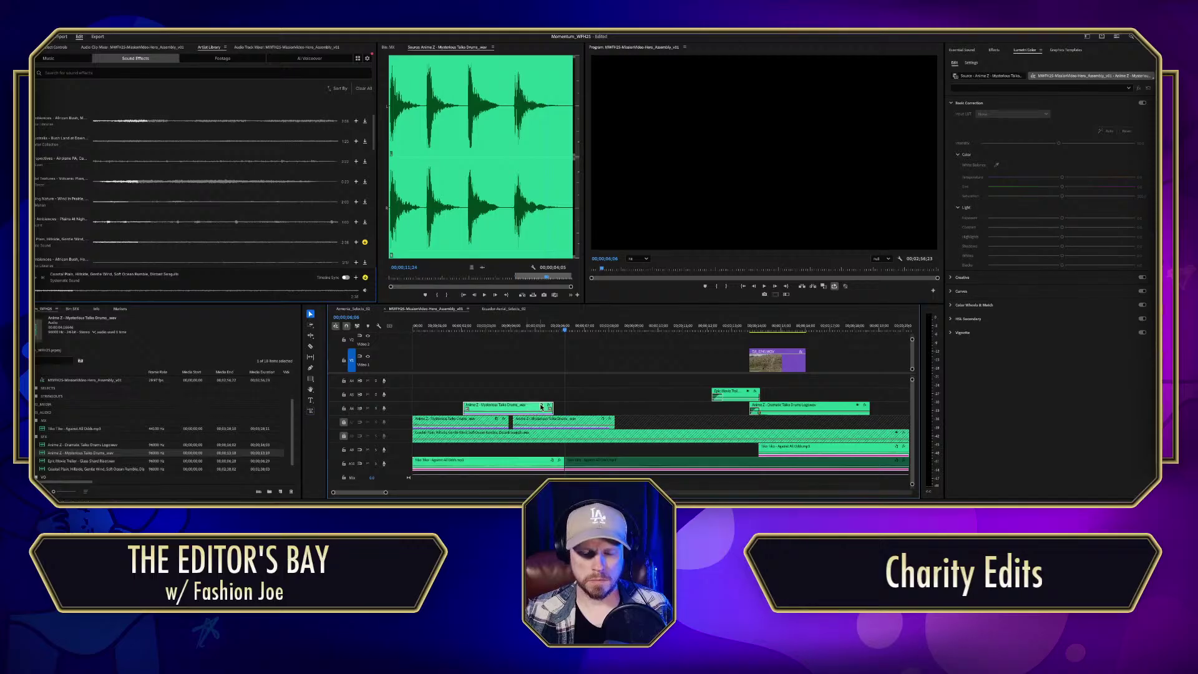
key(ctrl+v)
click(494, 327)
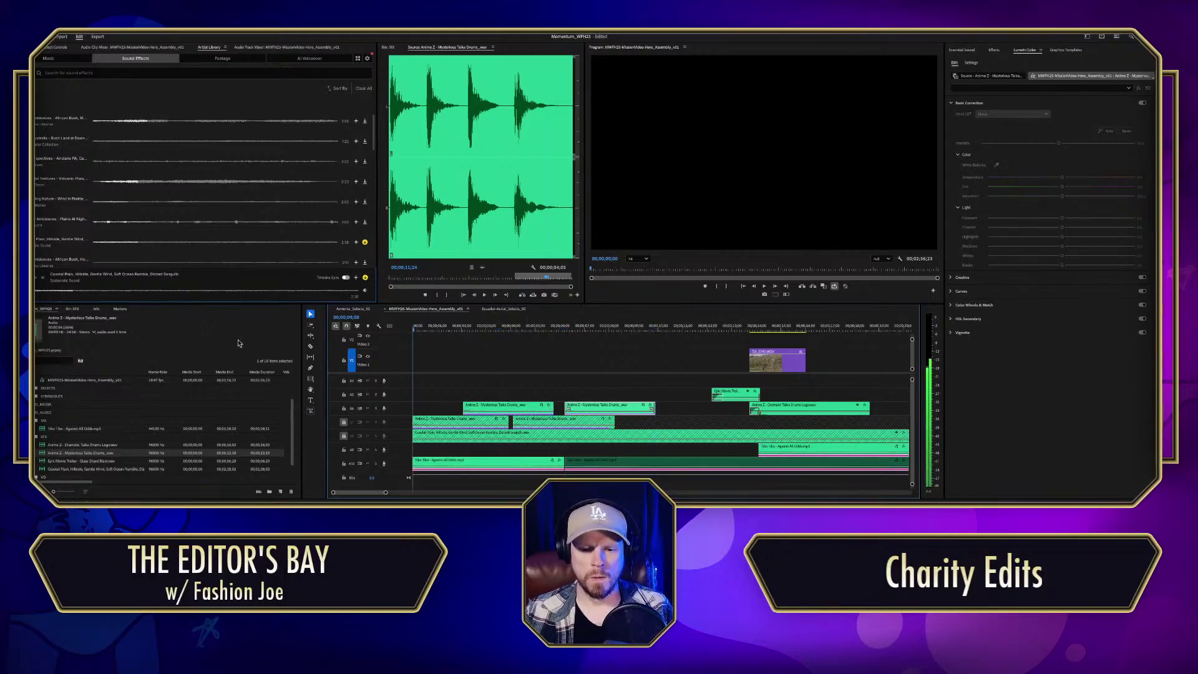
key(space)
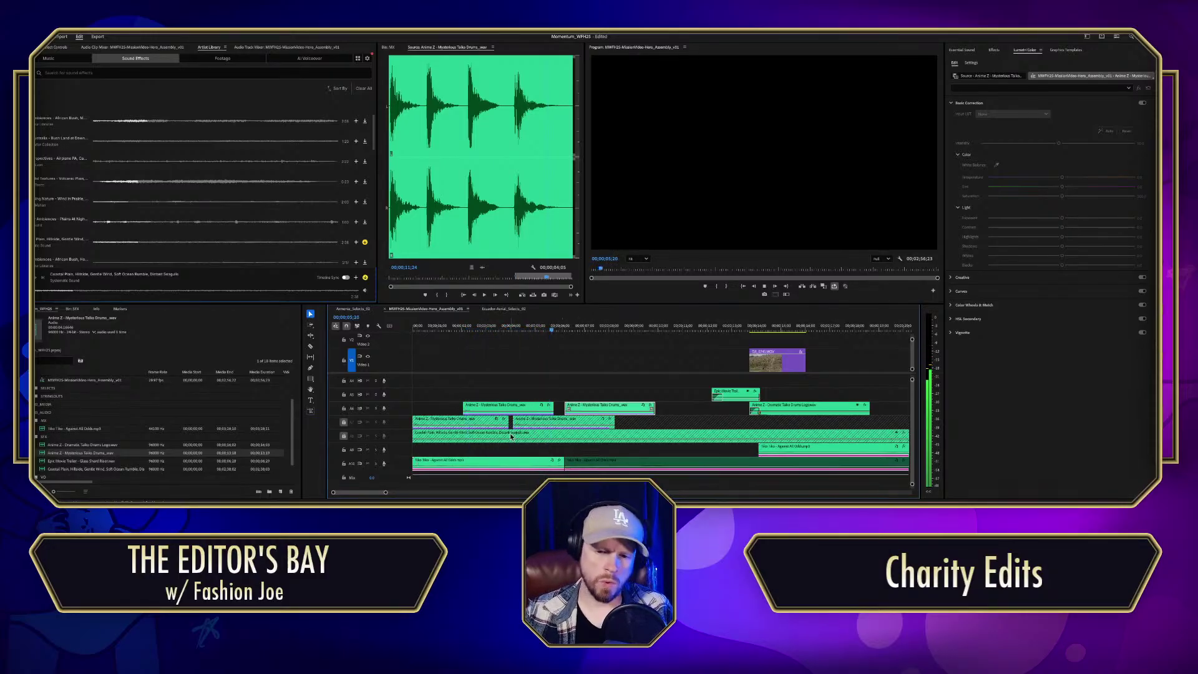
key(space)
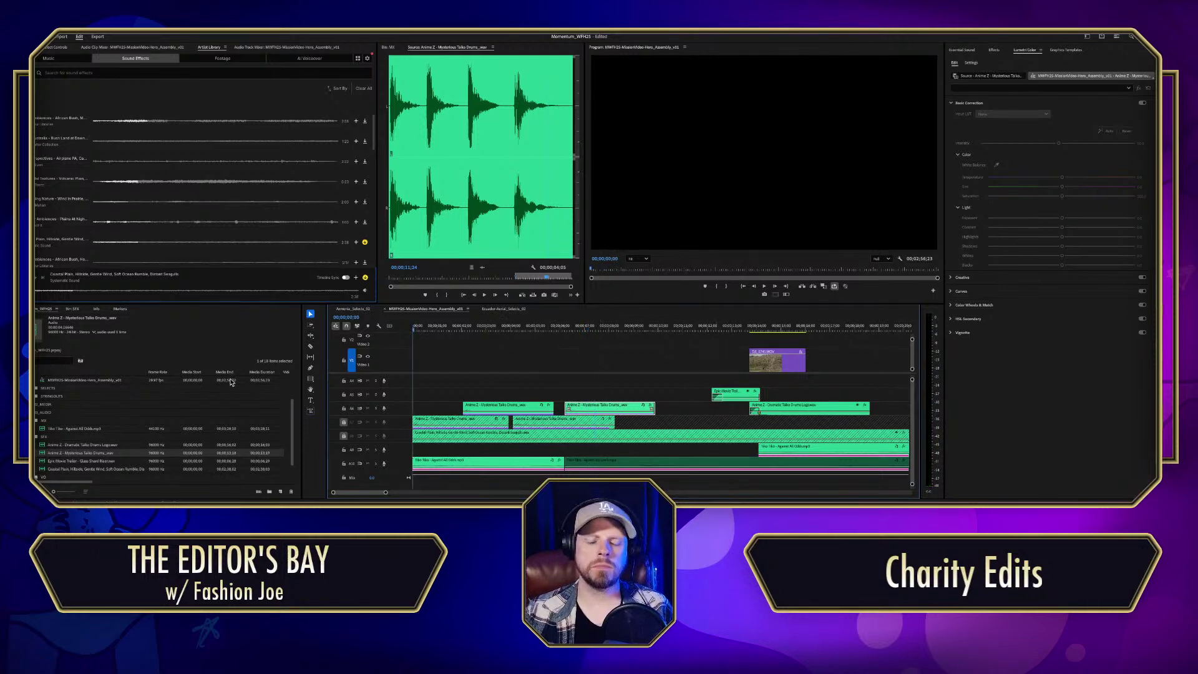
key(Home)
key(space)
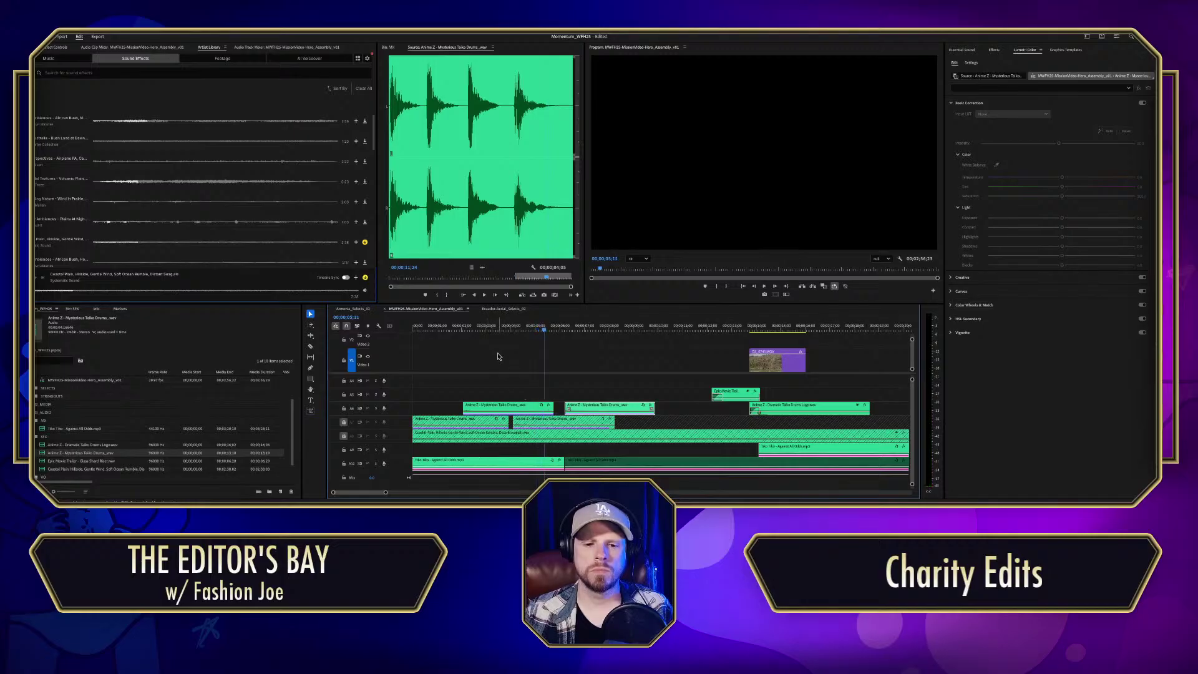
key(Home)
key(space)
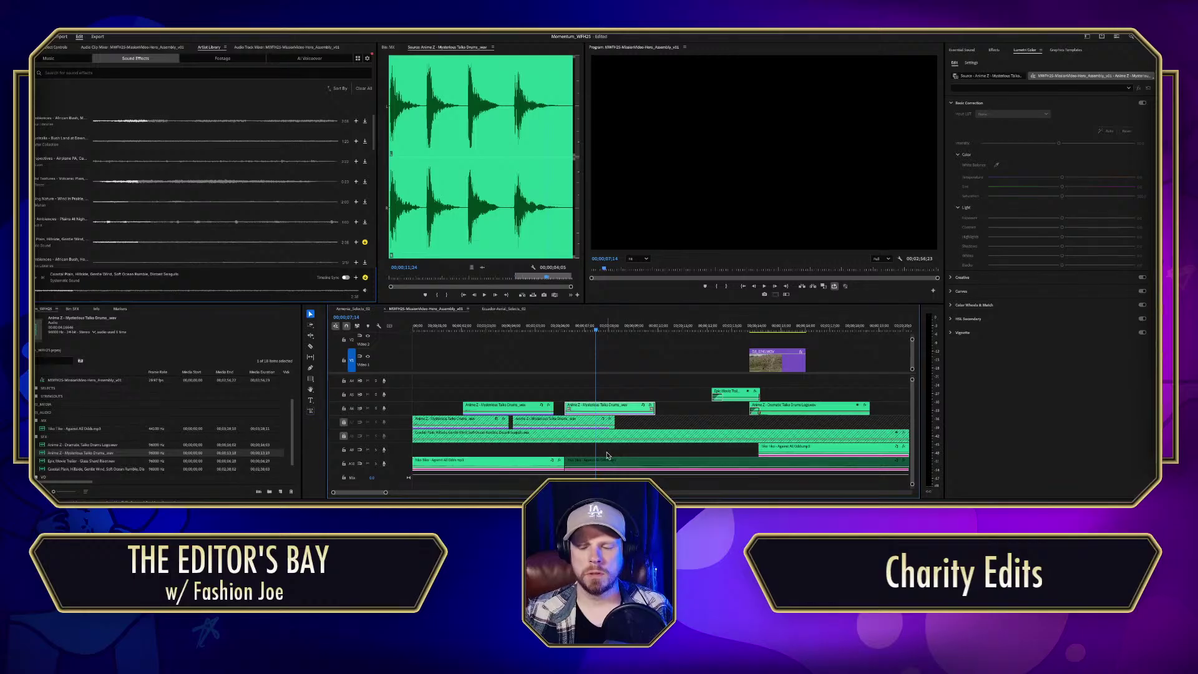
Step: Try moving the cornfield shot, trailer hit and dramatic drums earlier so the hit starts at the music cut, and play the result
drag(731, 355, 595, 381)
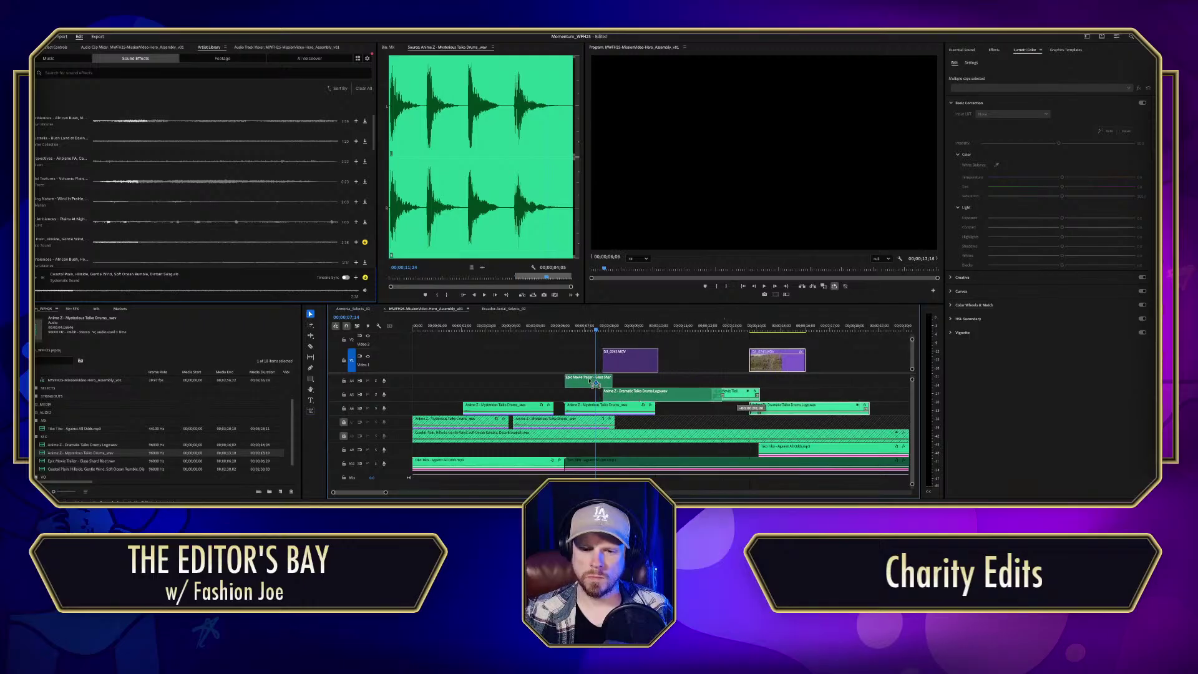
drag(591, 381, 590, 381)
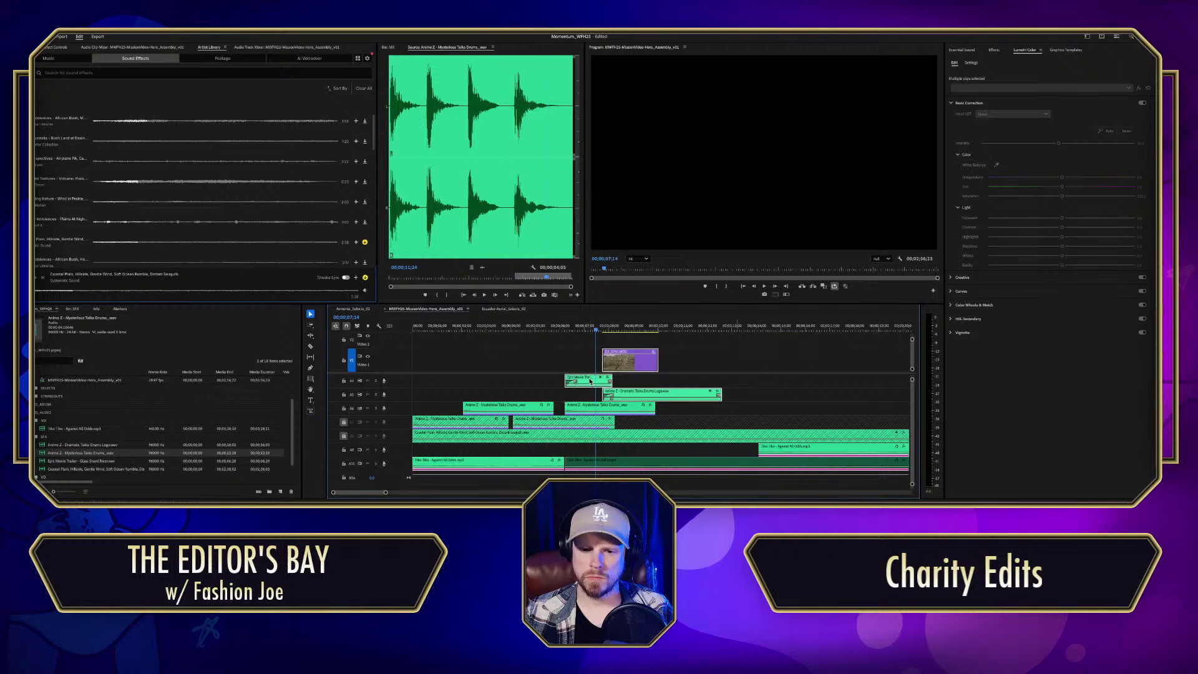
key(shift+k)
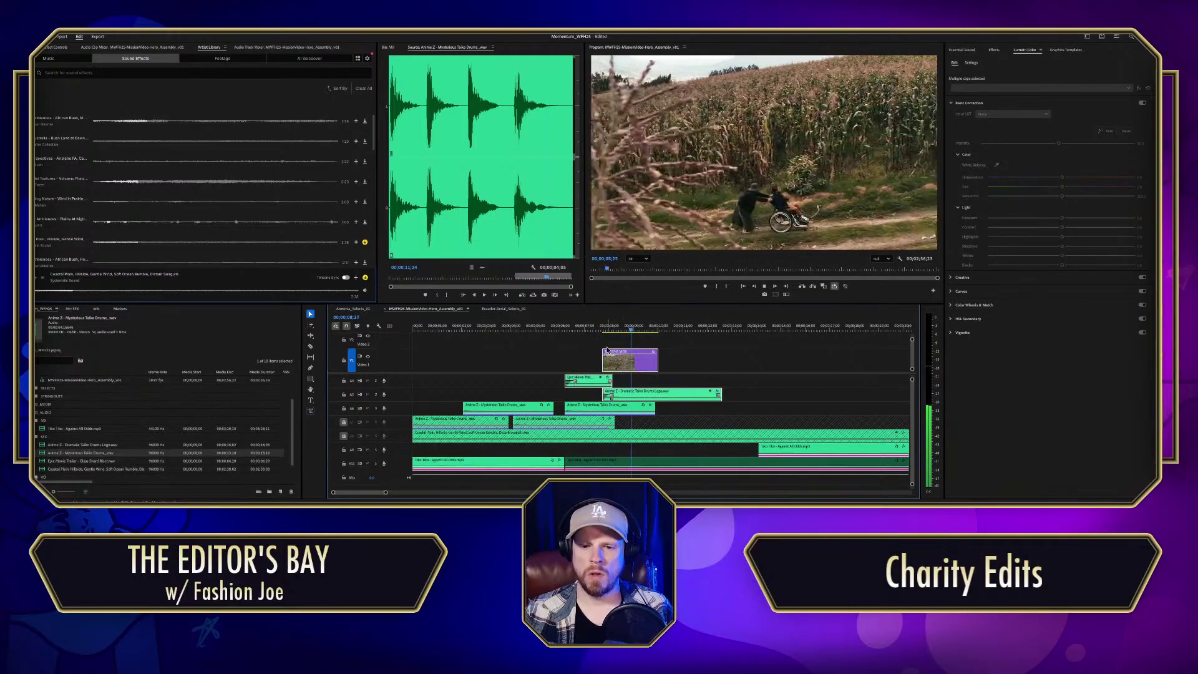
key(ctrl+z)
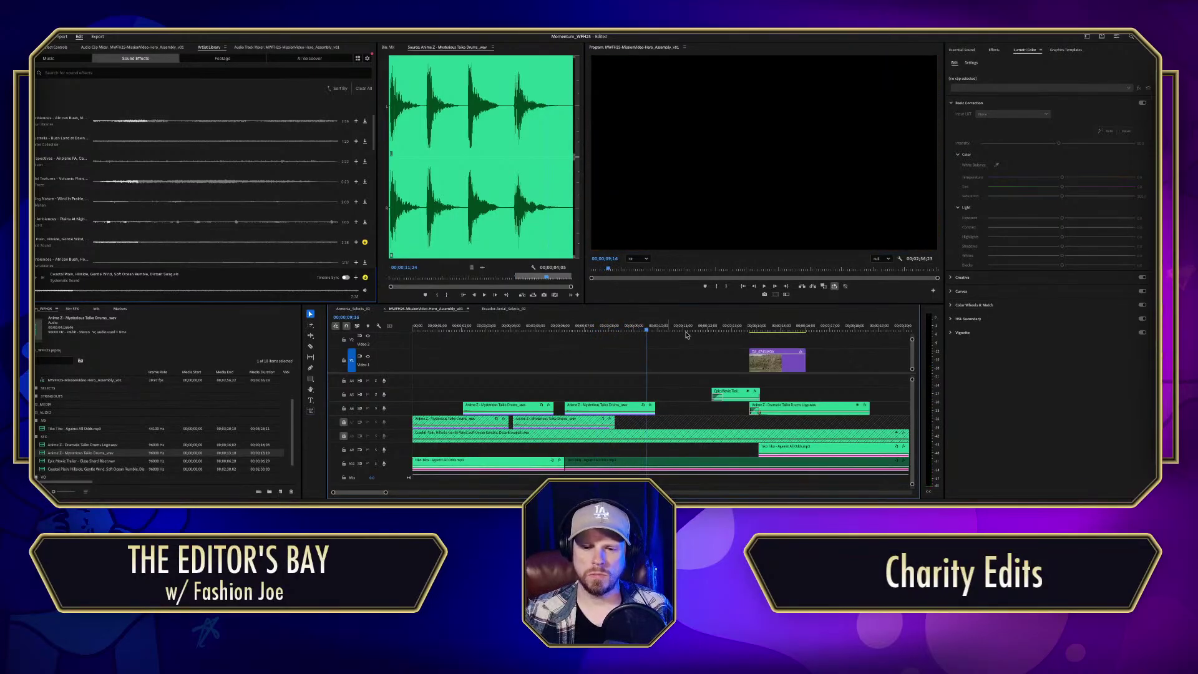